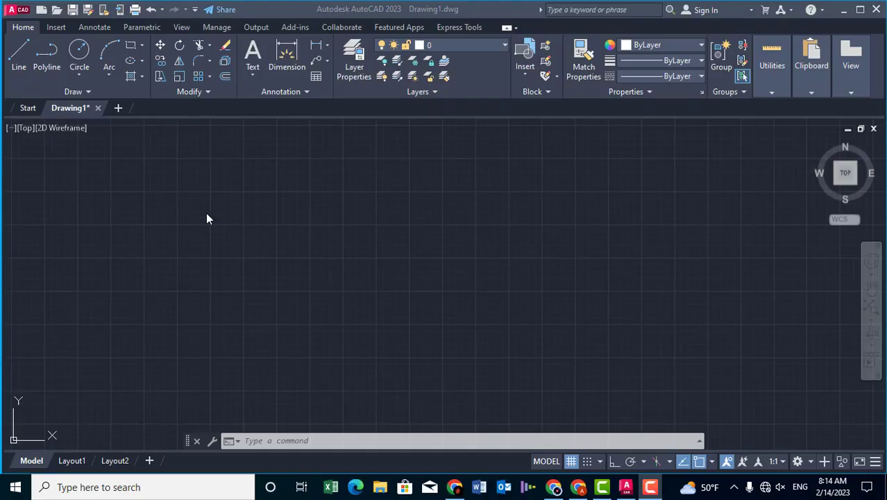
- Draw four rays radiating from a common start point
{"action": "left_click", "coordinate": [88, 91]}
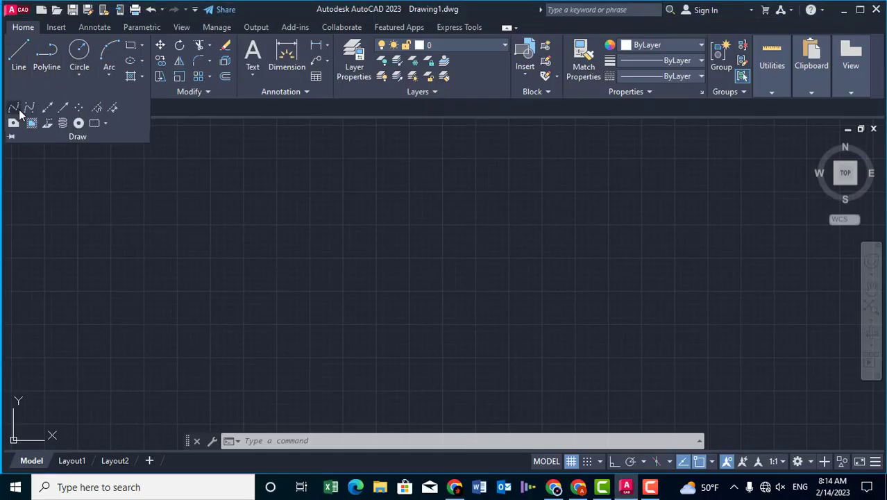
{"action": "left_click", "coordinate": [63, 111]}
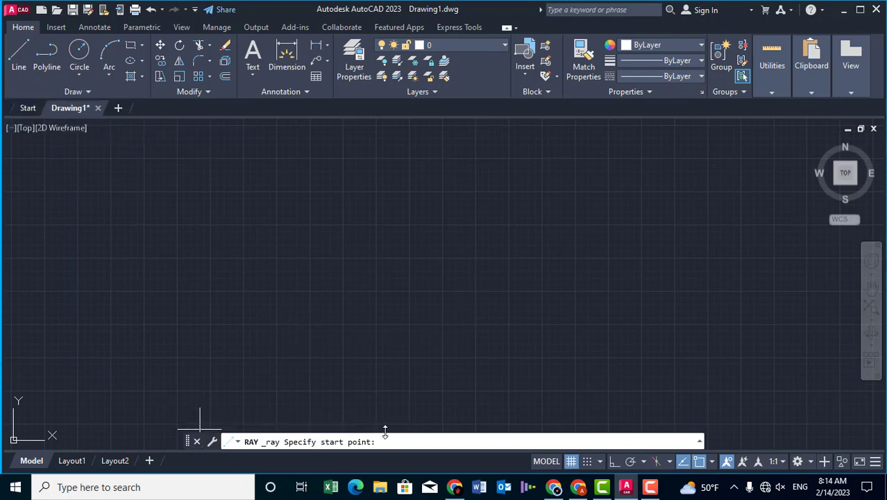
{"action": "left_click", "coordinate": [406, 172]}
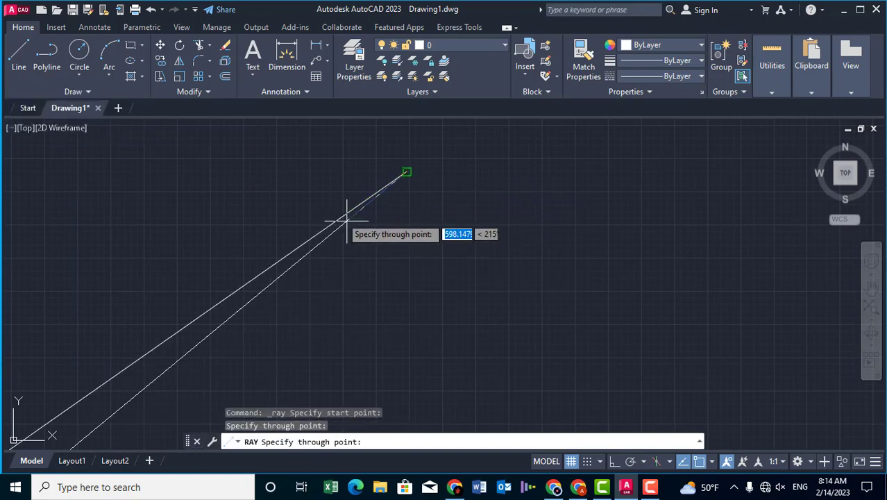
{"action": "left_click", "coordinate": [415, 248]}
{"action": "left_click", "coordinate": [506, 226]}
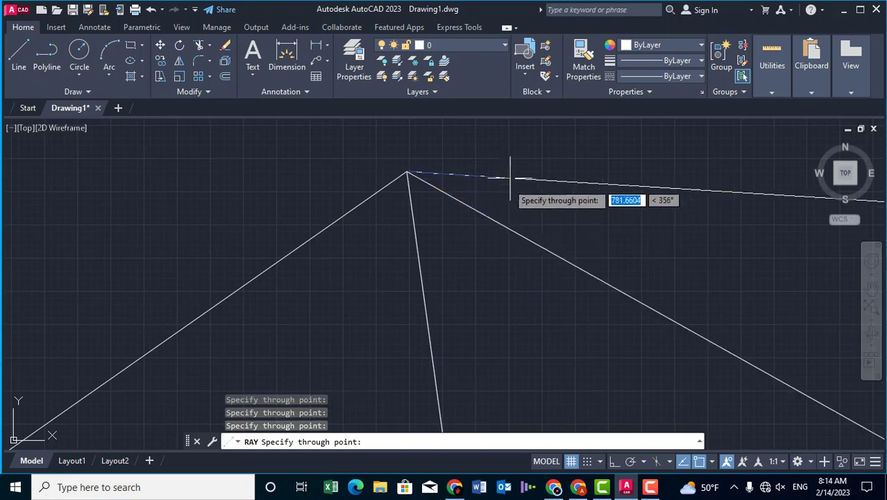
{"action": "left_click", "coordinate": [510, 165]}
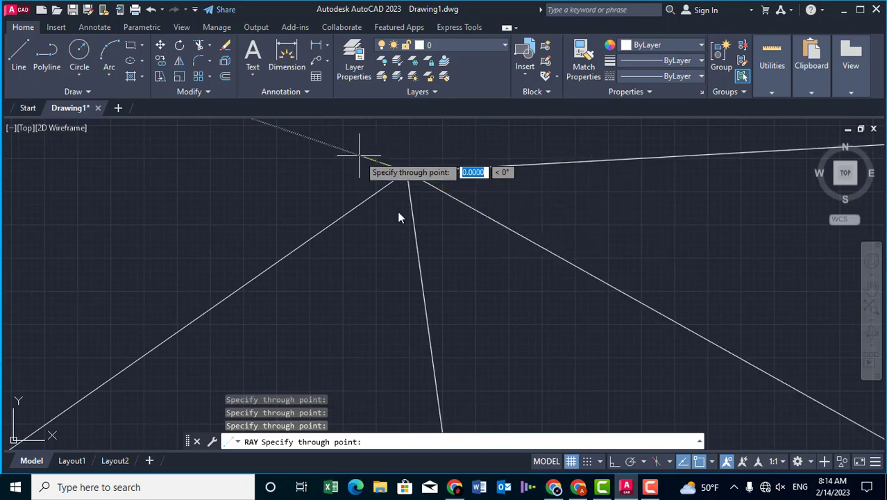
{"action": "left_click", "coordinate": [359, 154]}
{"action": "key", "text": "Return"}
- Window-select all the rays and delete them
{"action": "scroll", "coordinate": [428, 206], "scroll_direction": "down", "scroll_amount": 8}
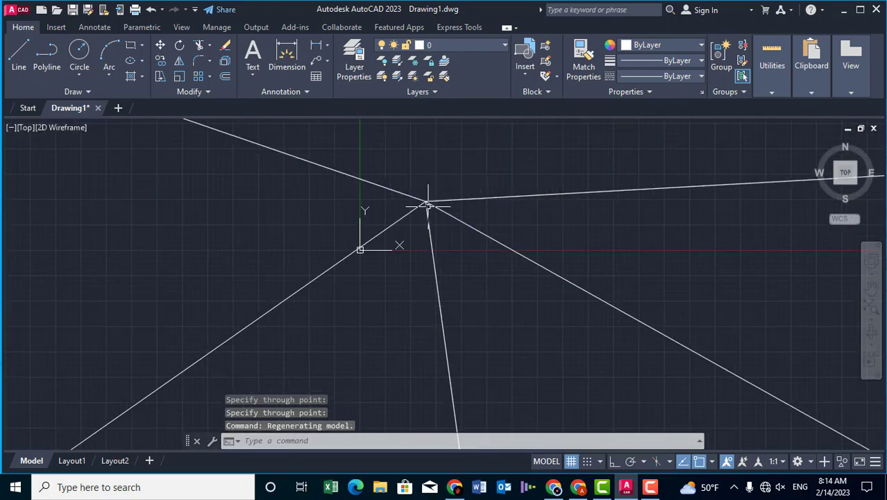
{"action": "scroll", "coordinate": [420, 194], "scroll_direction": "up", "scroll_amount": 6}
{"action": "scroll", "coordinate": [427, 206], "scroll_direction": "down", "scroll_amount": 6}
{"action": "mouse_move", "coordinate": [350, 229]}
{"action": "middle_mouse_down"}
{"action": "mouse_move", "coordinate": [375, 332]}
{"action": "mouse_move", "coordinate": [410, 311]}
{"action": "middle_mouse_up"}
{"action": "scroll", "coordinate": [408, 276], "scroll_direction": "down", "scroll_amount": 5}
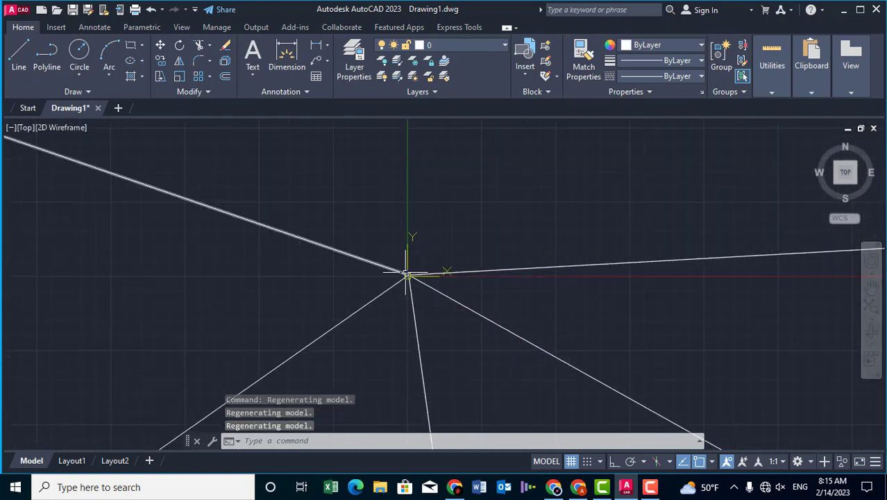
{"action": "middle_click_drag", "start_coordinate": [408, 276], "coordinate": [489, 312]}
{"action": "left_click", "coordinate": [552, 253]}
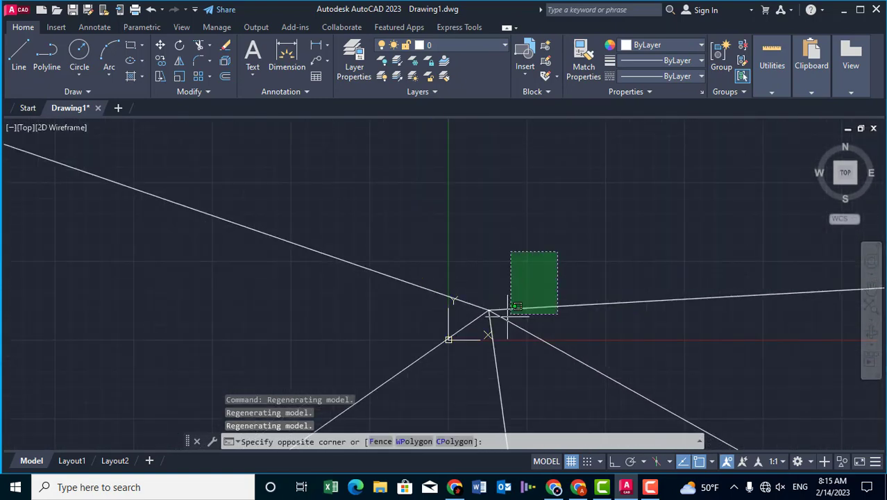
{"action": "left_click", "coordinate": [431, 362]}
{"action": "key", "text": "Delete"}
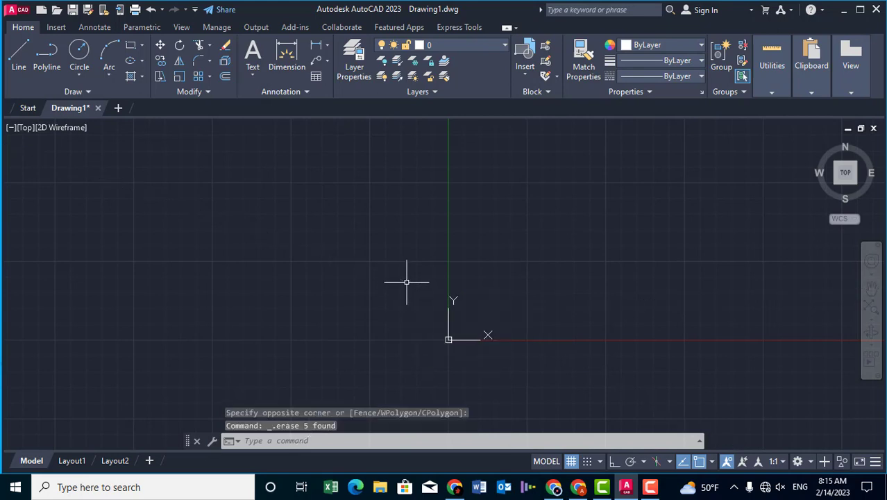
- Draw three construction lines through a single shared point
{"action": "left_click", "coordinate": [84, 91]}
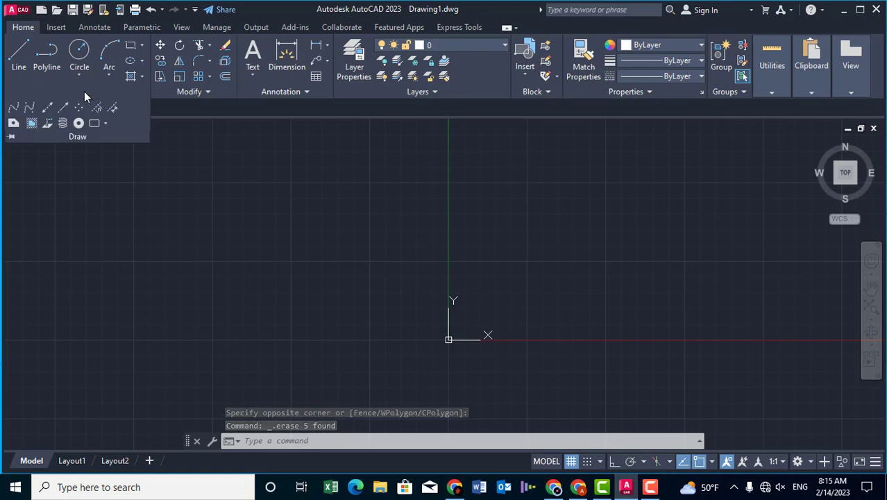
{"action": "left_click", "coordinate": [47, 105]}
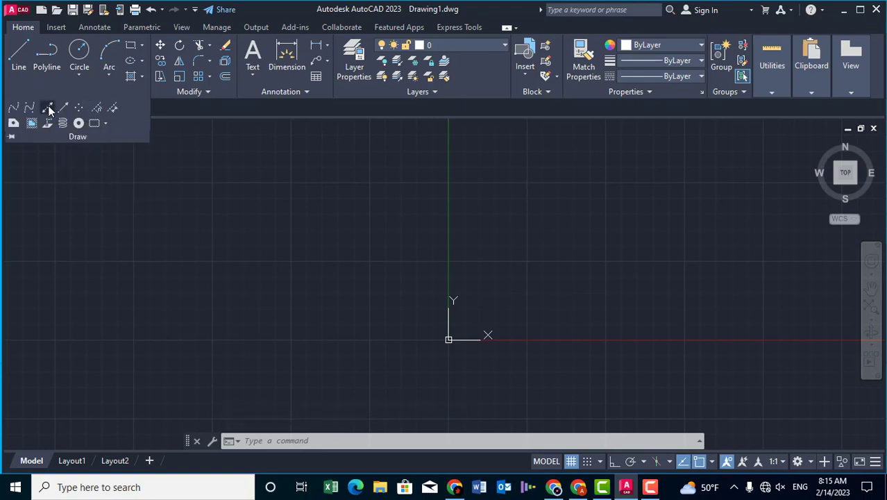
{"action": "left_click", "coordinate": [351, 321]}
{"action": "left_click", "coordinate": [360, 267]}
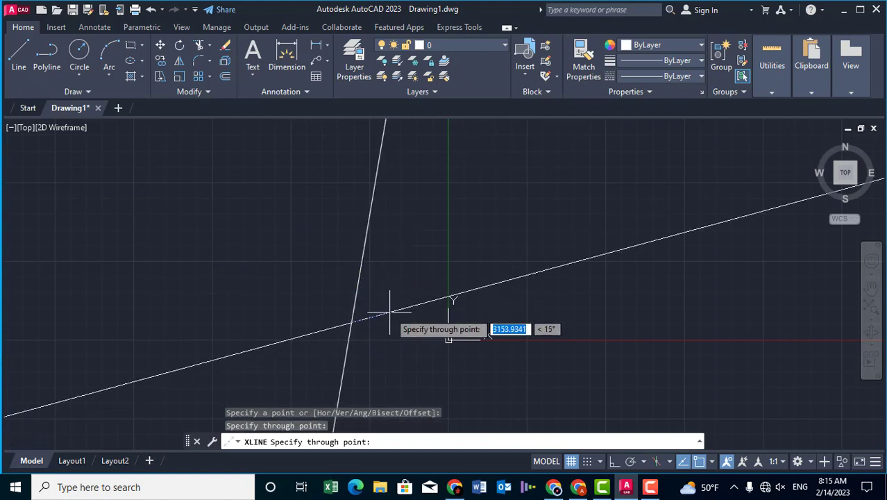
{"action": "left_click", "coordinate": [392, 310]}
{"action": "left_click", "coordinate": [394, 345]}
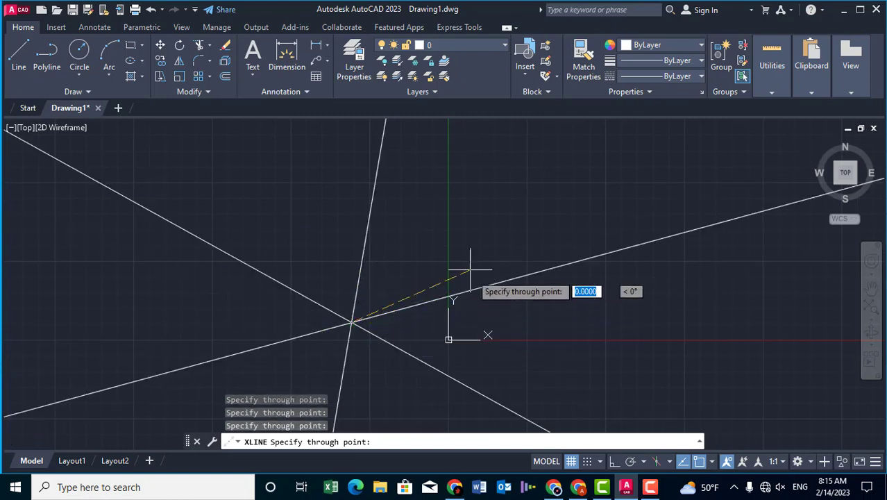
{"action": "key", "text": "Return"}
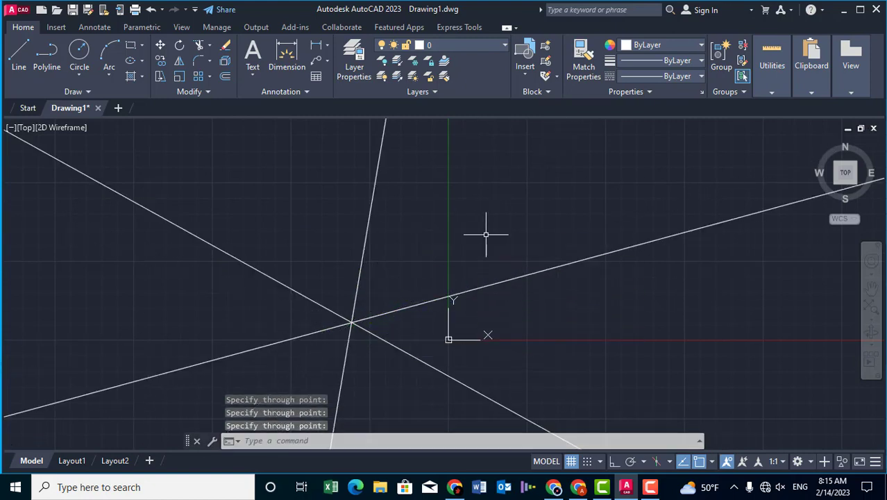
- Window-select the three construction lines and delete them
{"action": "scroll", "coordinate": [380, 243], "scroll_direction": "down", "scroll_amount": 2}
{"action": "scroll", "coordinate": [384, 251], "scroll_direction": "down", "scroll_amount": 5}
{"action": "scroll", "coordinate": [379, 256], "scroll_direction": "up", "scroll_amount": 3}
{"action": "scroll", "coordinate": [382, 261], "scroll_direction": "down", "scroll_amount": 4}
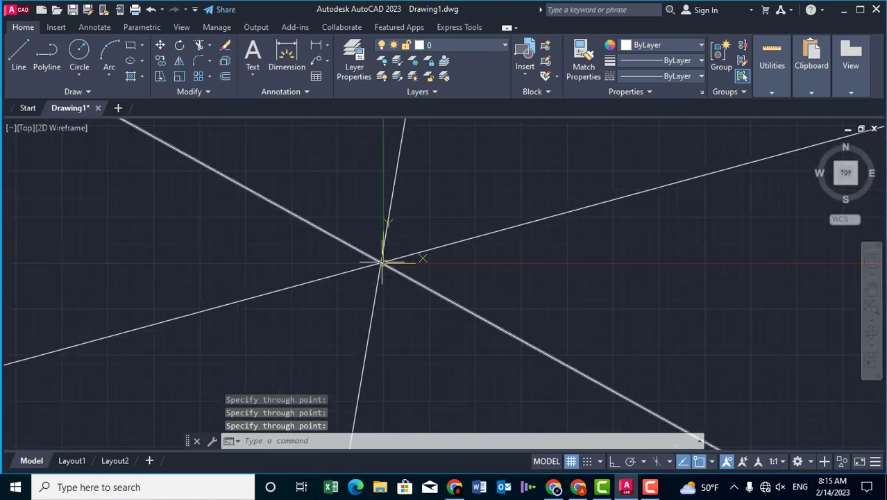
{"action": "scroll", "coordinate": [382, 262], "scroll_direction": "up", "scroll_amount": 2}
{"action": "scroll", "coordinate": [381, 267], "scroll_direction": "up", "scroll_amount": 1}
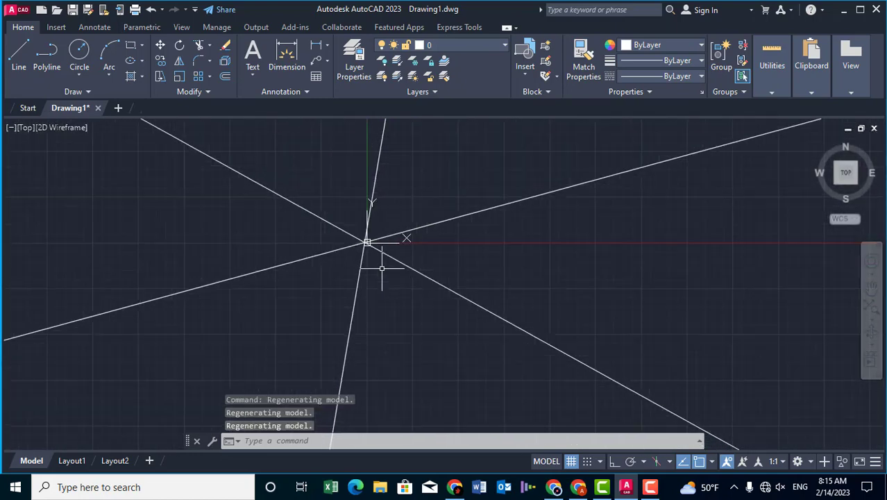
{"action": "left_click", "coordinate": [401, 204]}
{"action": "left_click", "coordinate": [296, 305]}
{"action": "key", "text": "Delete"}
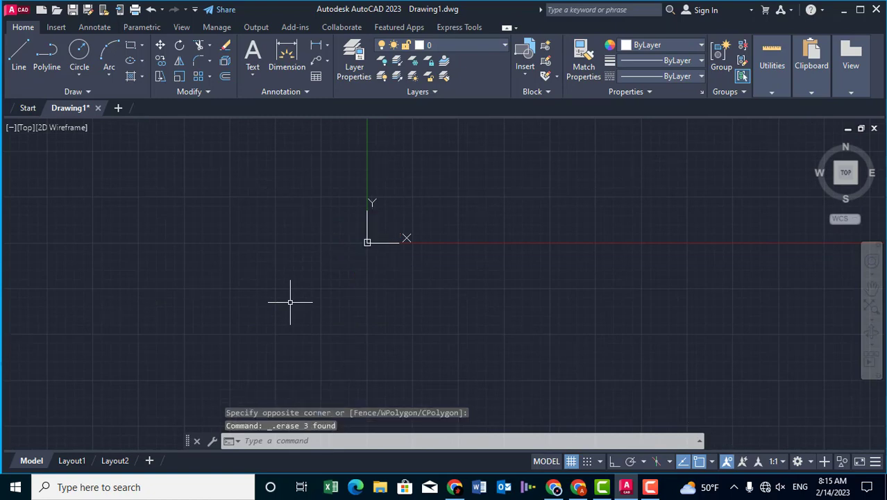
{"action": "scroll", "coordinate": [345, 243], "scroll_direction": "up", "scroll_amount": 1}
{"action": "scroll", "coordinate": [389, 240], "scroll_direction": "up", "scroll_amount": 1}
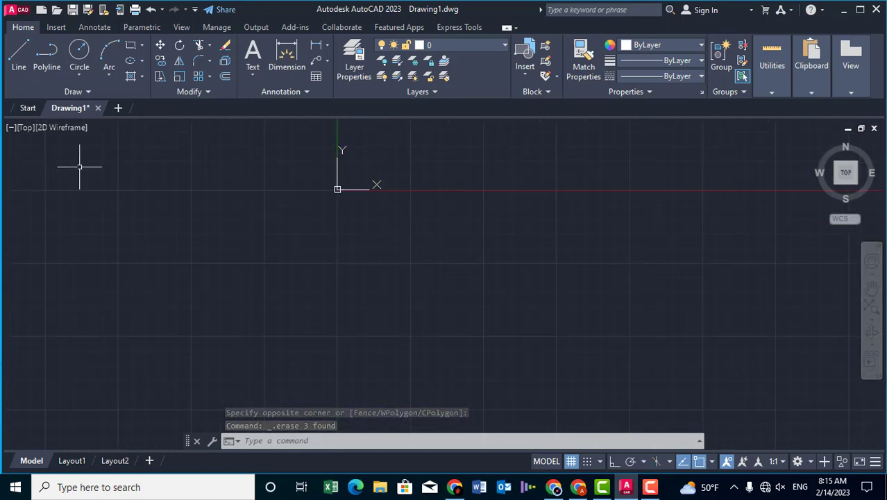
- With Ortho on, draw the open stepped outline with a raised notch in its base
{"action": "left_click", "coordinate": [19, 66]}
{"action": "left_click", "coordinate": [512, 173]}
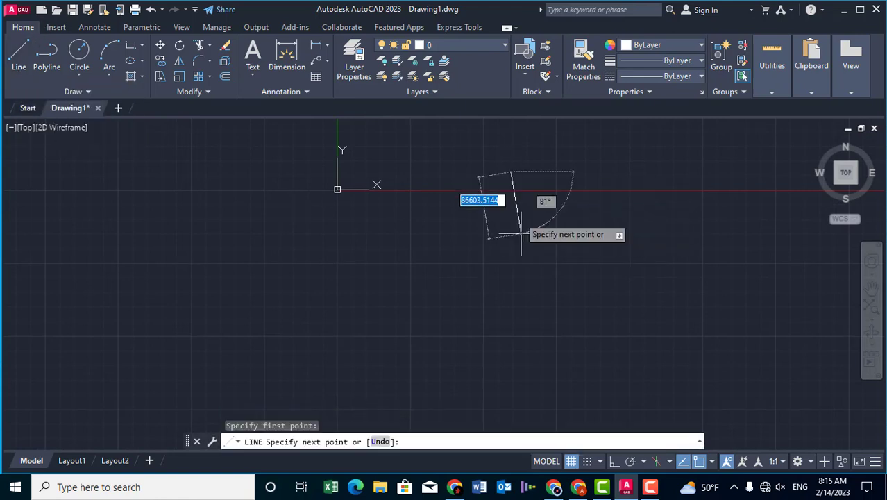
{"action": "left_click", "coordinate": [615, 463]}
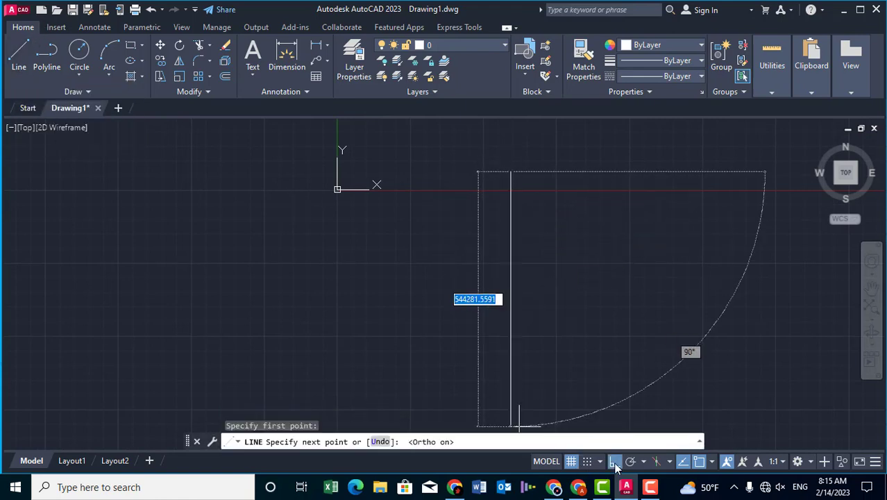
{"action": "left_click", "coordinate": [512, 236]}
{"action": "left_click", "coordinate": [431, 236]}
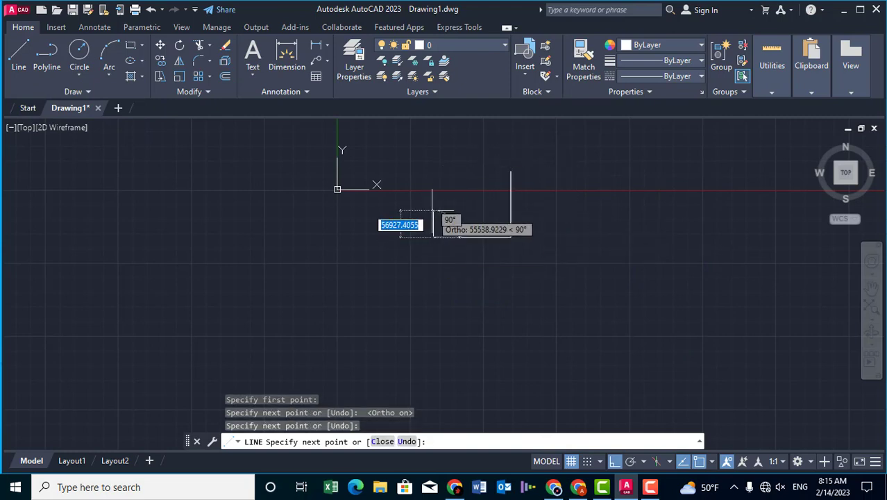
{"action": "left_click", "coordinate": [432, 210]}
{"action": "left_click", "coordinate": [379, 210]}
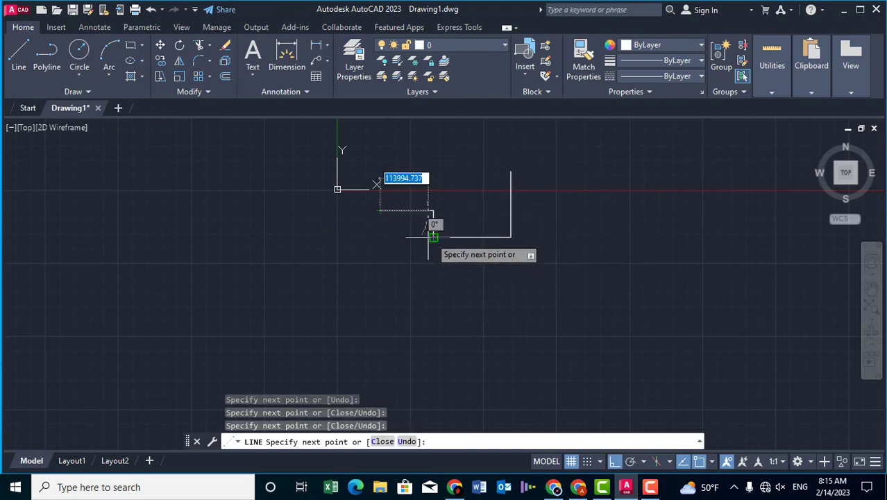
{"action": "left_click", "coordinate": [380, 237]}
{"action": "left_click", "coordinate": [298, 236]}
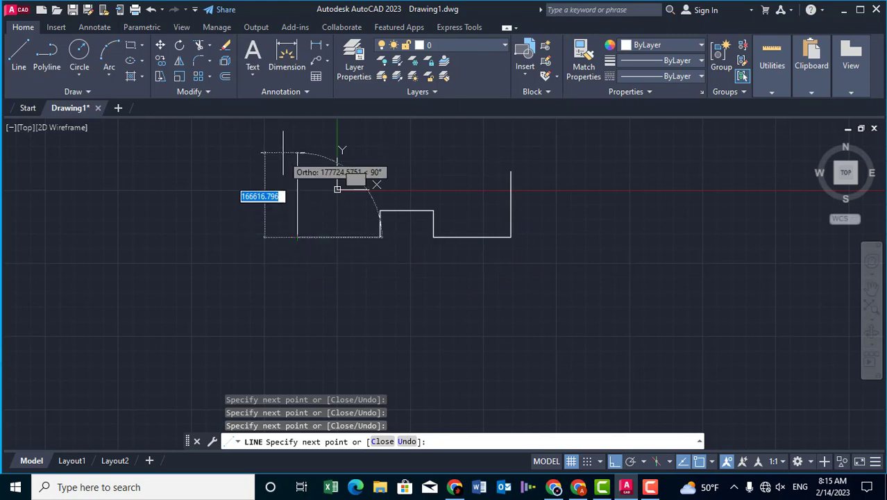
{"action": "left_click", "coordinate": [286, 145]}
{"action": "right_click", "coordinate": [288, 143]}
{"action": "left_click", "coordinate": [314, 153]}
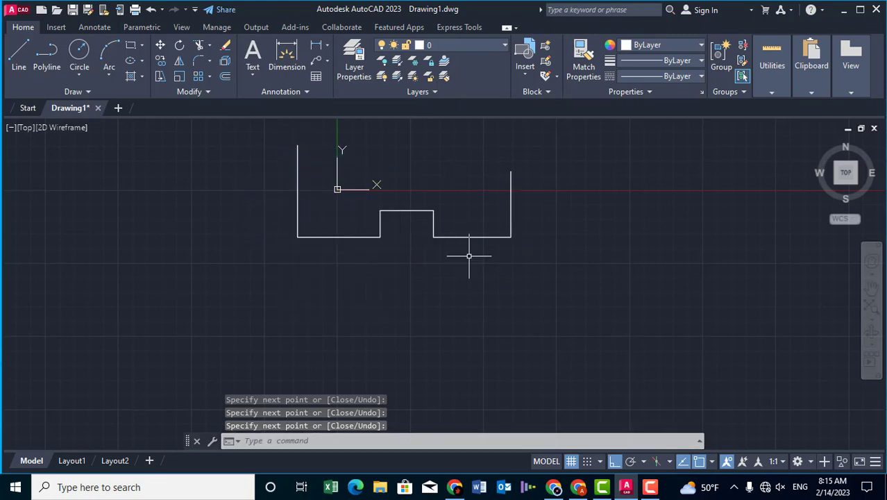
{"action": "middle_click_drag", "start_coordinate": [469, 256], "coordinate": [450, 217]}
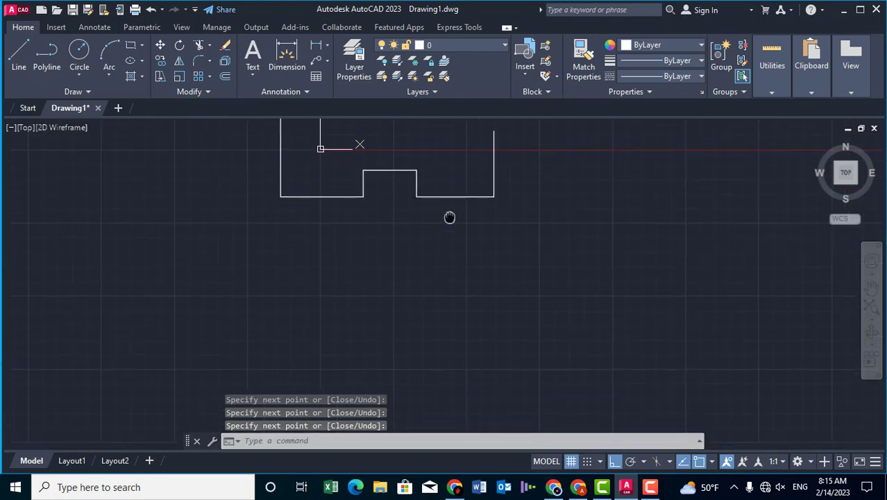
- Draw a long horizontal line below the outline
{"action": "left_click", "coordinate": [19, 59]}
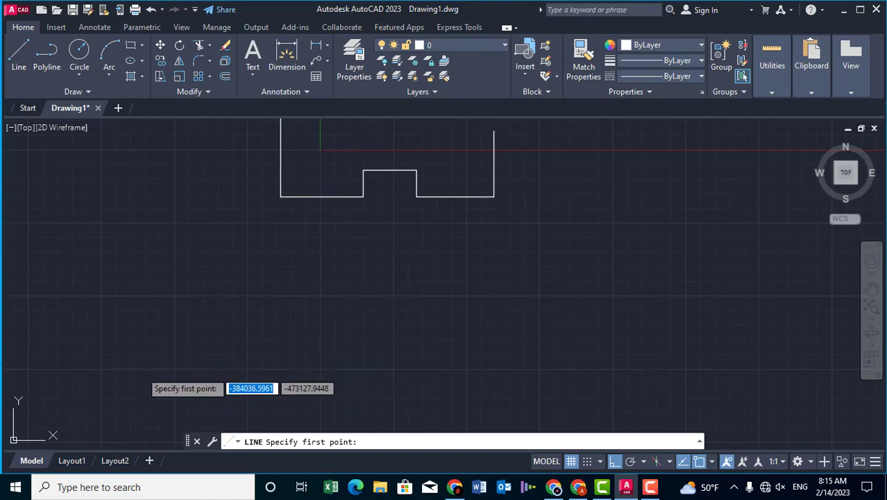
{"action": "left_click", "coordinate": [141, 371]}
{"action": "left_click", "coordinate": [552, 371]}
{"action": "right_click", "coordinate": [587, 259]}
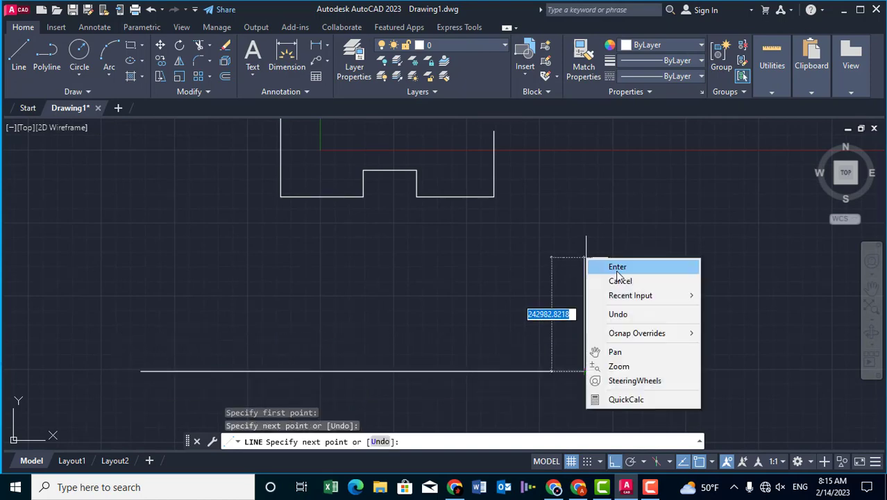
{"action": "left_click", "coordinate": [616, 267]}
{"action": "middle_click_drag", "start_coordinate": [343, 269], "coordinate": [360, 262]}
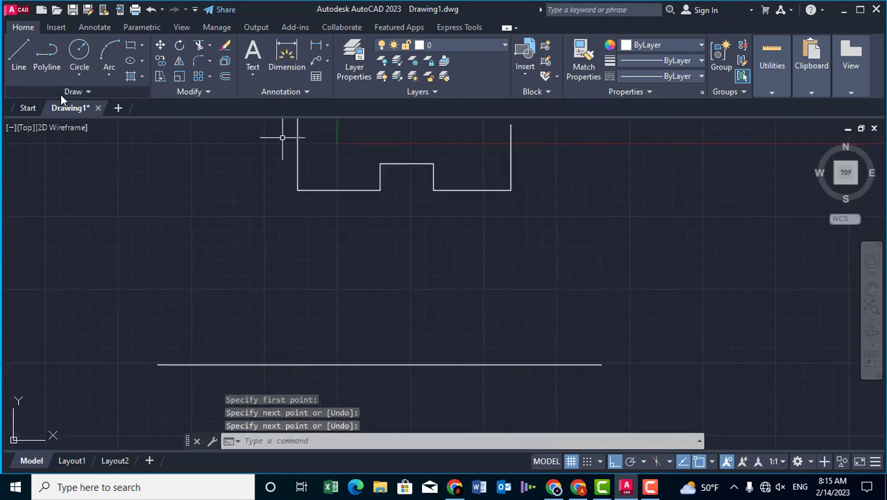
{"action": "left_click", "coordinate": [83, 91]}
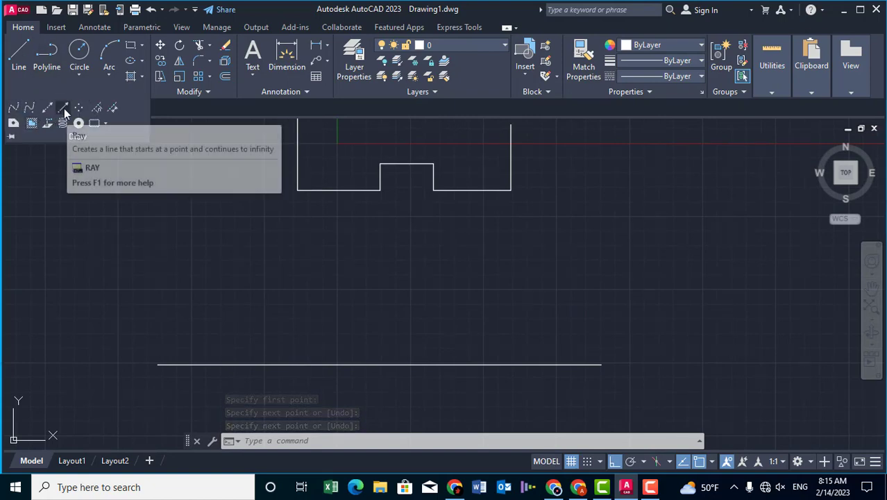
- Send vertical rays down from the outline's lower-left corner and the first step corner
{"action": "left_click", "coordinate": [63, 108]}
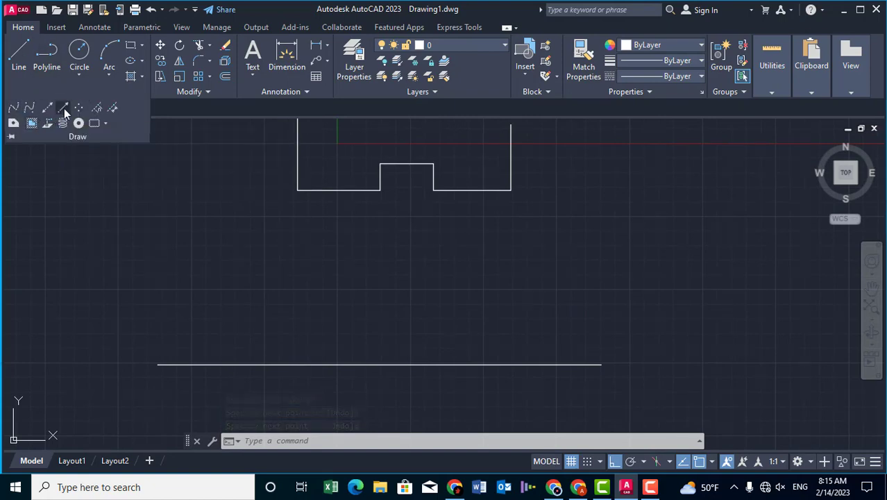
{"action": "left_click", "coordinate": [297, 190]}
{"action": "left_click", "coordinate": [299, 287]}
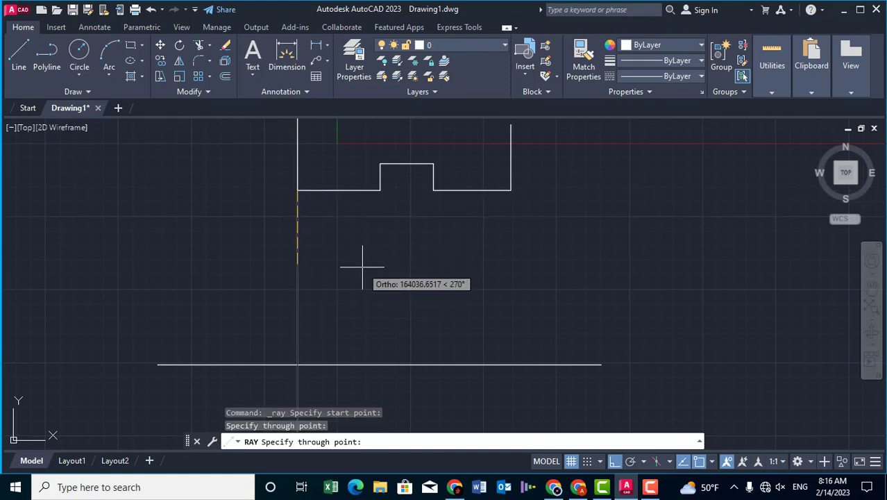
{"action": "key", "text": "Return"}
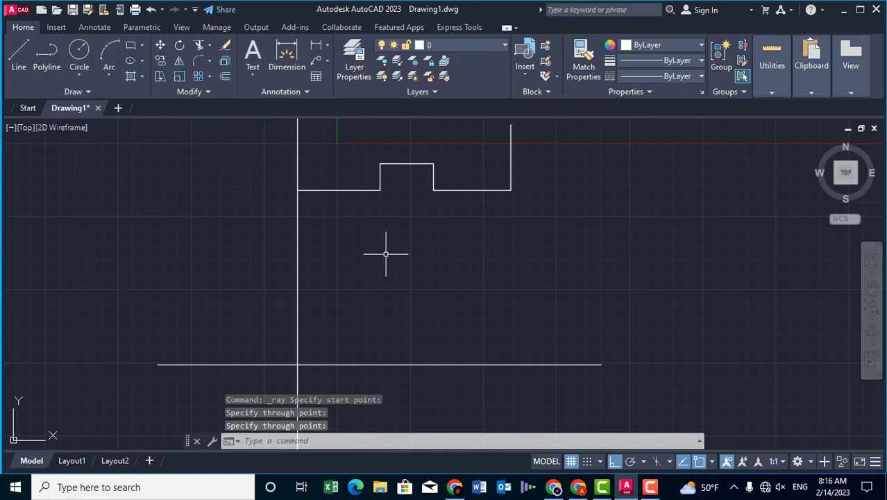
{"action": "right_click", "coordinate": [447, 249]}
{"action": "left_click", "coordinate": [479, 227]}
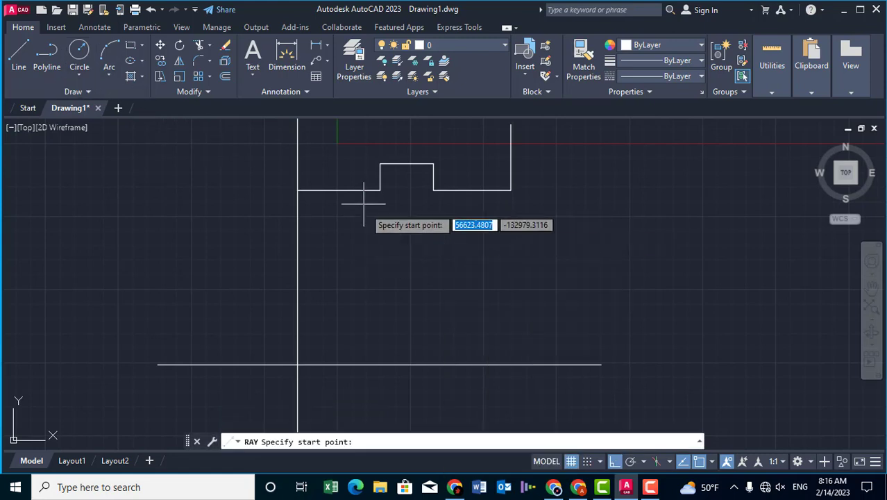
{"action": "left_click", "coordinate": [380, 191]}
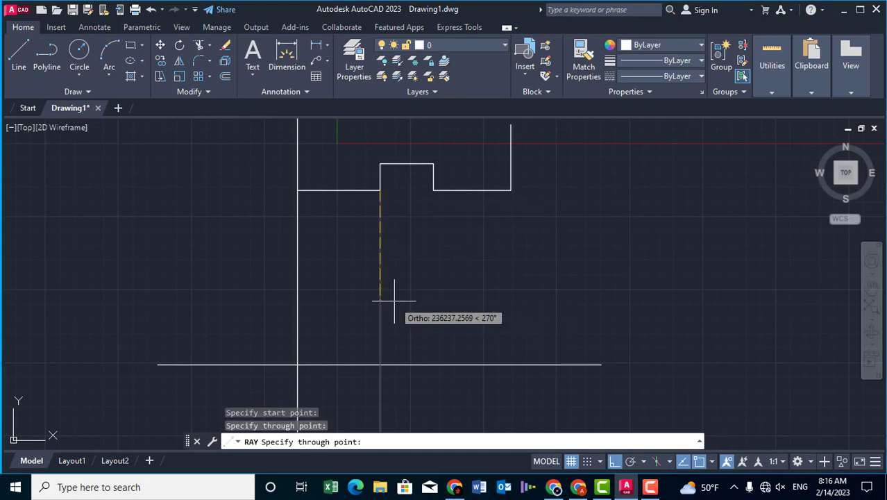
{"action": "left_click", "coordinate": [374, 286]}
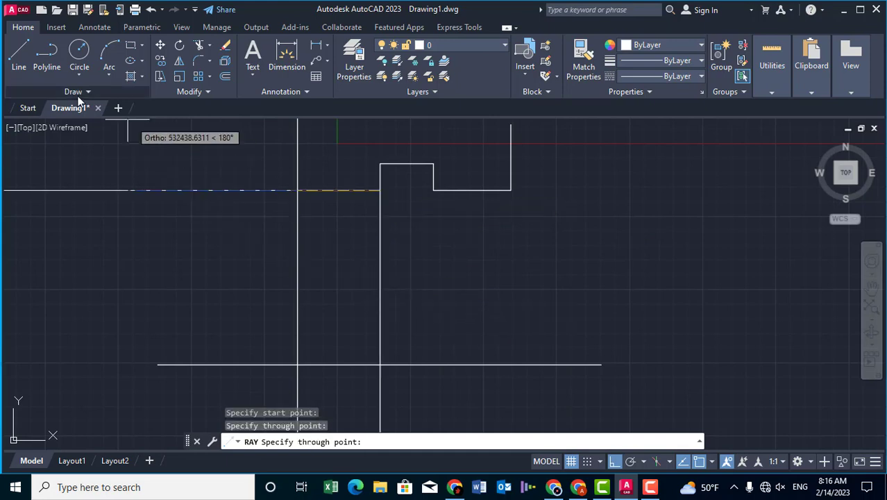
- Send vertical rays down from the next step corner and the outline's right corner
{"action": "left_click", "coordinate": [96, 92]}
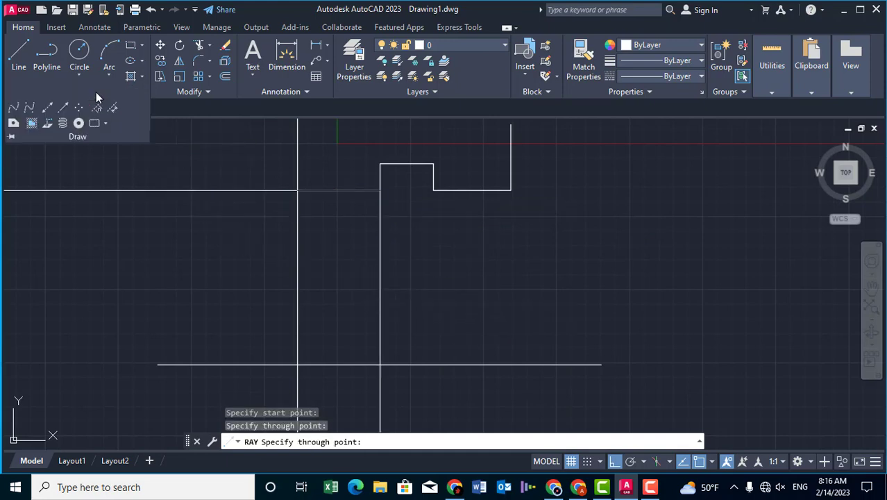
{"action": "left_click", "coordinate": [64, 109]}
{"action": "left_click", "coordinate": [433, 190]}
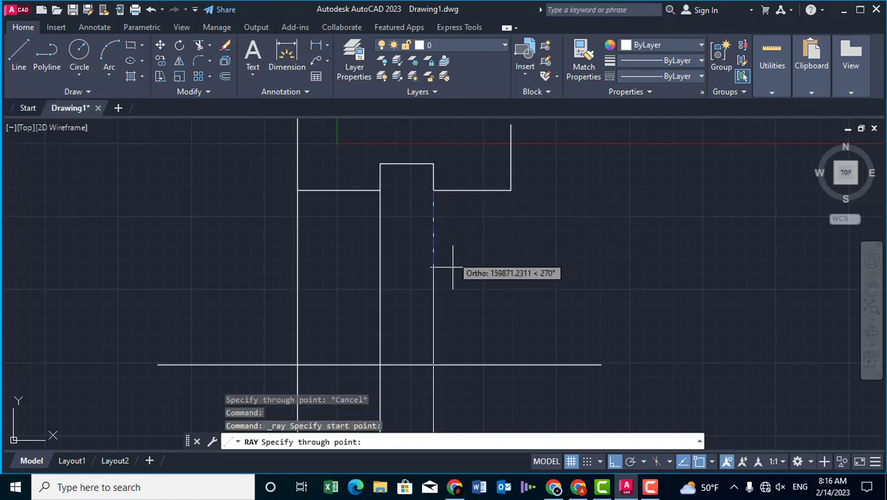
{"action": "left_click", "coordinate": [453, 267]}
{"action": "left_click", "coordinate": [86, 95]}
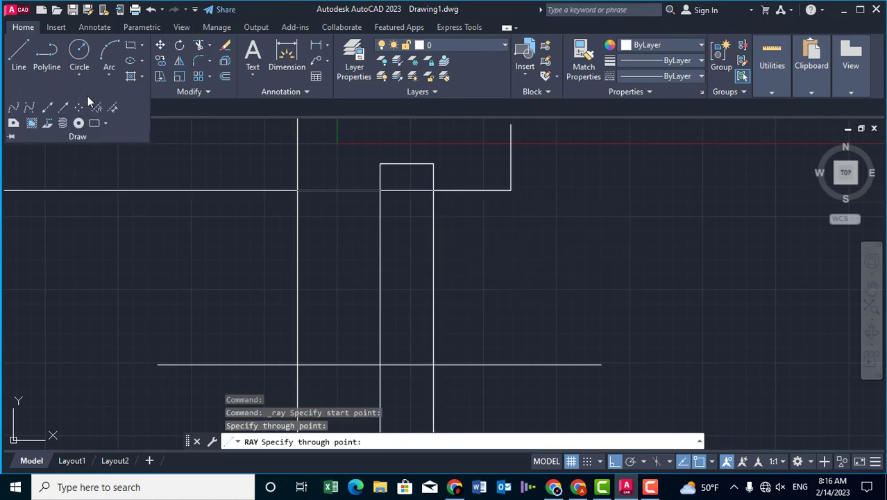
{"action": "left_click", "coordinate": [65, 108]}
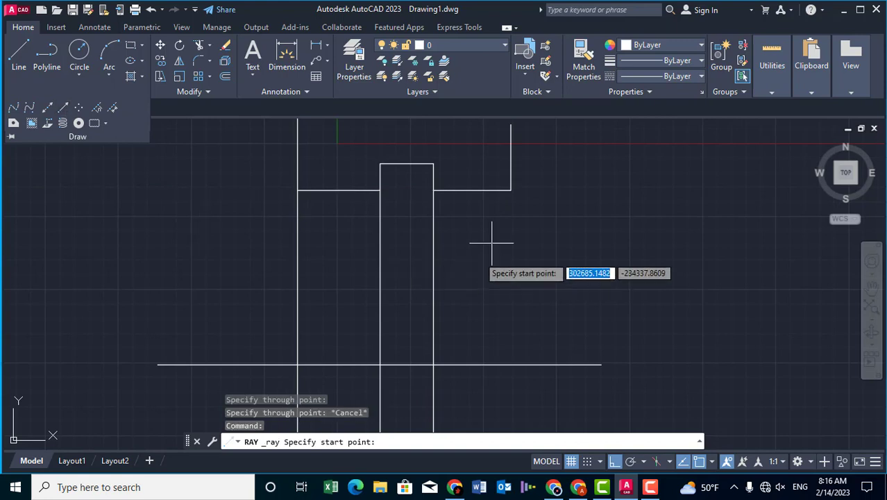
{"action": "left_click", "coordinate": [511, 191]}
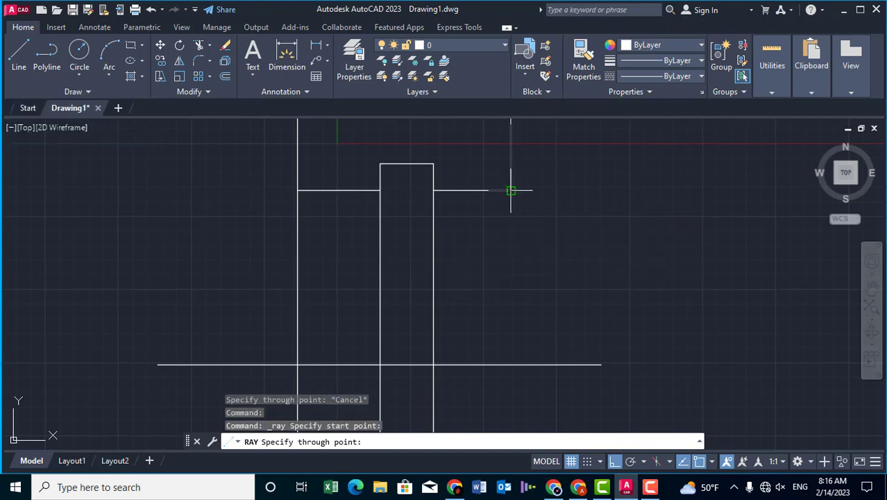
{"action": "left_click", "coordinate": [513, 294]}
{"action": "key", "text": "Return"}
{"action": "middle_click_drag", "start_coordinate": [438, 302], "coordinate": [423, 239]}
- Trim the ray portions below the horizontal baseline using a TR fence
{"action": "middle_click_drag", "start_coordinate": [450, 277], "coordinate": [456, 301]}
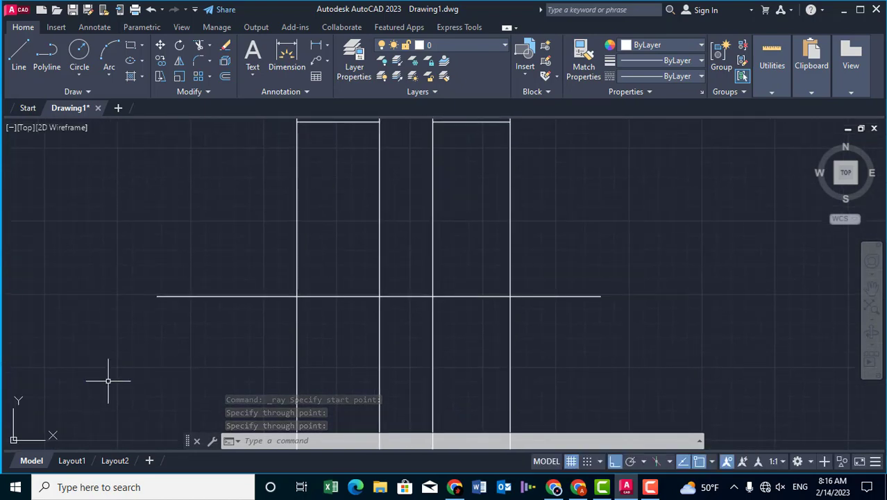
{"action": "left_click", "coordinate": [304, 442]}
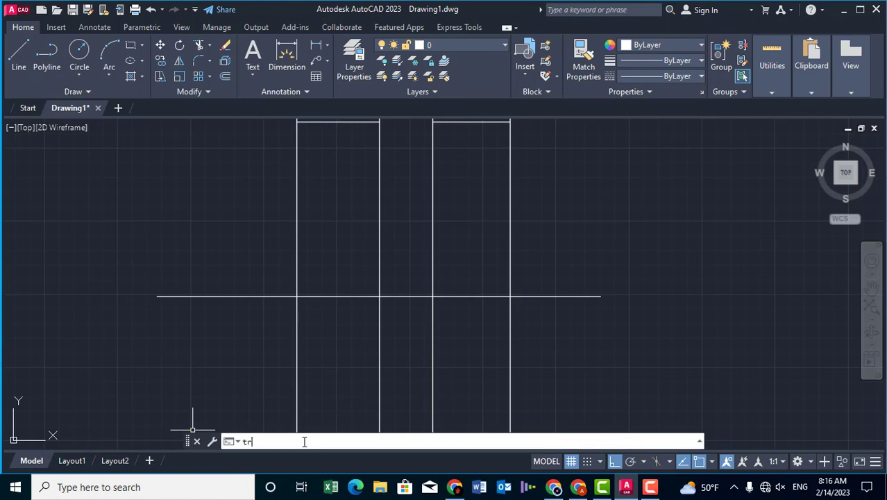
{"action": "key", "text": "Return"}
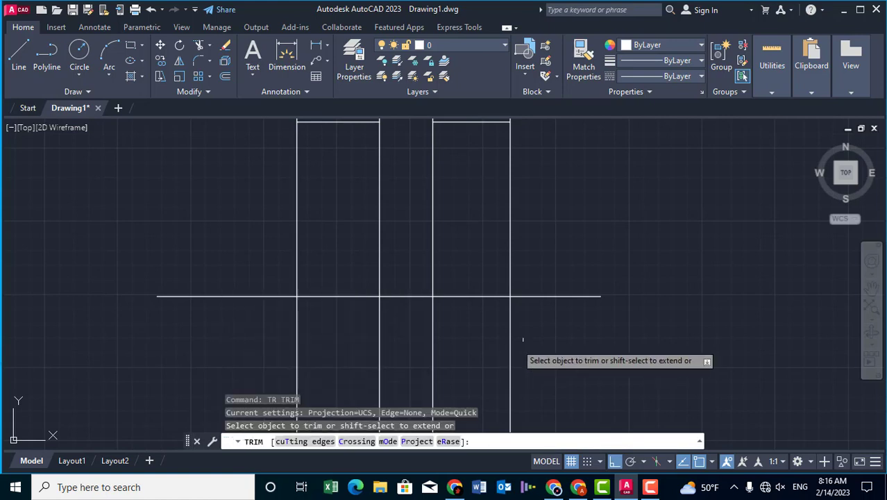
{"action": "left_click", "coordinate": [538, 333]}
{"action": "key", "text": "Return"}
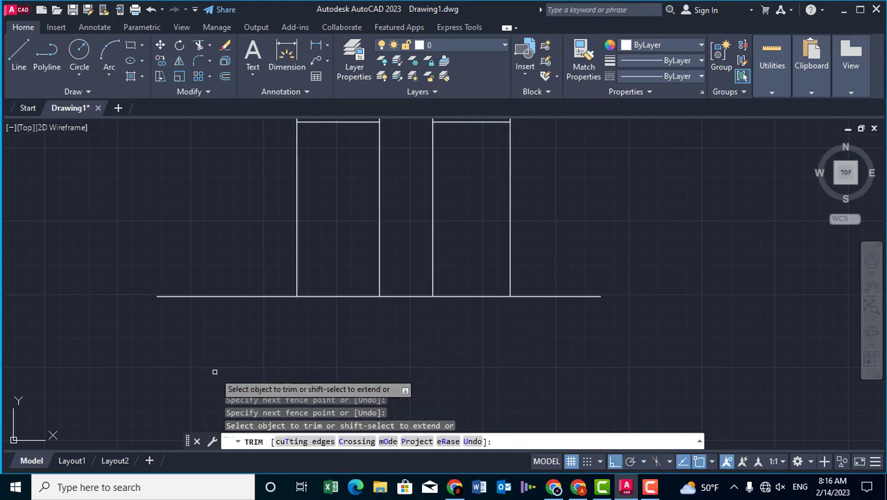
{"action": "key", "text": "Return"}
{"action": "middle_click_drag", "start_coordinate": [461, 297], "coordinate": [447, 334]}
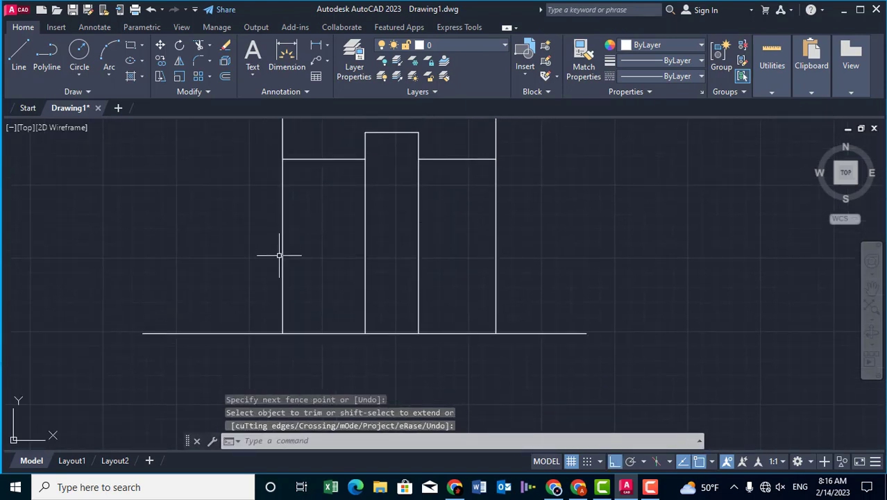
{"action": "left_click", "coordinate": [87, 92]}
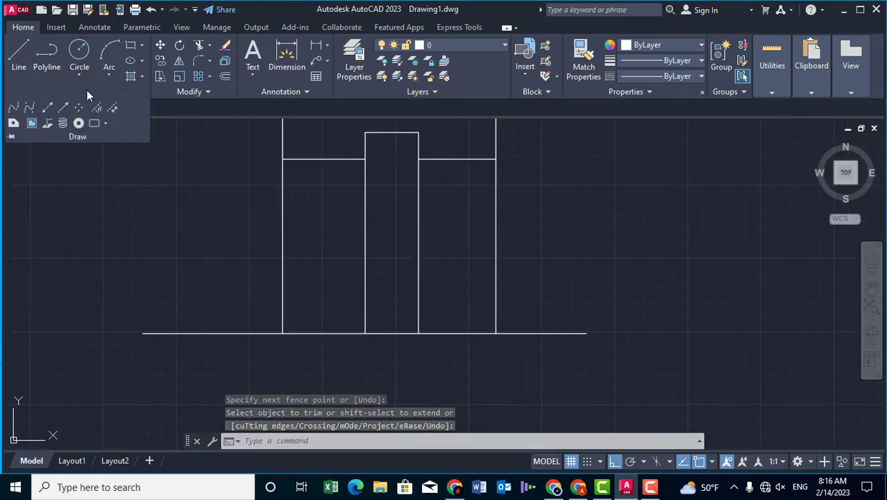
- Place horizontal construction lines above the baseline, one offset 1000 units, crossing all verticals
{"action": "left_click", "coordinate": [47, 109]}
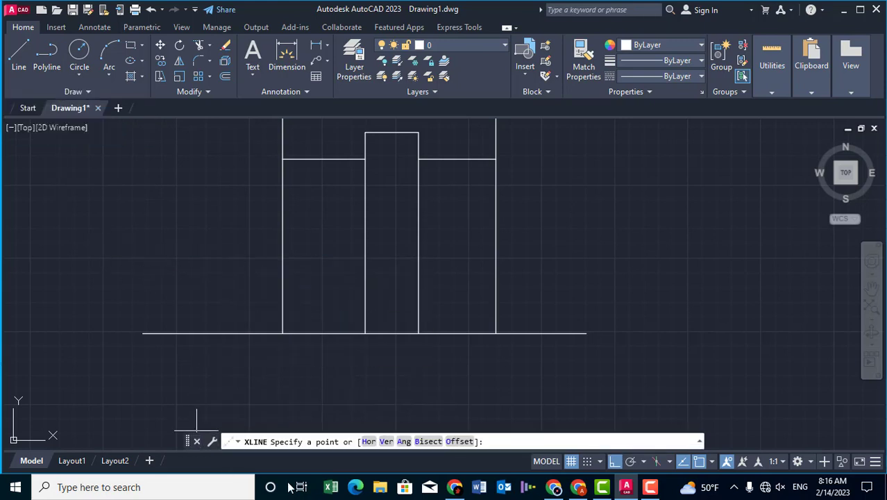
{"action": "left_click", "coordinate": [368, 441]}
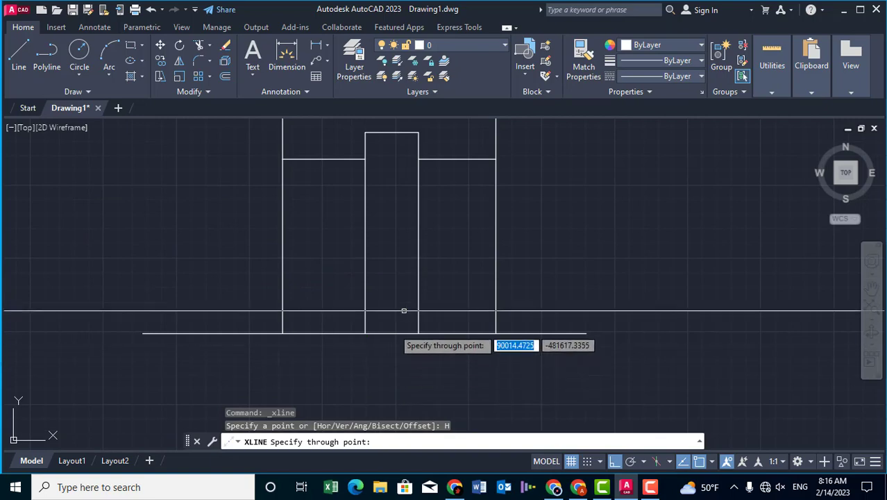
{"action": "scroll", "coordinate": [399, 304], "scroll_direction": "up", "scroll_amount": 4}
{"action": "left_click", "coordinate": [317, 387]}
{"action": "type", "text": "1000"}
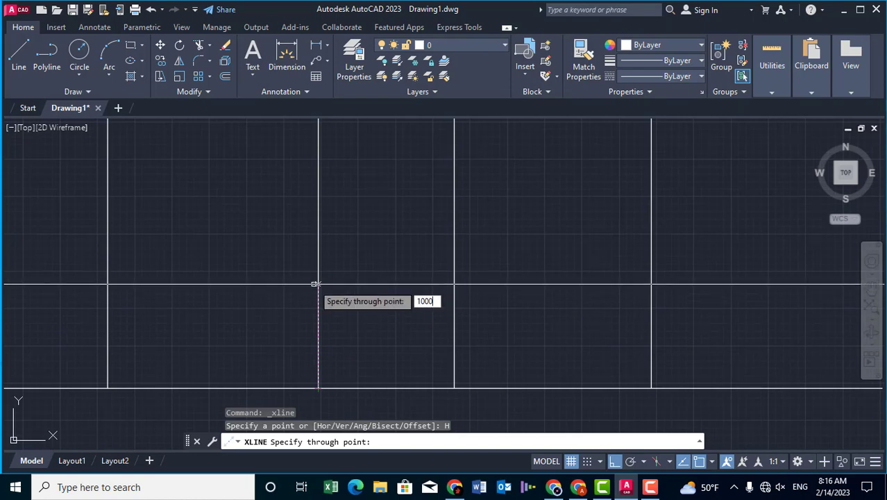
{"action": "key", "text": "Return"}
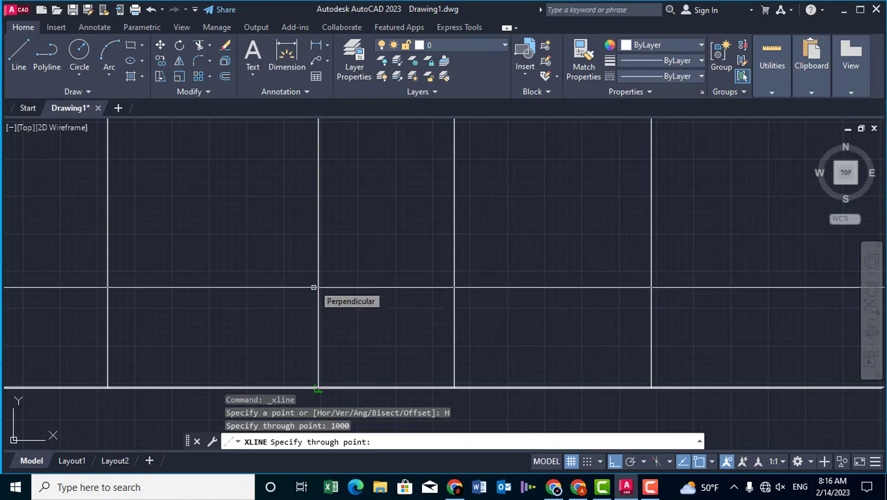
{"action": "scroll", "coordinate": [343, 328], "scroll_direction": "down", "scroll_amount": 2}
{"action": "scroll", "coordinate": [343, 329], "scroll_direction": "down", "scroll_amount": 3}
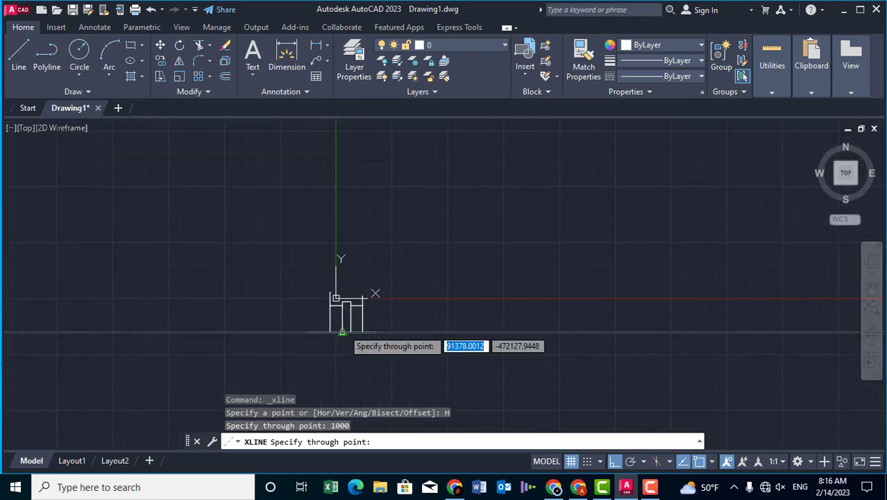
{"action": "scroll", "coordinate": [343, 328], "scroll_direction": "up", "scroll_amount": 5}
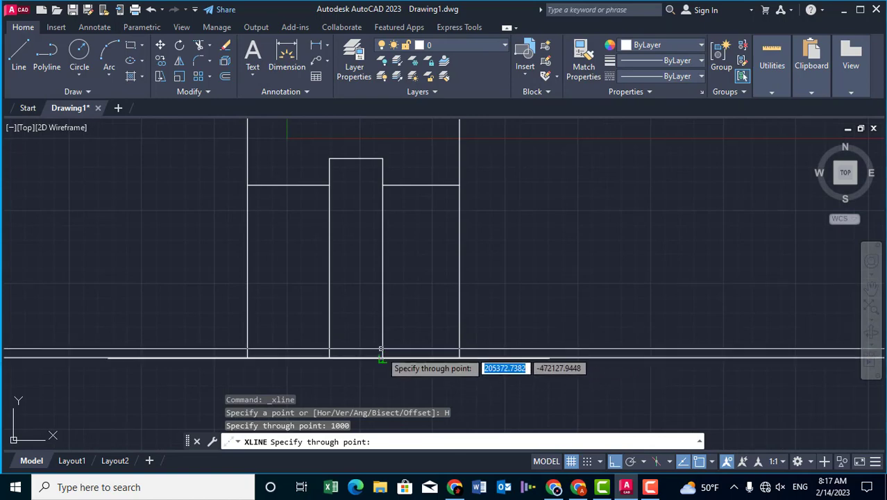
{"action": "left_click", "coordinate": [329, 306]}
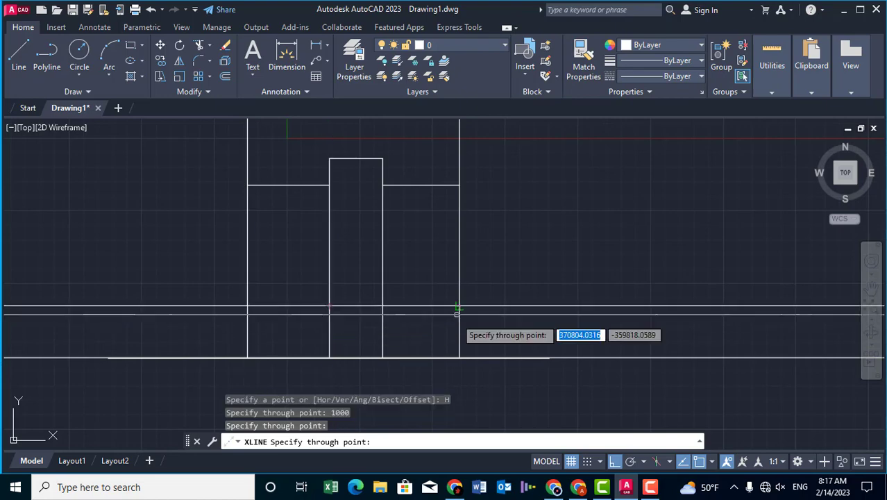
{"action": "key", "text": "Return"}
{"action": "middle_click_drag", "start_coordinate": [320, 304], "coordinate": [336, 274]}
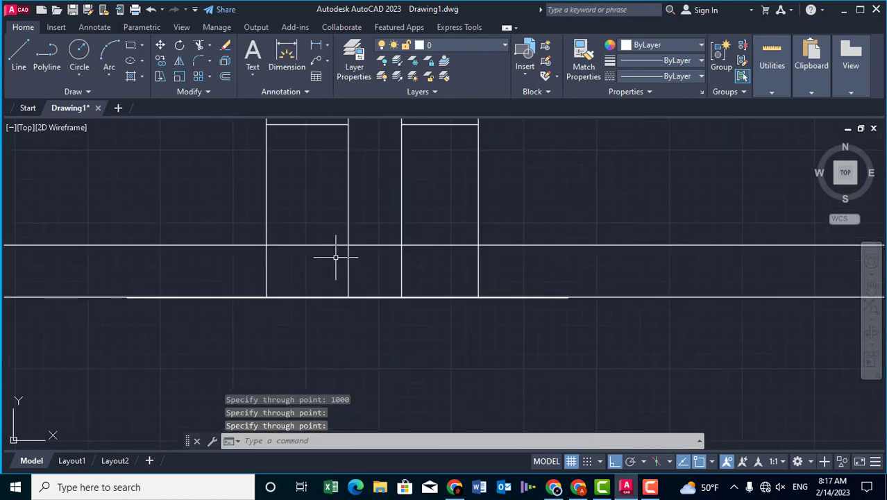
{"action": "scroll", "coordinate": [335, 256], "scroll_direction": "up", "scroll_amount": 2}
{"action": "type", "text": "TR"}
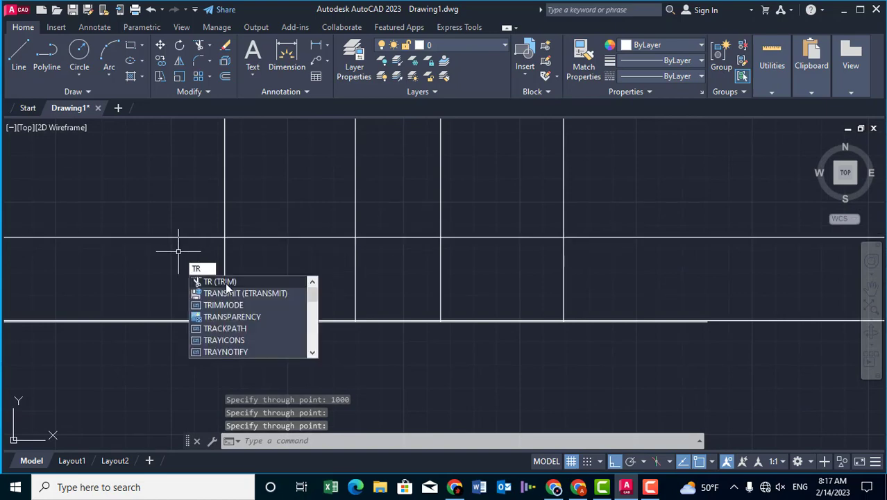
- Trim the vertical line tops and the top line's overhang beyond the right rectangle
{"action": "key", "text": "Return"}
{"action": "left_click", "coordinate": [127, 278]}
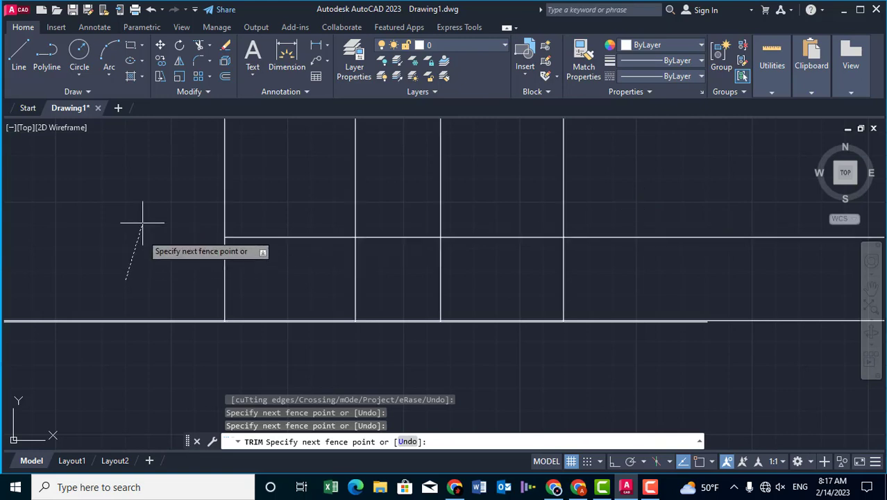
{"action": "key", "text": "Return"}
{"action": "left_click", "coordinate": [166, 206]}
{"action": "key", "text": "Return"}
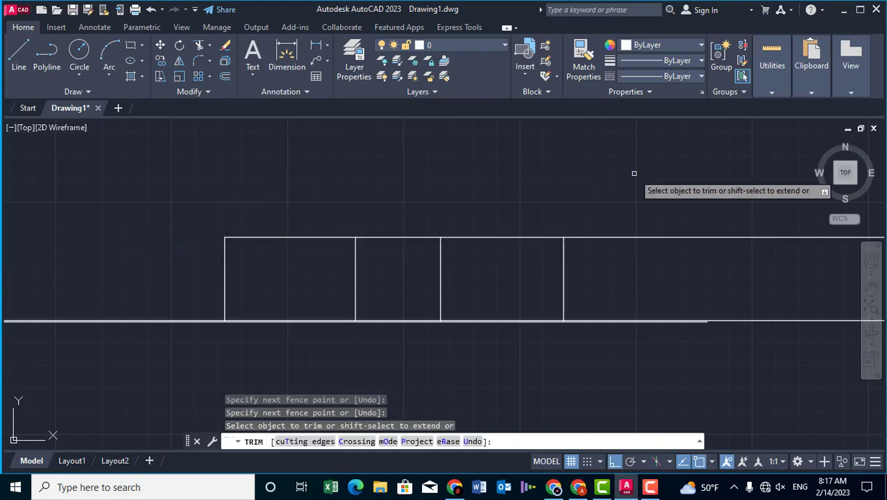
{"action": "left_click", "coordinate": [630, 236]}
{"action": "left_click", "coordinate": [614, 281]}
{"action": "key", "text": "Return"}
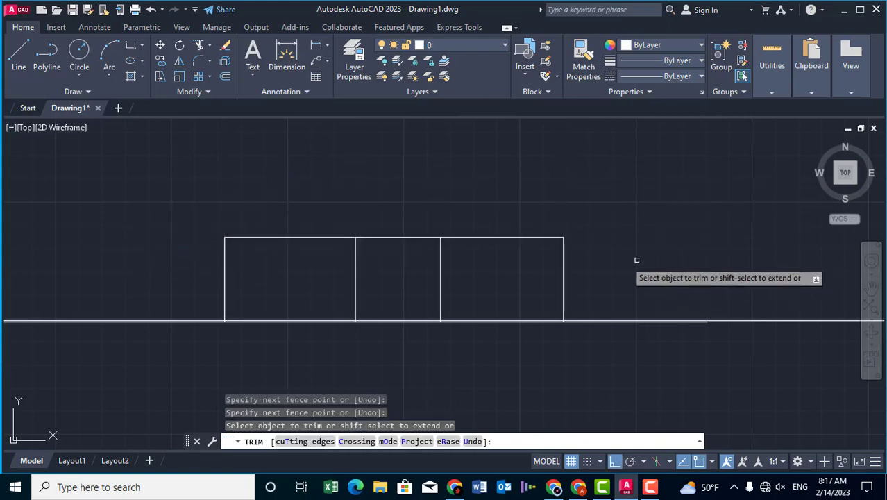
{"action": "scroll", "coordinate": [739, 333], "scroll_direction": "up", "scroll_amount": 4}
{"action": "left_click", "coordinate": [746, 275]}
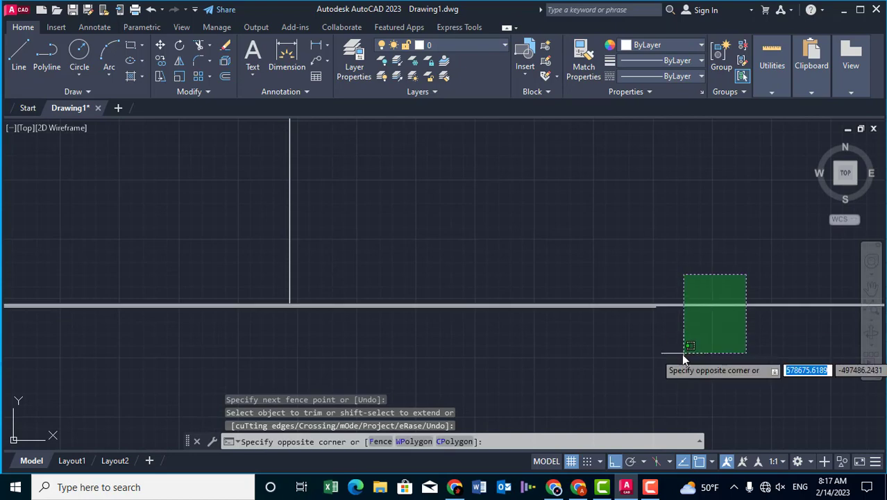
{"action": "left_click", "coordinate": [683, 359]}
{"action": "key", "text": "Escape"}
- Erase the right part of the baseline and frame both shapes in view
{"action": "type", "text": "e"}
{"action": "key", "text": "Return"}
{"action": "scroll", "coordinate": [702, 328], "scroll_direction": "down", "scroll_amount": 3}
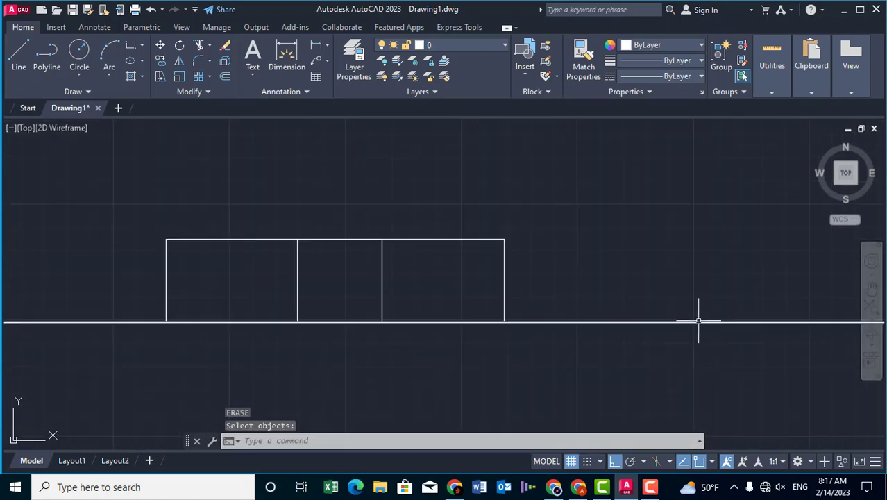
{"action": "left_click", "coordinate": [697, 316]}
{"action": "left_click", "coordinate": [683, 364]}
{"action": "key", "text": "Return"}
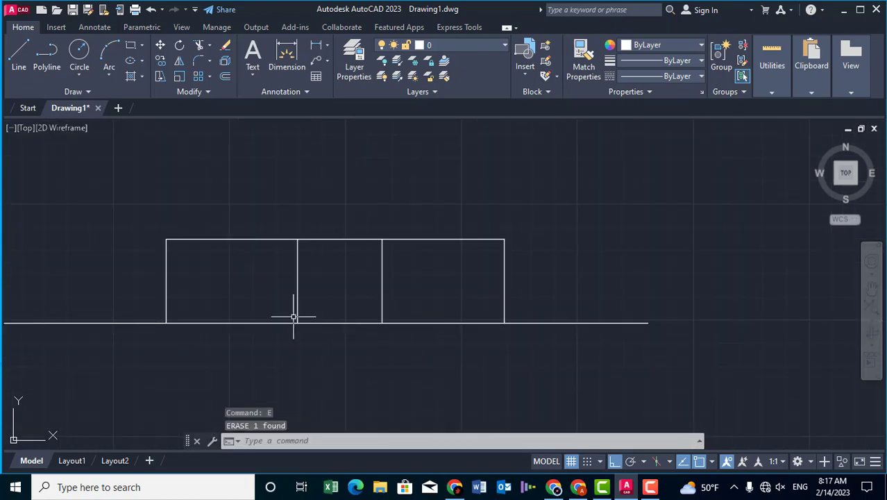
{"action": "scroll", "coordinate": [293, 317], "scroll_direction": "up", "scroll_amount": 5}
{"action": "scroll", "coordinate": [437, 301], "scroll_direction": "down", "scroll_amount": 8}
{"action": "scroll", "coordinate": [443, 306], "scroll_direction": "up", "scroll_amount": 2}
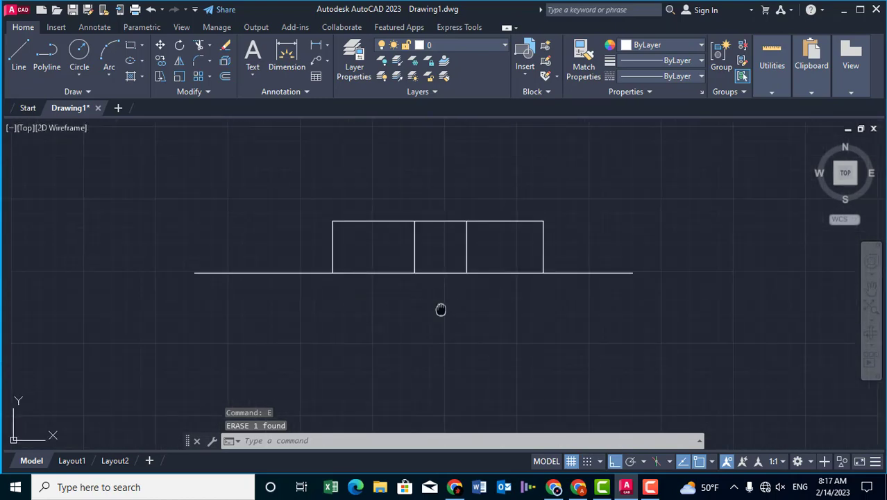
{"action": "middle_click_drag", "start_coordinate": [441, 309], "coordinate": [426, 366]}
{"action": "scroll", "coordinate": [345, 321], "scroll_direction": "down", "scroll_amount": 3}
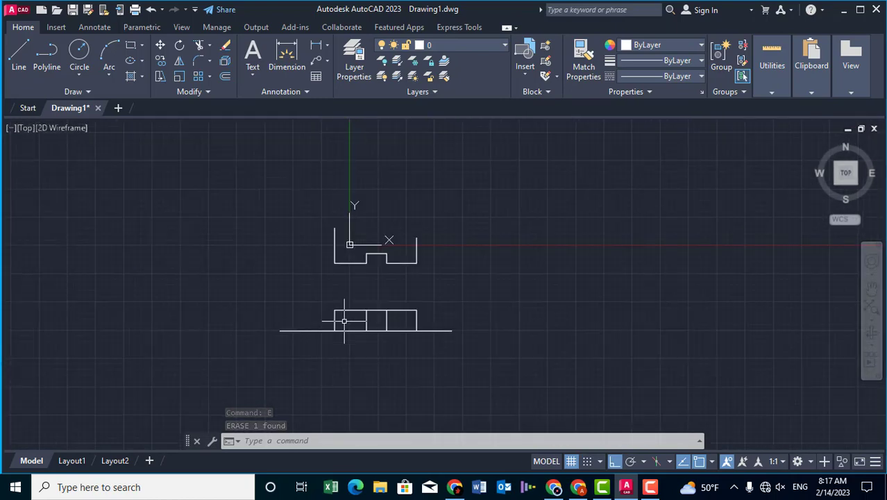
{"action": "middle_click_drag", "start_coordinate": [357, 308], "coordinate": [257, 299]}
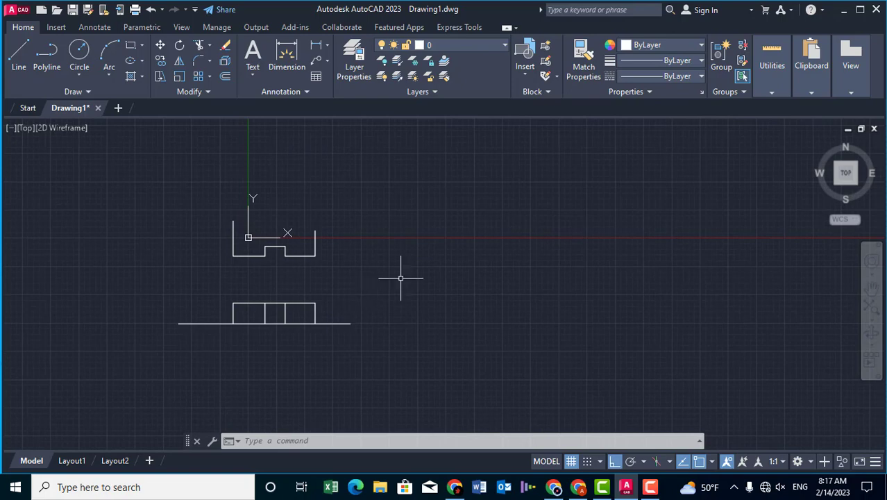
{"action": "scroll", "coordinate": [401, 278], "scroll_direction": "up", "scroll_amount": 2}
{"action": "type", "text": "XL"}
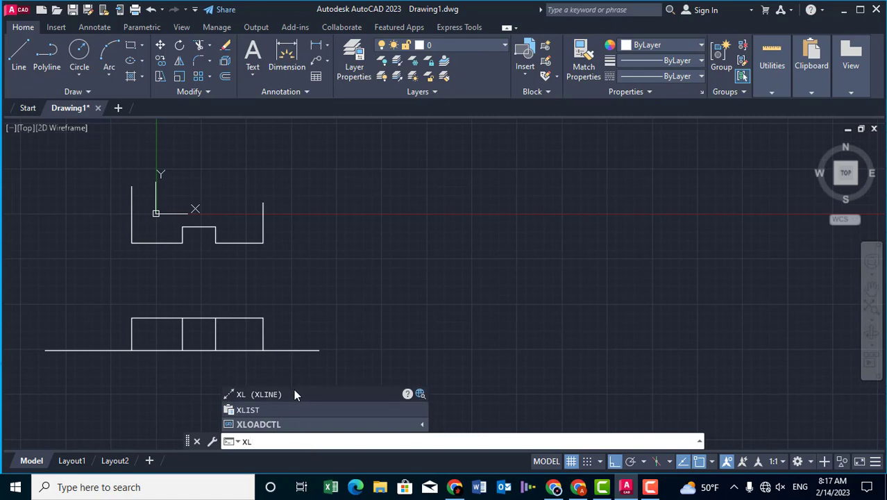
- Add a horizontal and a vertical construction line through the same point
{"action": "key", "text": "Return"}
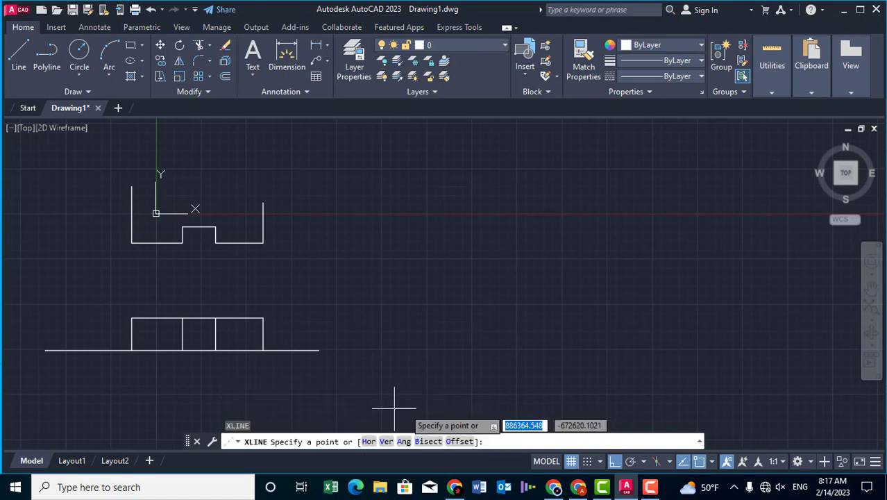
{"action": "left_click", "coordinate": [367, 441]}
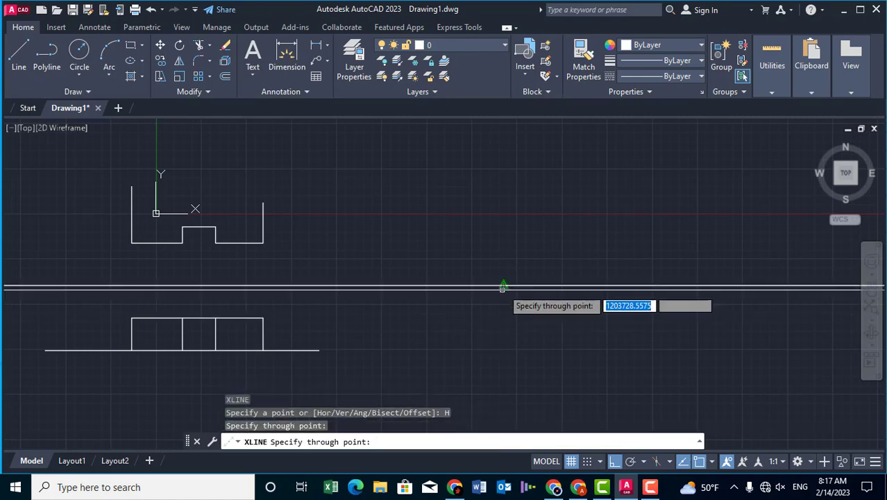
{"action": "left_click", "coordinate": [504, 285]}
{"action": "key", "text": "Return"}
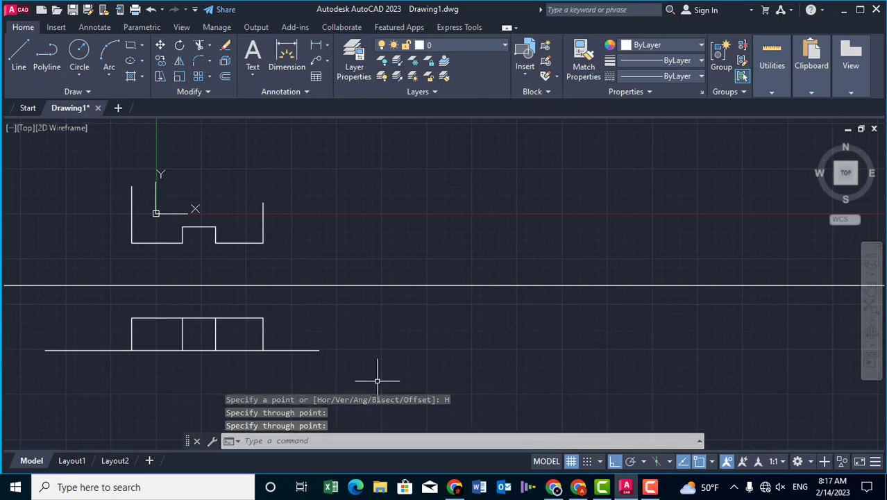
{"action": "key", "text": "Return"}
{"action": "left_click", "coordinate": [385, 441]}
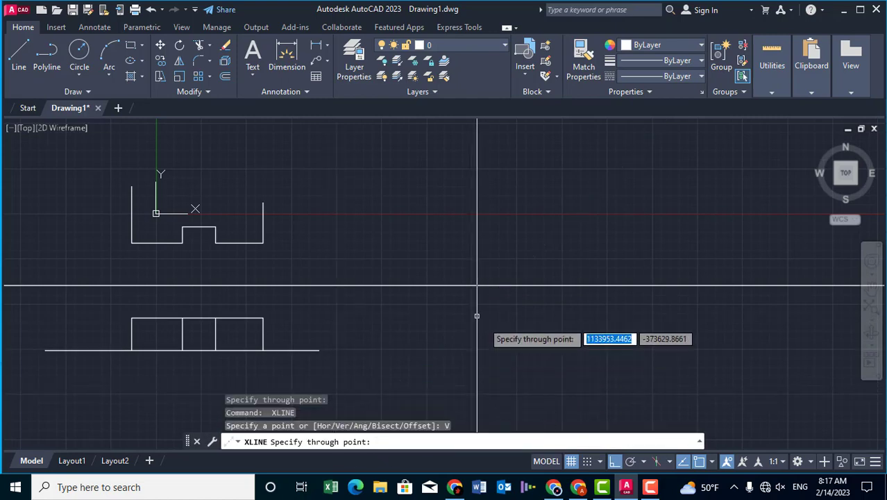
{"action": "left_click", "coordinate": [504, 285]}
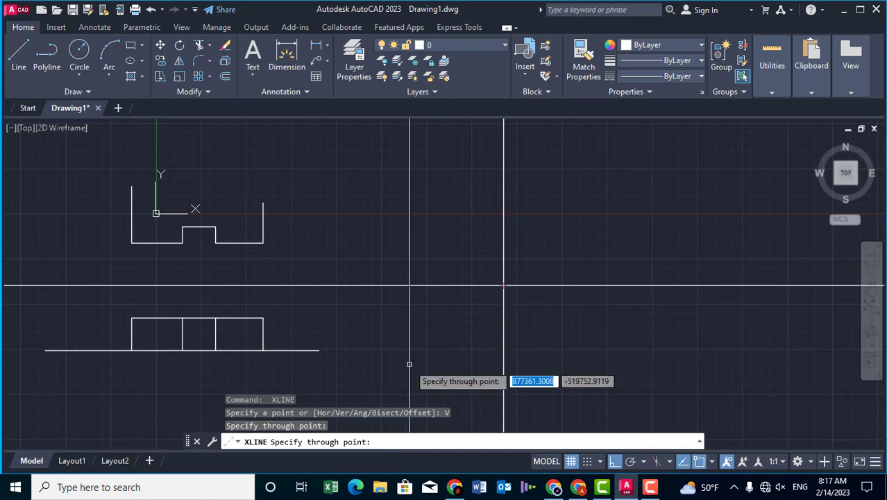
- Add a 45° construction line through the horizontal and vertical lines' intersection
{"action": "key", "text": "Return"}
{"action": "key", "text": "Return"}
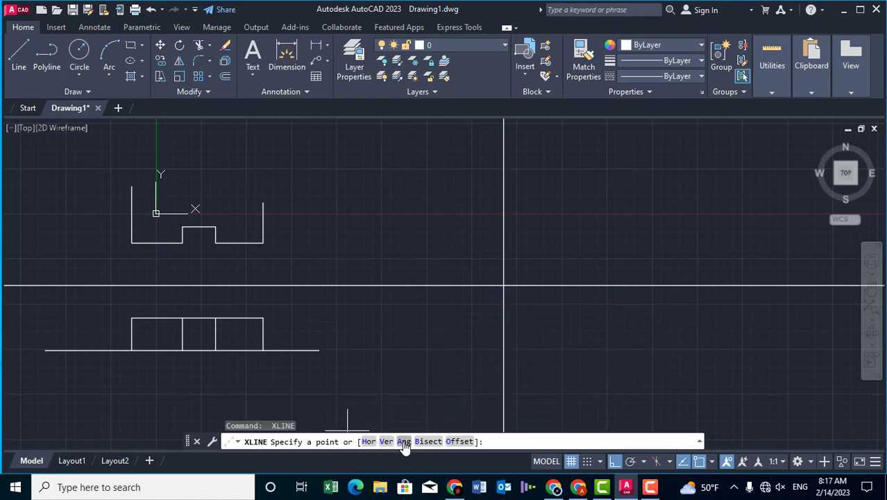
{"action": "left_click", "coordinate": [403, 441]}
{"action": "type", "text": "45"}
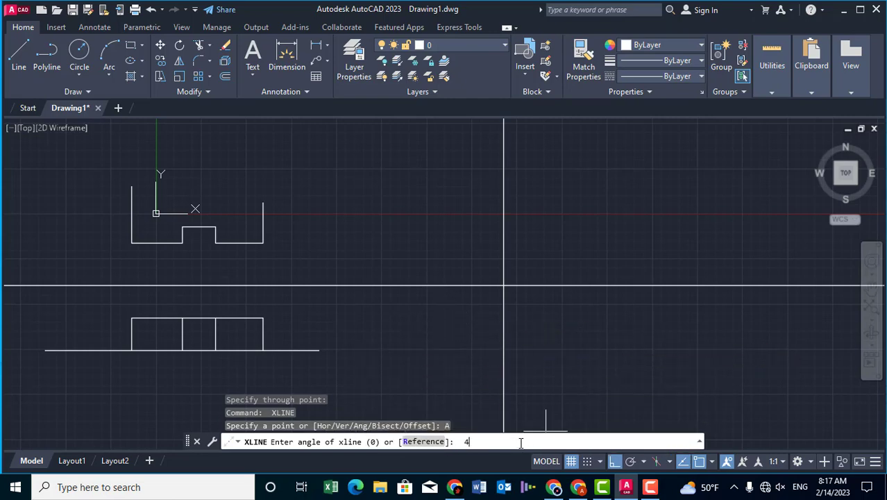
{"action": "key", "text": "Return"}
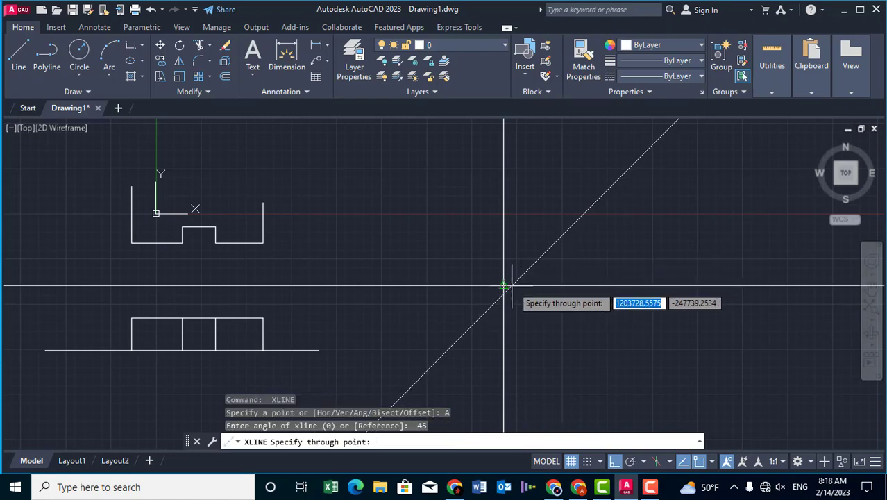
{"action": "left_click", "coordinate": [504, 284]}
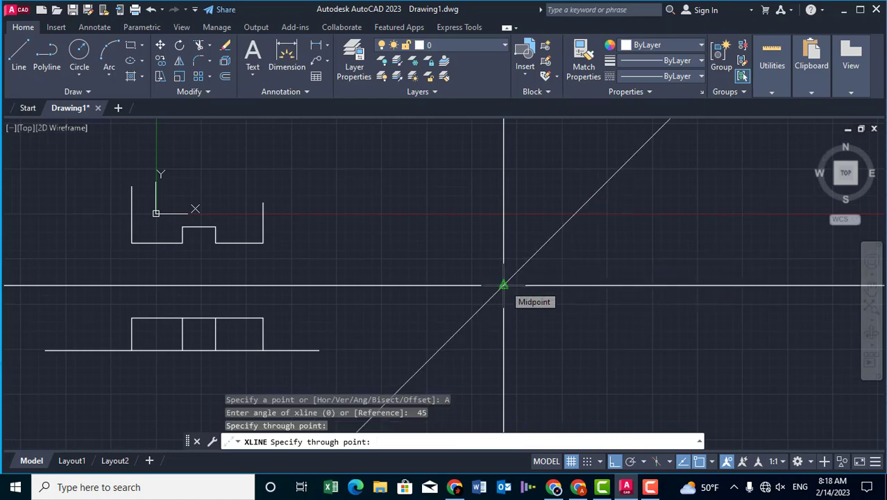
{"action": "key", "text": "Return"}
- Run XLINE with Offset 100 and place a construction line beside the outline's left edge
{"action": "scroll", "coordinate": [94, 238], "scroll_direction": "up", "scroll_amount": 4}
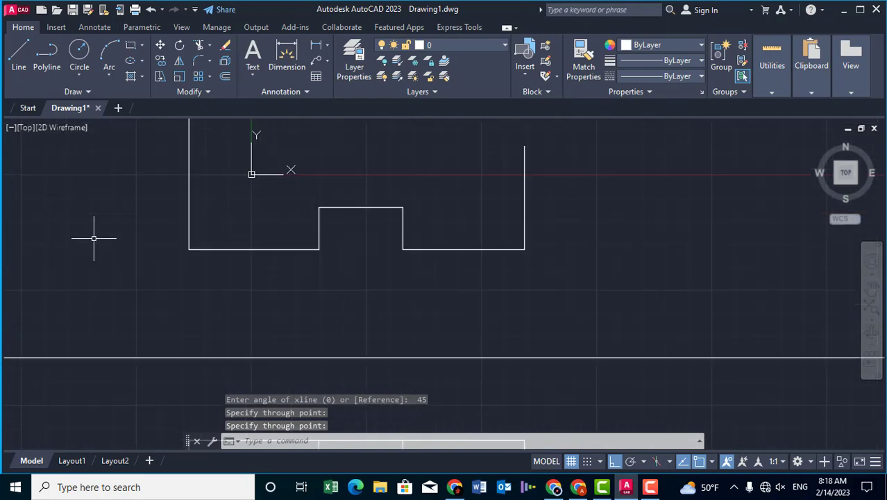
{"action": "middle_click_drag", "start_coordinate": [256, 297], "coordinate": [293, 352]}
{"action": "scroll", "coordinate": [208, 264], "scroll_direction": "up", "scroll_amount": 2}
{"action": "type", "text": "x"}
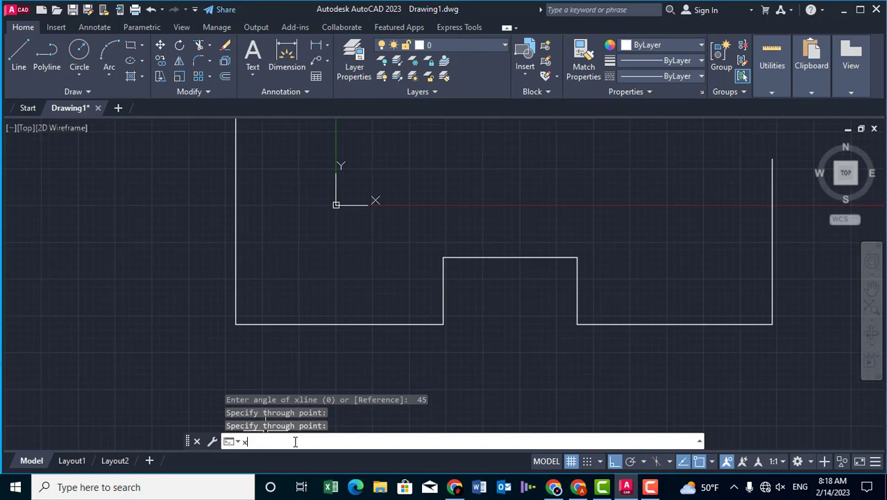
{"action": "type", "text": "l"}
{"action": "key", "text": "Return"}
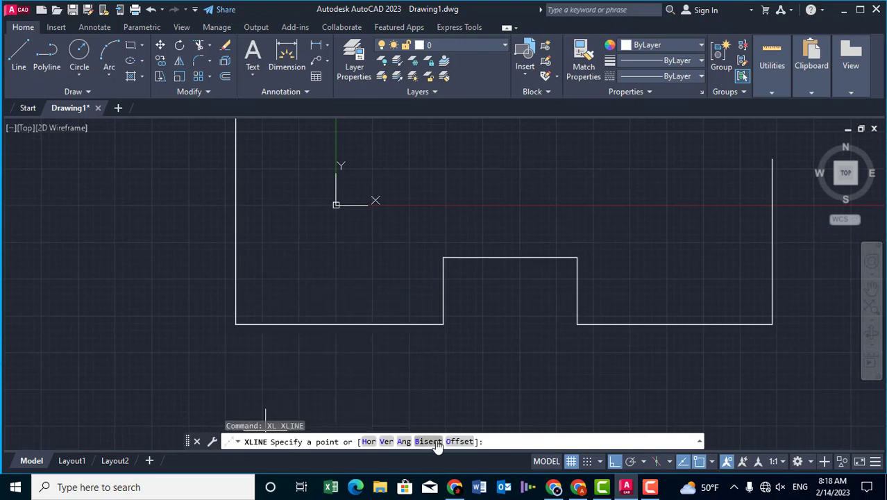
{"action": "left_click", "coordinate": [458, 441]}
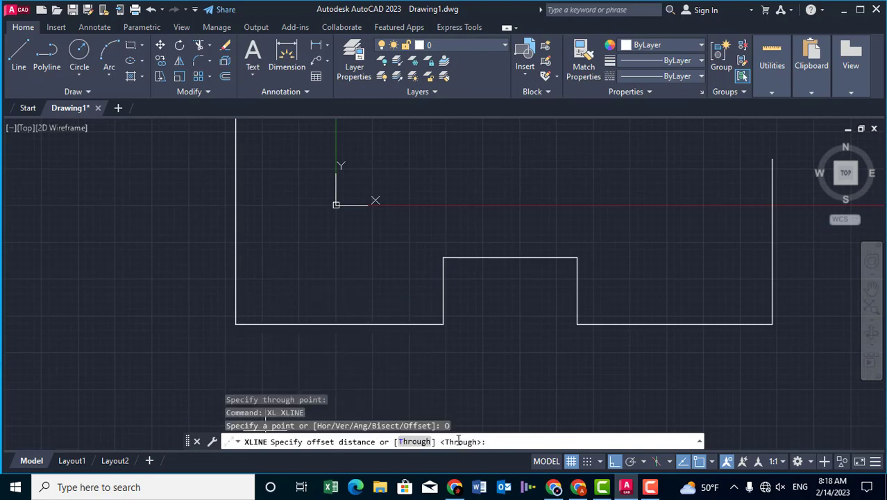
{"action": "type", "text": "100"}
{"action": "key", "text": "Return"}
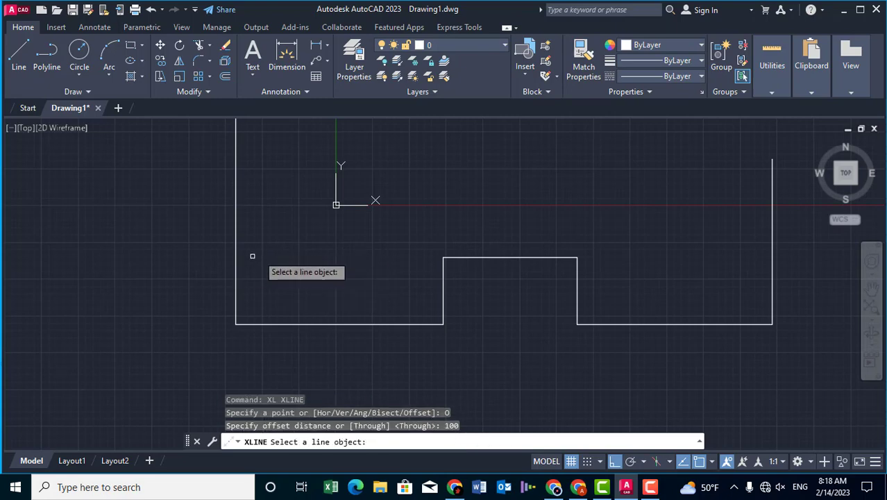
{"action": "left_click", "coordinate": [236, 258]}
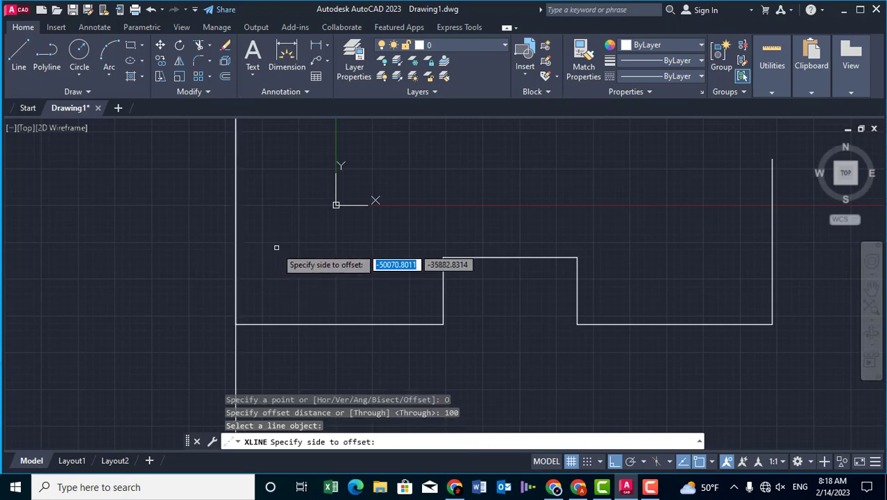
{"action": "left_click", "coordinate": [277, 248]}
- Add 100-unit offset construction lines from the bottom line and again from the vertical line
{"action": "scroll", "coordinate": [250, 300], "scroll_direction": "up", "scroll_amount": 5}
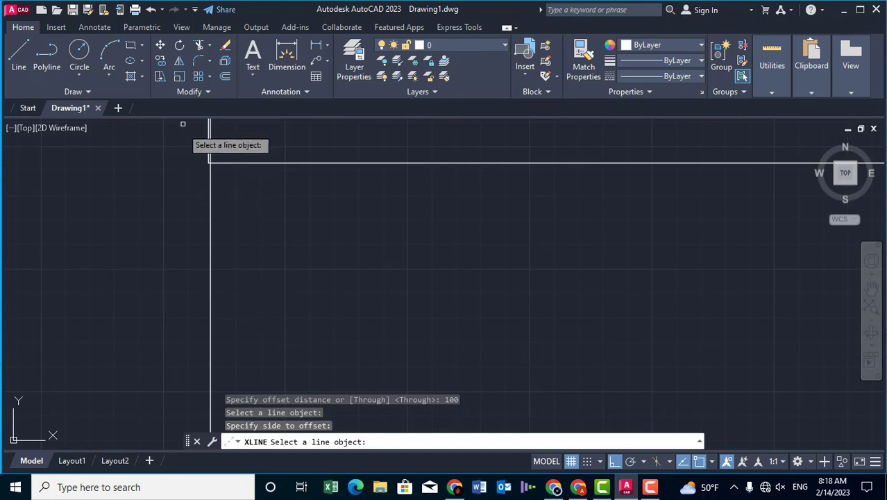
{"action": "scroll", "coordinate": [238, 203], "scroll_direction": "up", "scroll_amount": 3}
{"action": "scroll", "coordinate": [237, 204], "scroll_direction": "up", "scroll_amount": 2}
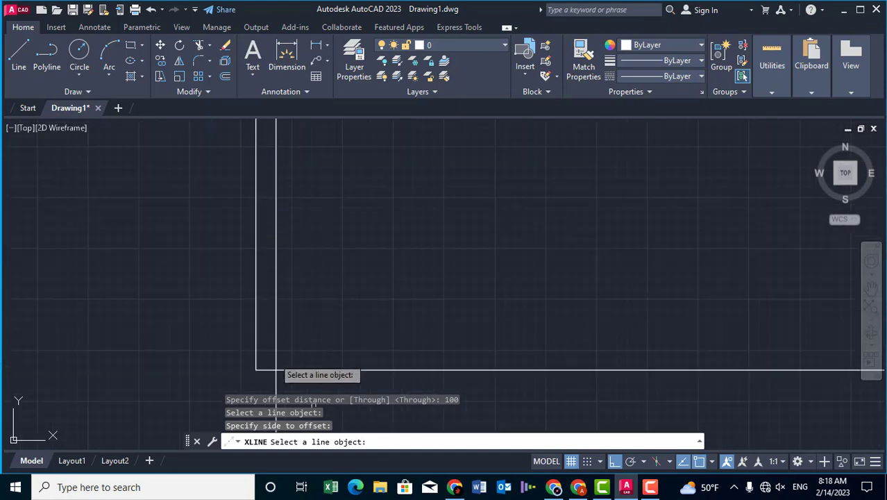
{"action": "left_click", "coordinate": [309, 369]}
{"action": "left_click", "coordinate": [312, 316]}
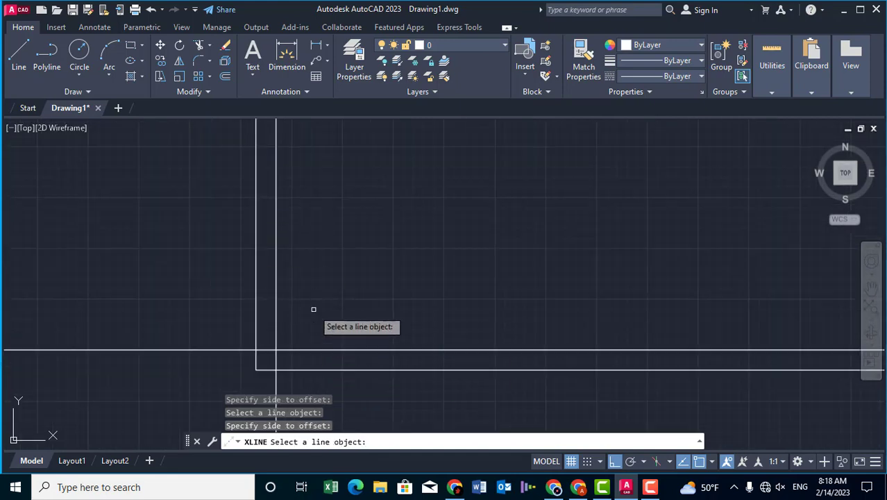
{"action": "scroll", "coordinate": [313, 309], "scroll_direction": "down", "scroll_amount": 3}
{"action": "scroll", "coordinate": [387, 299], "scroll_direction": "down", "scroll_amount": 3}
{"action": "scroll", "coordinate": [657, 297], "scroll_direction": "up", "scroll_amount": 5}
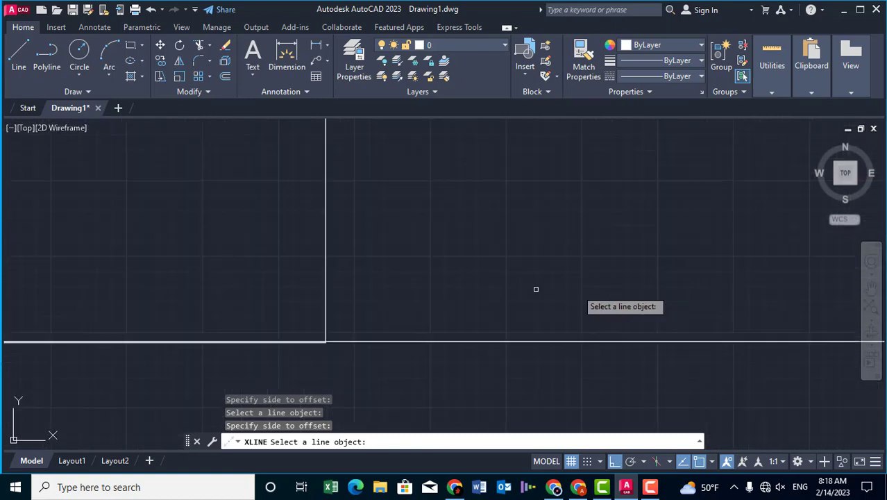
{"action": "scroll", "coordinate": [485, 289], "scroll_direction": "up", "scroll_amount": 2}
{"action": "left_click", "coordinate": [233, 344]}
{"action": "left_click", "coordinate": [208, 330]}
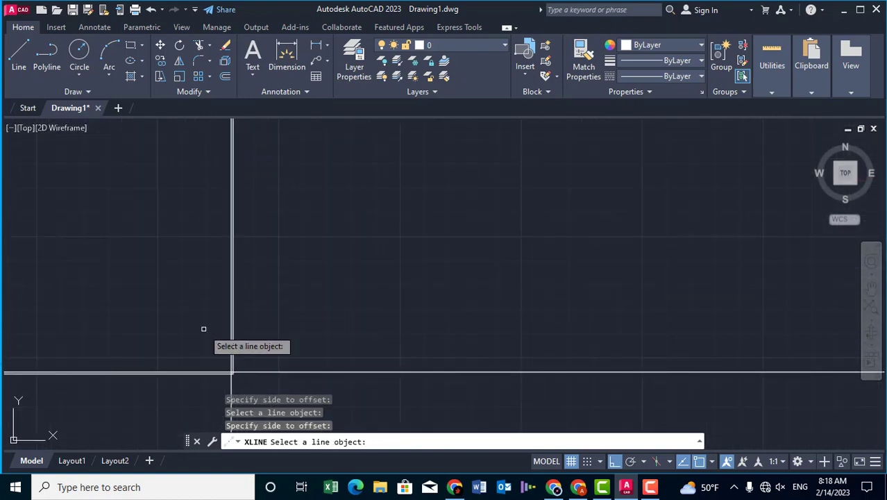
{"action": "scroll", "coordinate": [386, 282], "scroll_direction": "down", "scroll_amount": 3}
{"action": "scroll", "coordinate": [173, 286], "scroll_direction": "up", "scroll_amount": 3}
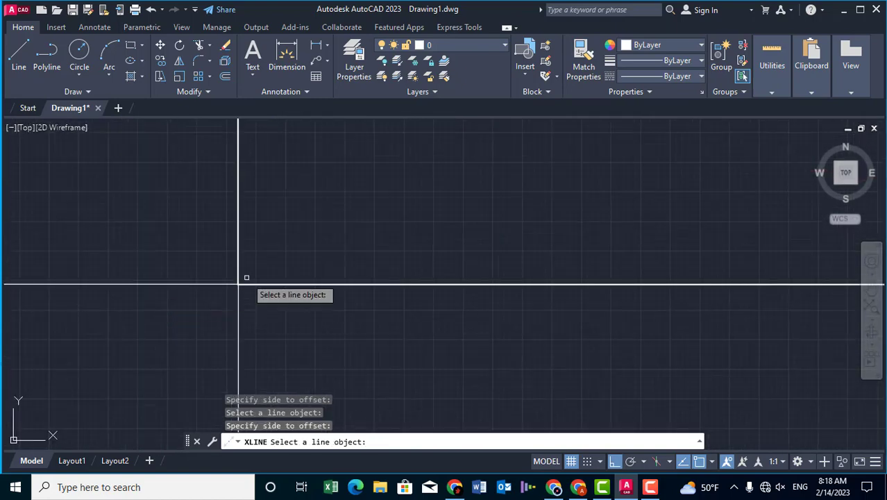
{"action": "scroll", "coordinate": [270, 291], "scroll_direction": "down", "scroll_amount": 3}
{"action": "scroll", "coordinate": [336, 292], "scroll_direction": "up", "scroll_amount": 2}
{"action": "scroll", "coordinate": [311, 254], "scroll_direction": "up", "scroll_amount": 2}
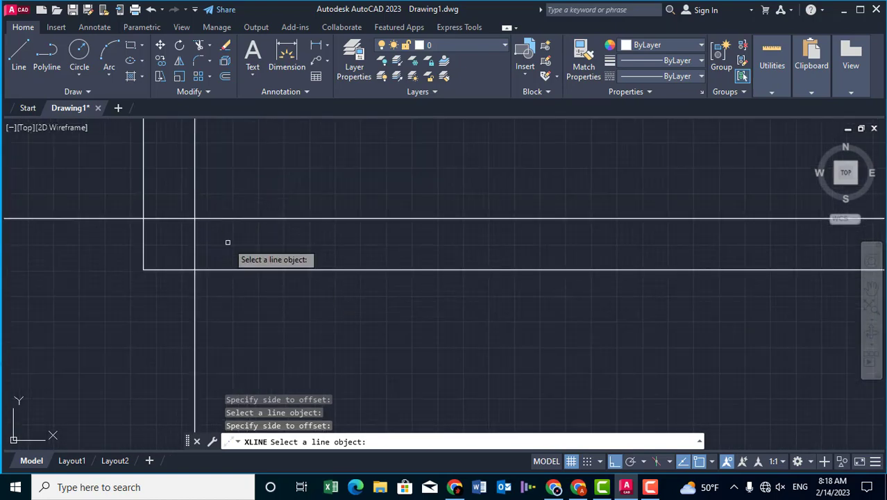
{"action": "key", "text": "alt"}
- Cancel the construction lines and remove the two extra lines at the corner
{"action": "key", "text": "Escape"}
{"action": "key", "text": "Escape"}
{"action": "type", "text": "f"}
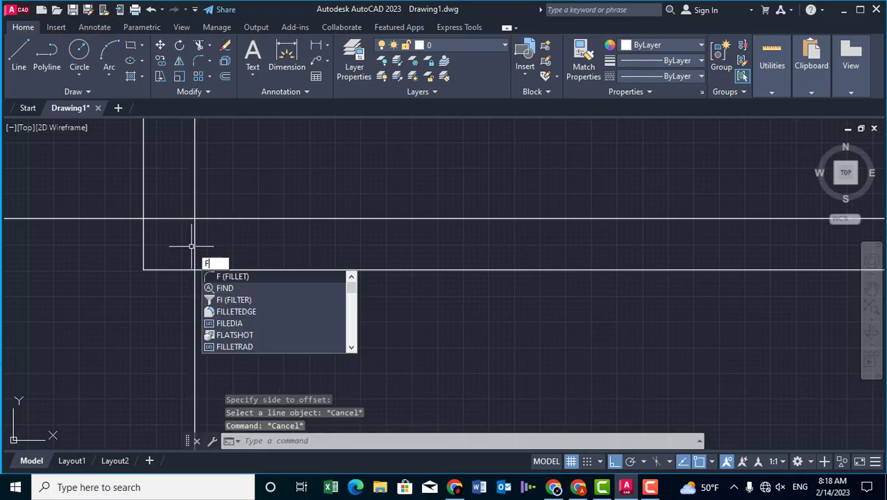
{"action": "key", "text": "Return"}
{"action": "left_click", "coordinate": [194, 211]}
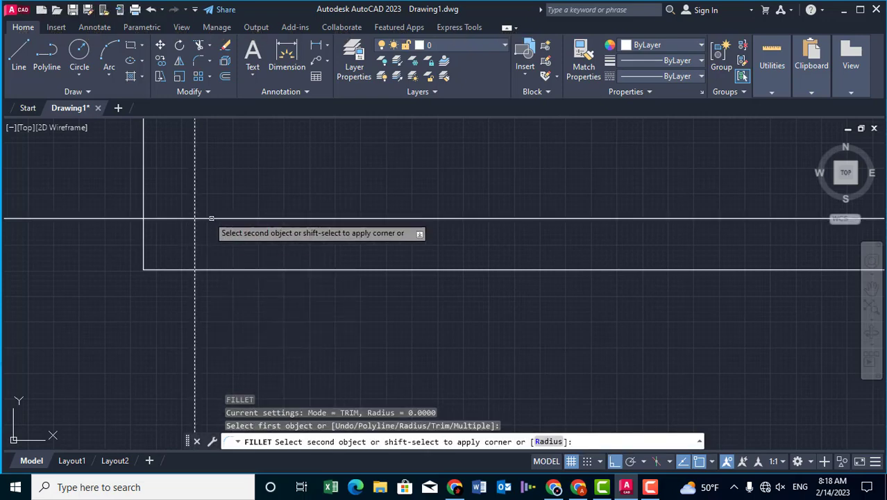
{"action": "left_click", "coordinate": [215, 220]}
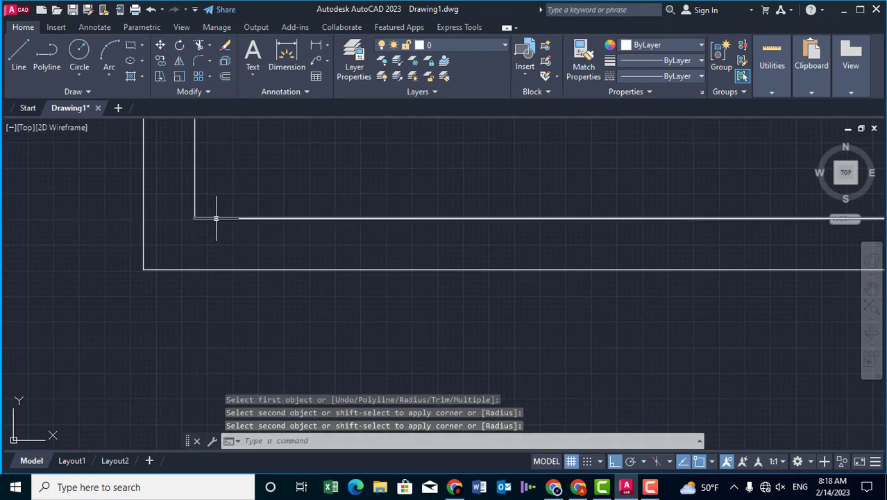
{"action": "scroll", "coordinate": [149, 244], "scroll_direction": "up", "scroll_amount": 2}
{"action": "left_click", "coordinate": [246, 178]}
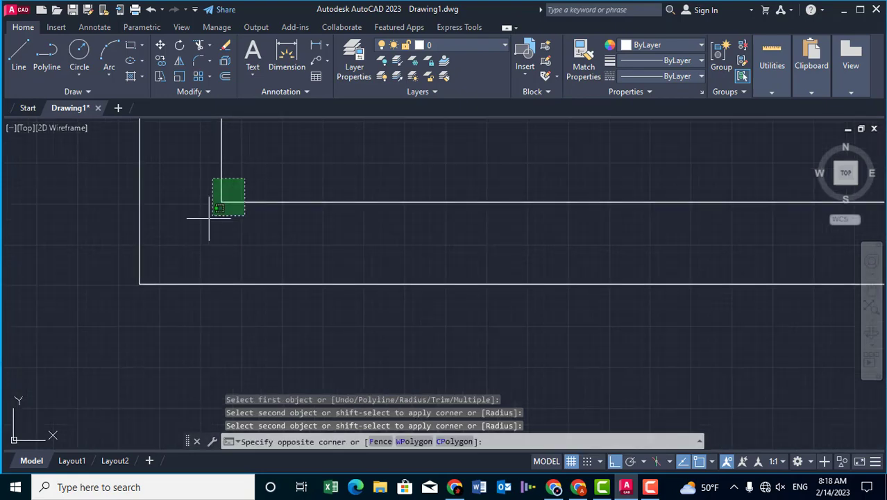
{"action": "left_click", "coordinate": [197, 229]}
{"action": "type", "text": "E"}
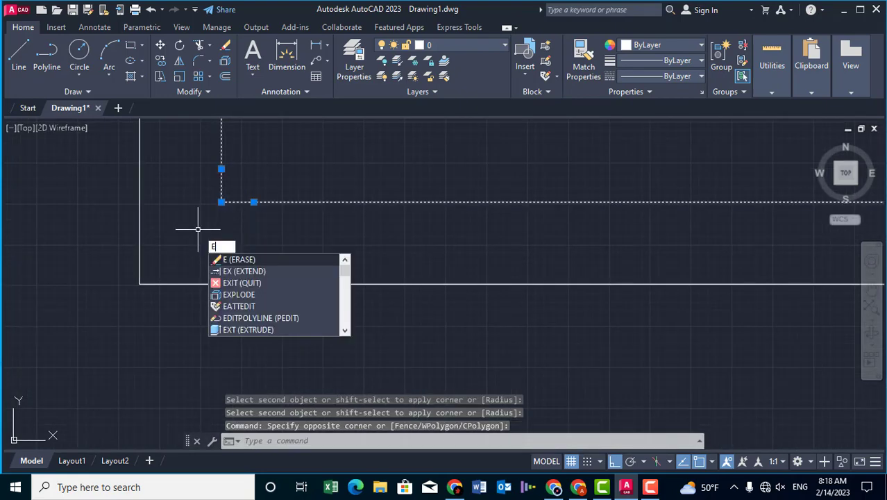
{"action": "key", "text": "Return"}
- Join the vertical and horizontal corner lines into a single polyline with JOIN
{"action": "left_click", "coordinate": [183, 259]}
{"action": "left_click", "coordinate": [172, 306]}
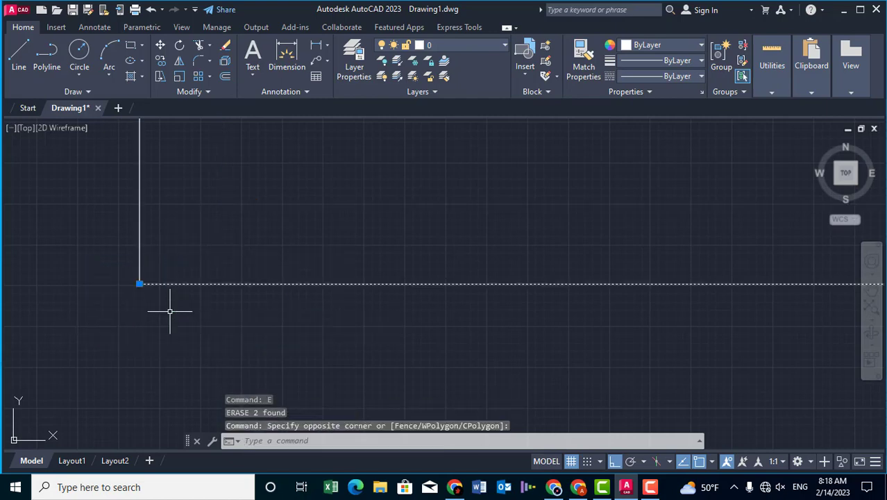
{"action": "key", "text": "Escape"}
{"action": "left_click", "coordinate": [154, 234]}
{"action": "left_click", "coordinate": [102, 247]}
{"action": "key", "text": "Escape"}
{"action": "key", "text": "Escape"}
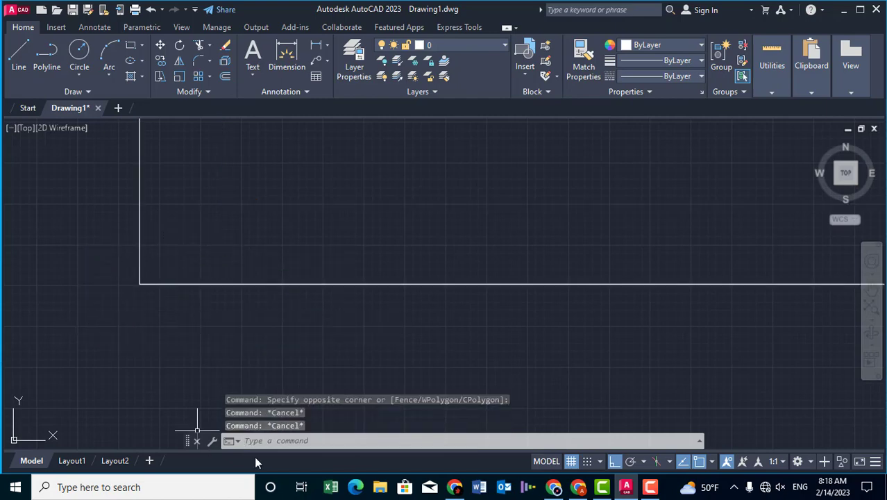
{"action": "left_click", "coordinate": [291, 438]}
{"action": "type", "text": "kj"}
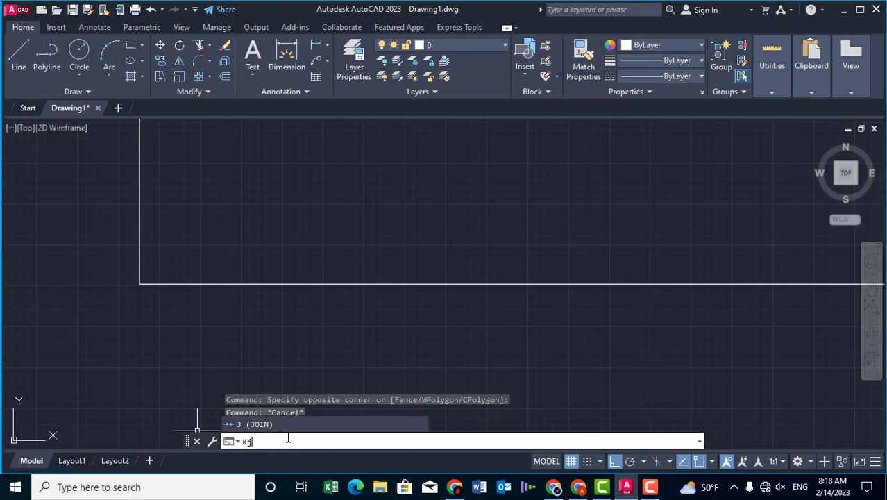
{"action": "key", "text": "Return"}
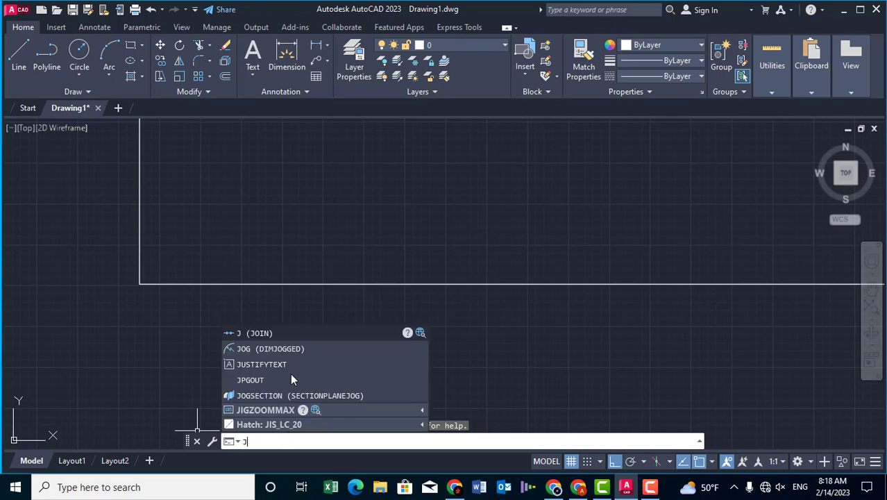
{"action": "left_click", "coordinate": [272, 336]}
{"action": "left_click", "coordinate": [193, 242]}
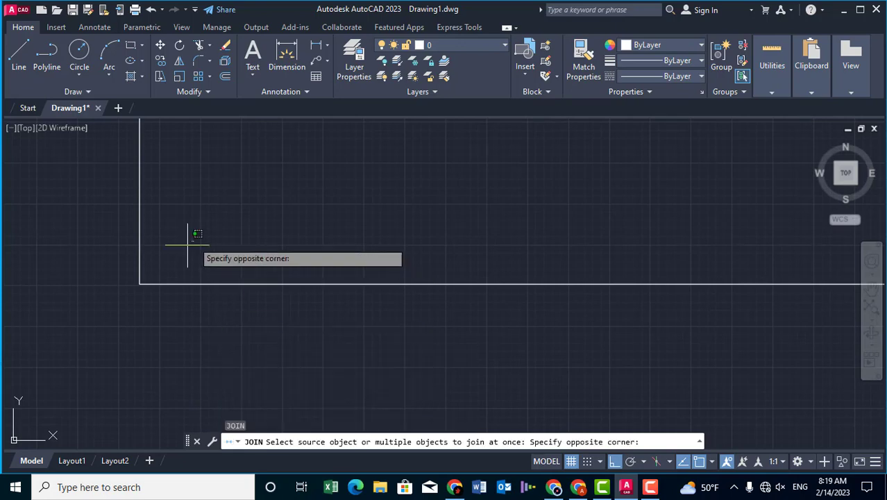
{"action": "left_click", "coordinate": [116, 319]}
{"action": "key", "text": "Return"}
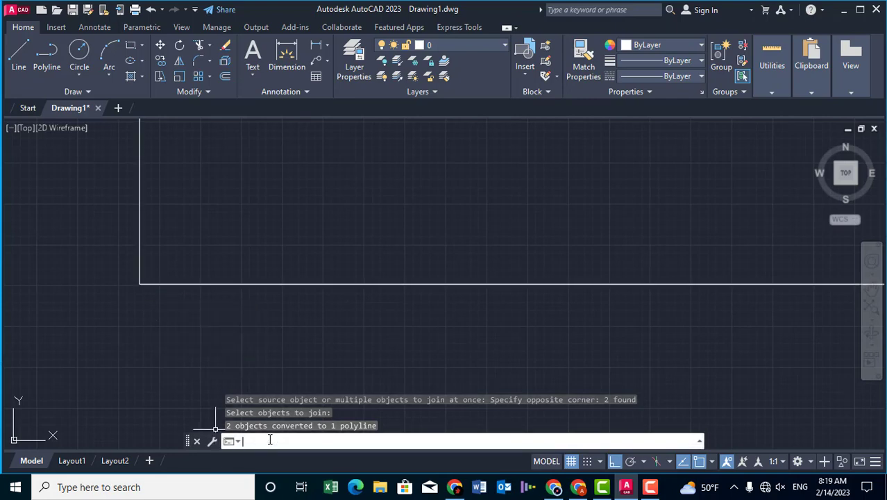
{"action": "type", "text": "xl"}
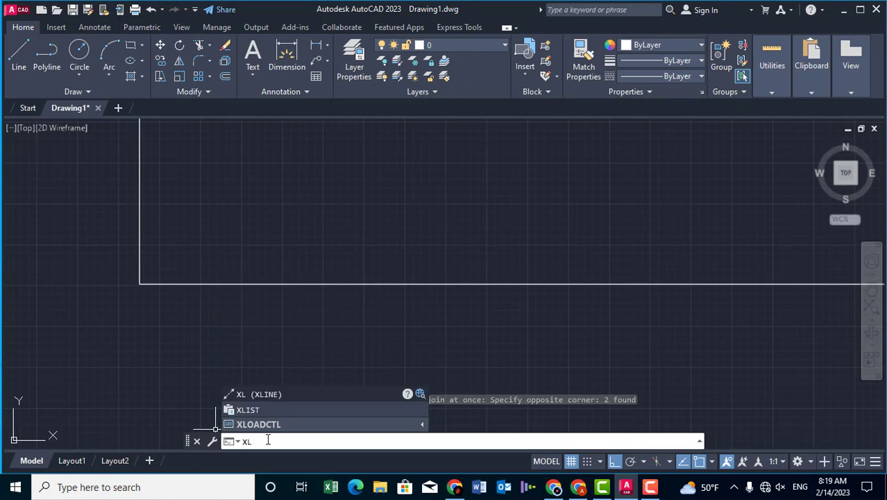
{"action": "key", "text": "Return"}
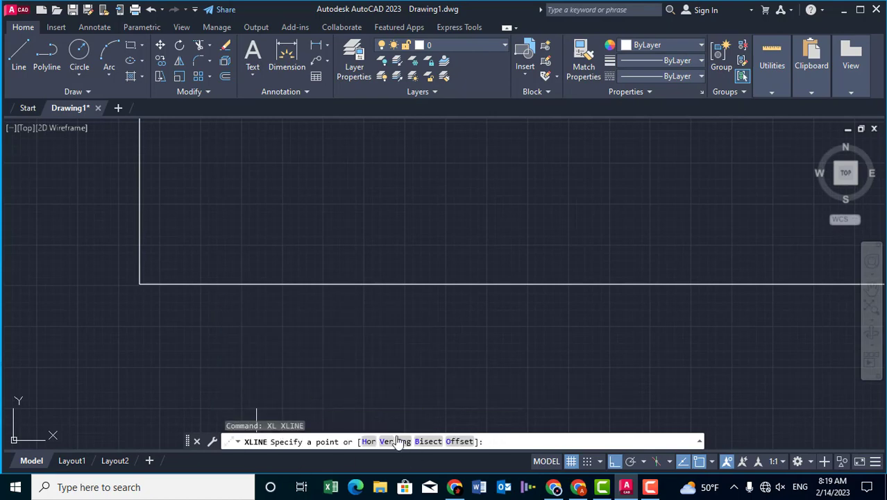
{"action": "left_click", "coordinate": [459, 441]}
{"action": "type", "text": "500"}
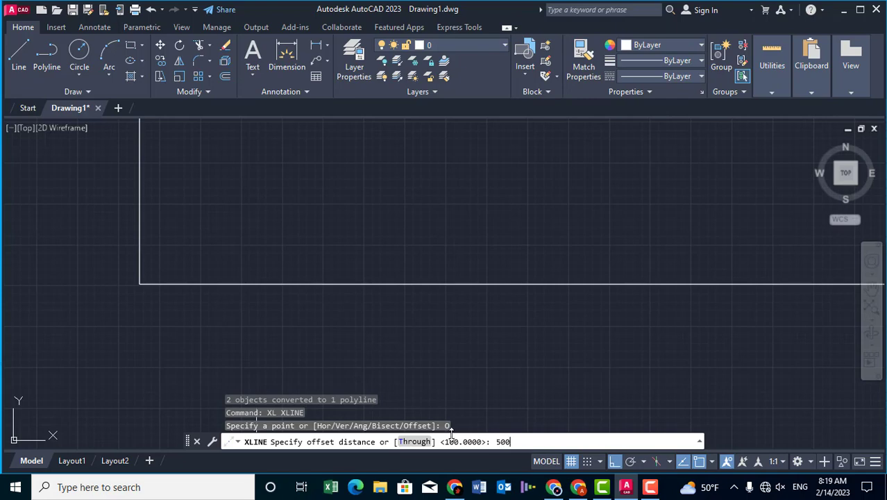
{"action": "key", "text": "Return"}
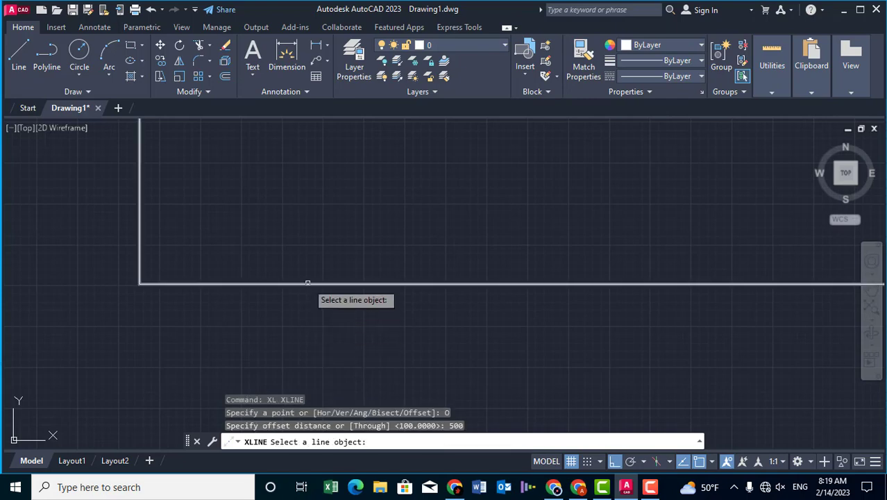
{"action": "left_click", "coordinate": [307, 283]}
{"action": "left_click", "coordinate": [321, 217]}
{"action": "scroll", "coordinate": [302, 315], "scroll_direction": "down", "scroll_amount": 4}
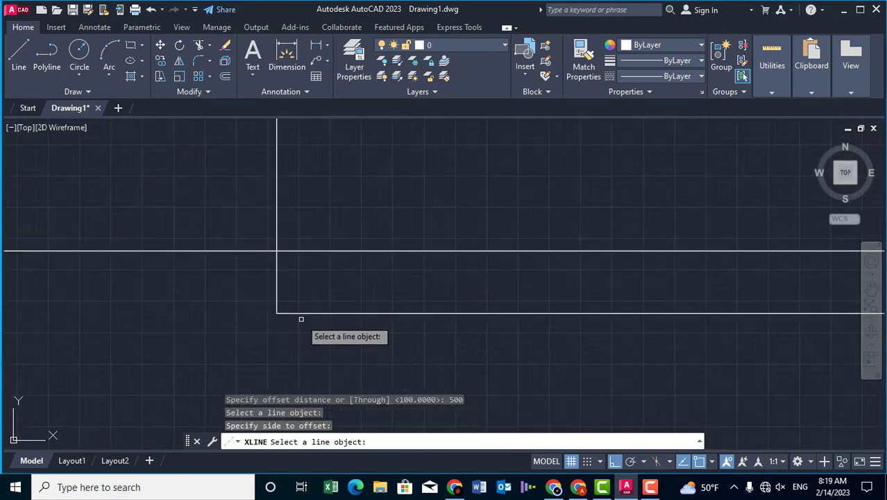
{"action": "scroll", "coordinate": [301, 317], "scroll_direction": "down", "scroll_amount": 6}
{"action": "key", "text": "Return"}
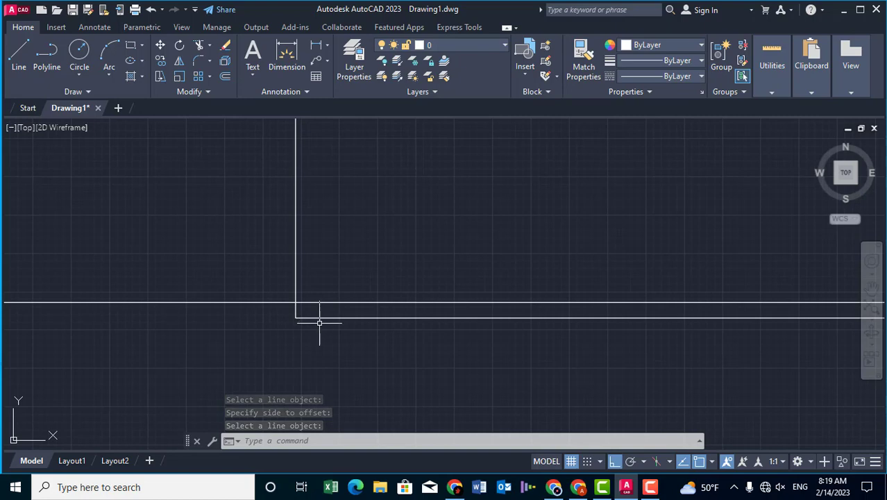
{"action": "middle_click_drag", "start_coordinate": [289, 309], "coordinate": [163, 322]}
{"action": "scroll", "coordinate": [200, 321], "scroll_direction": "down", "scroll_amount": 5}
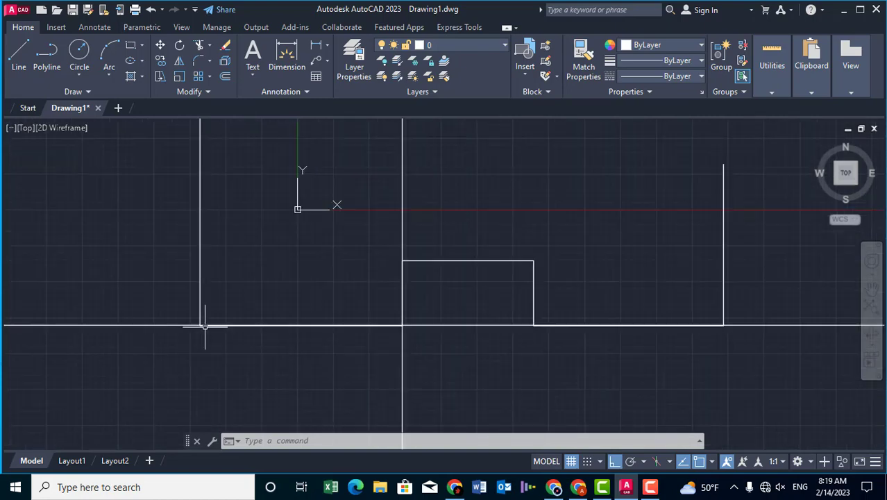
{"action": "scroll", "coordinate": [204, 326], "scroll_direction": "up", "scroll_amount": 2}
{"action": "scroll", "coordinate": [186, 332], "scroll_direction": "up", "scroll_amount": 3}
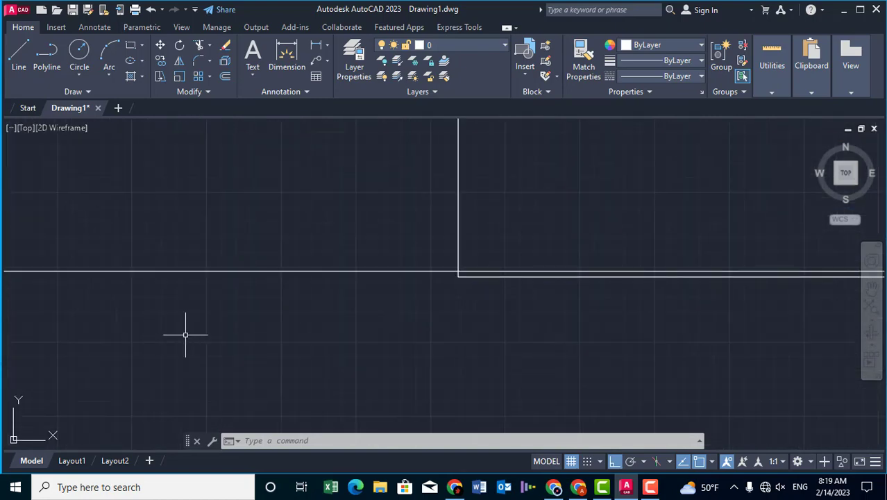
{"action": "scroll", "coordinate": [469, 287], "scroll_direction": "up", "scroll_amount": 1}
{"action": "scroll", "coordinate": [402, 276], "scroll_direction": "up", "scroll_amount": 3}
{"action": "scroll", "coordinate": [402, 276], "scroll_direction": "up", "scroll_amount": 3}
{"action": "middle_click_drag", "start_coordinate": [336, 281], "coordinate": [317, 311]}
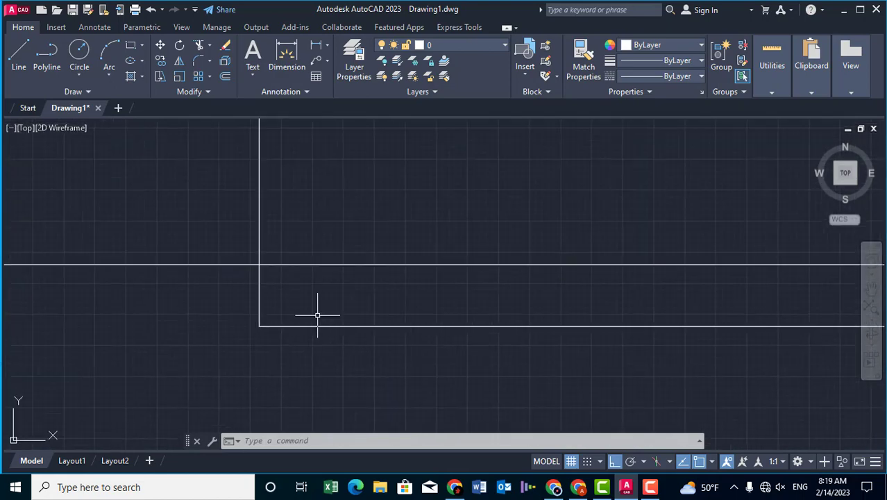
{"action": "left_click", "coordinate": [284, 265]}
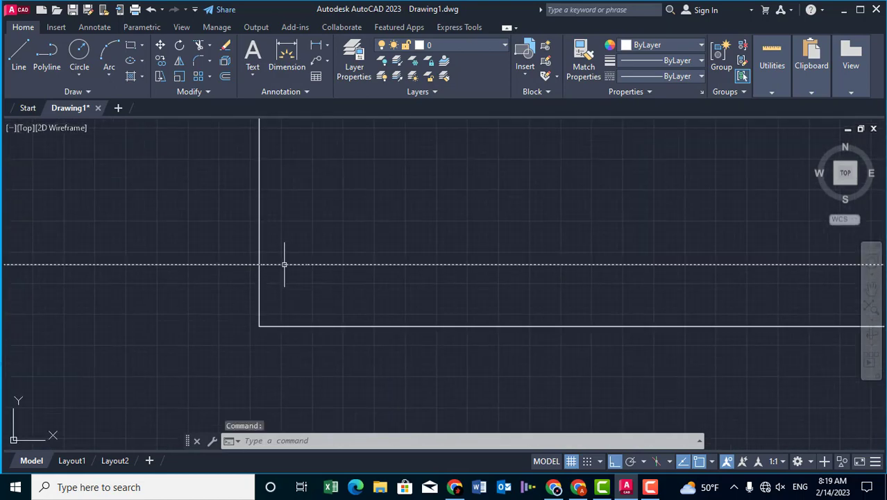
{"action": "type", "text": "e"}
{"action": "key", "text": "Return"}
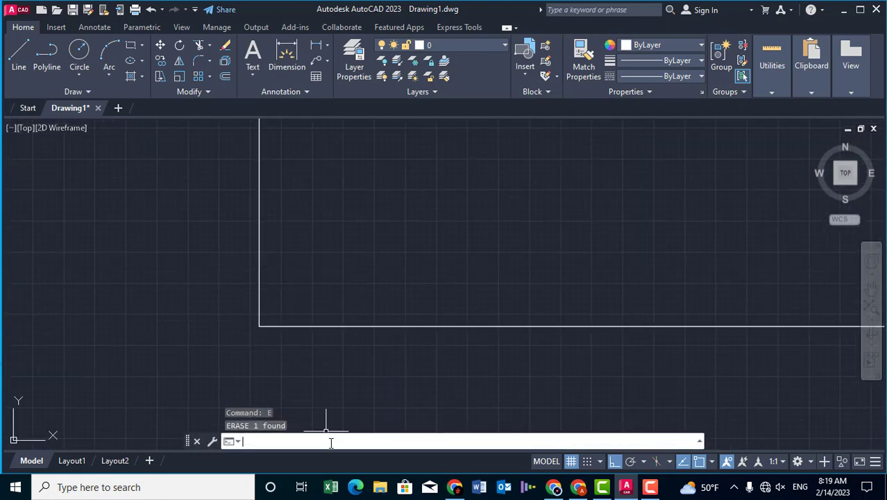
{"action": "type", "text": "O"}
- Offset the corner polyline 500 units to the inside of the corner
{"action": "key", "text": "Return"}
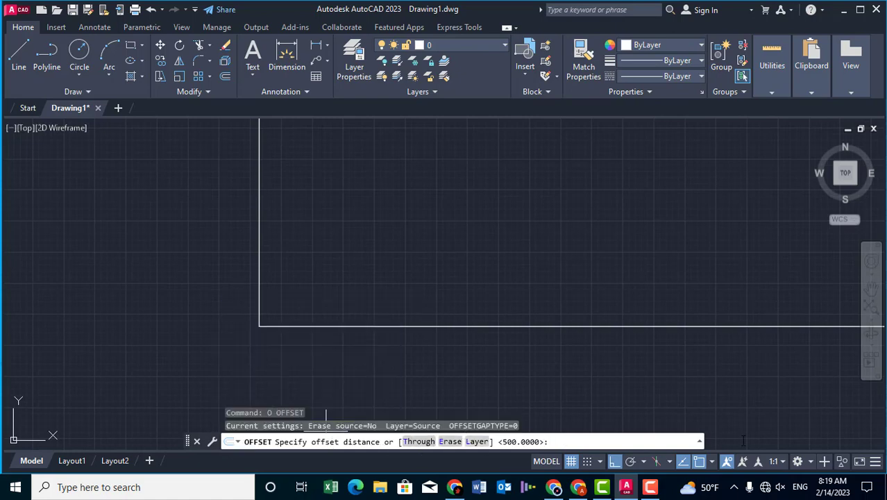
{"action": "key", "text": "Return"}
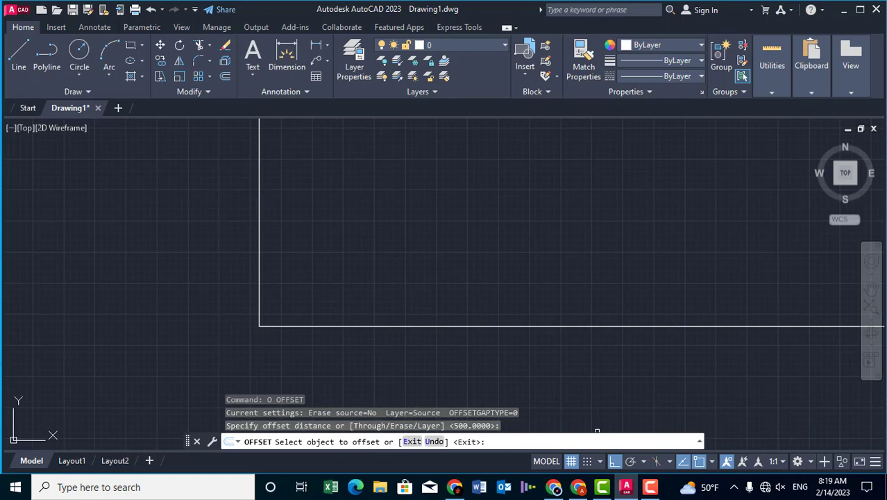
{"action": "left_click", "coordinate": [327, 326]}
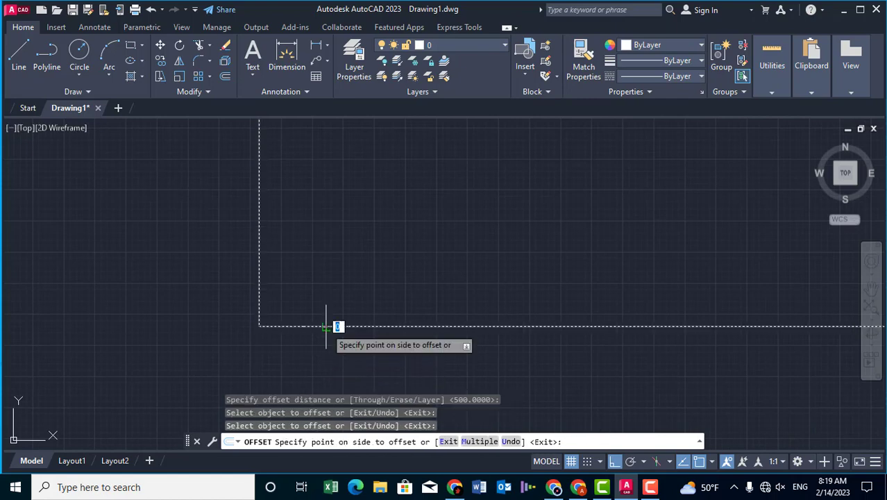
{"action": "left_click", "coordinate": [368, 279]}
{"action": "key", "text": "Return"}
- Window-select all 17 objects and erase them, leaving Drawing1 empty
{"action": "scroll", "coordinate": [361, 295], "scroll_direction": "down", "scroll_amount": 5}
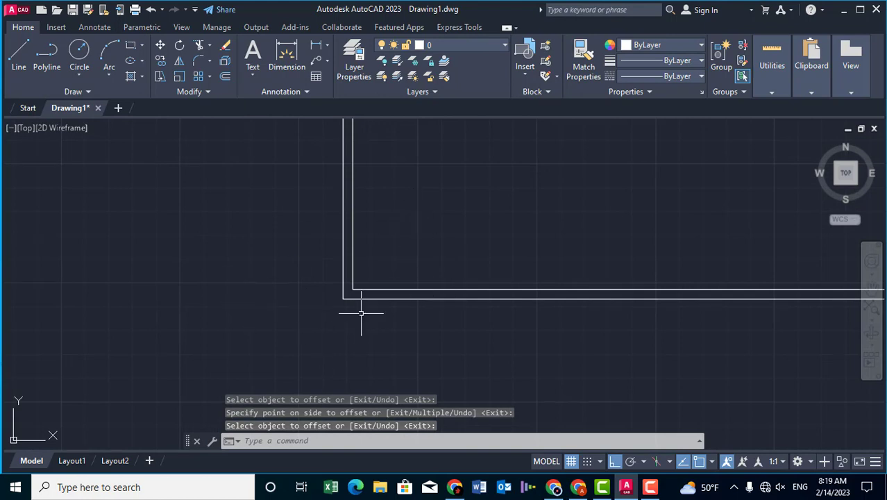
{"action": "scroll", "coordinate": [308, 278], "scroll_direction": "down", "scroll_amount": 3}
{"action": "scroll", "coordinate": [309, 278], "scroll_direction": "down", "scroll_amount": 3}
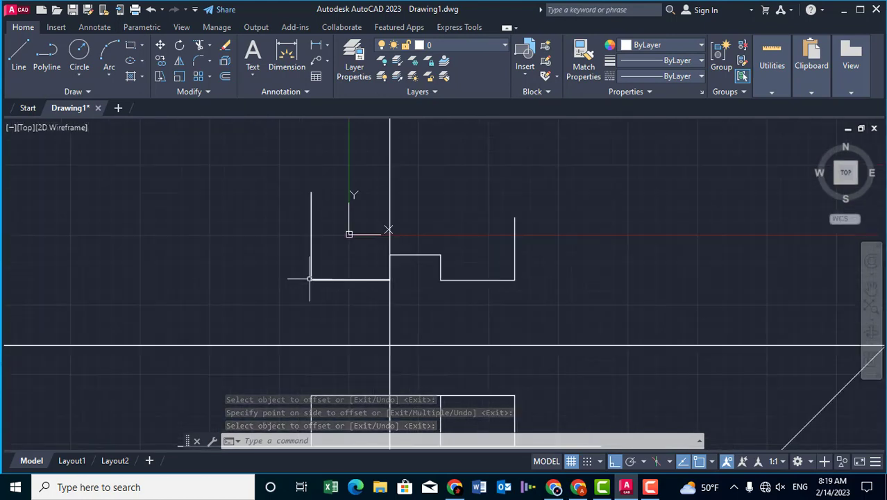
{"action": "middle_click_drag", "start_coordinate": [377, 320], "coordinate": [358, 244]}
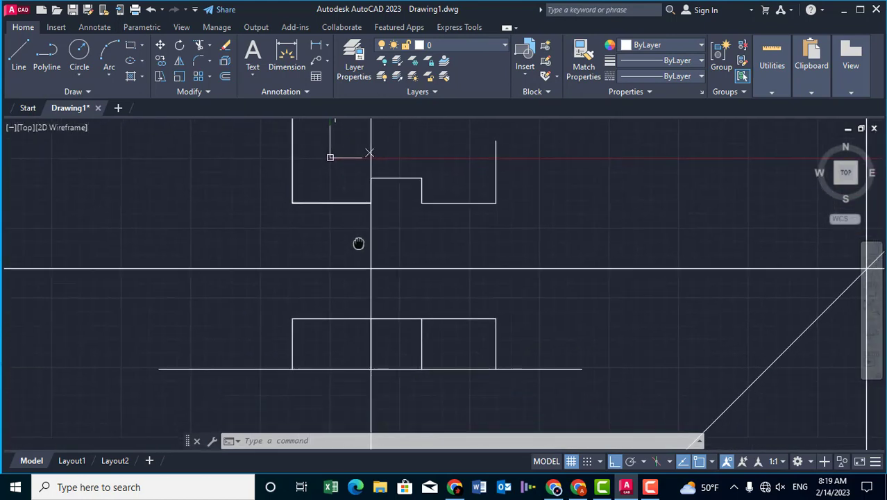
{"action": "scroll", "coordinate": [363, 245], "scroll_direction": "down", "scroll_amount": 5}
{"action": "scroll", "coordinate": [363, 247], "scroll_direction": "up", "scroll_amount": 2}
{"action": "left_click", "coordinate": [760, 210]}
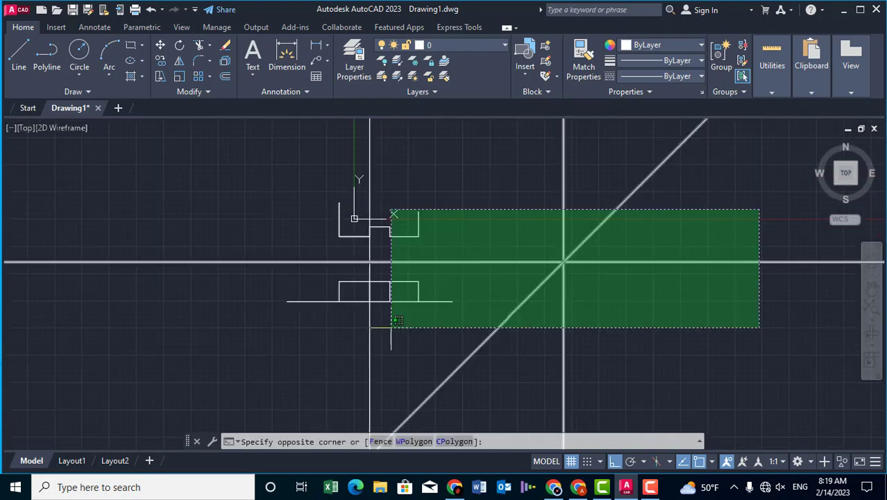
{"action": "left_click", "coordinate": [397, 320]}
{"action": "type", "text": "e"}
{"action": "key", "text": "Return"}
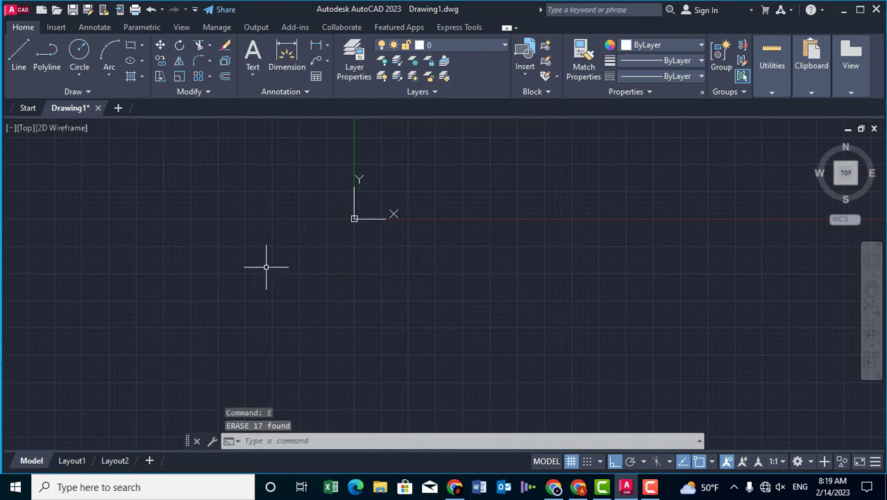
{"action": "scroll", "coordinate": [352, 264], "scroll_direction": "up", "scroll_amount": 2}
{"action": "middle_click_drag", "start_coordinate": [455, 230], "coordinate": [350, 276]}
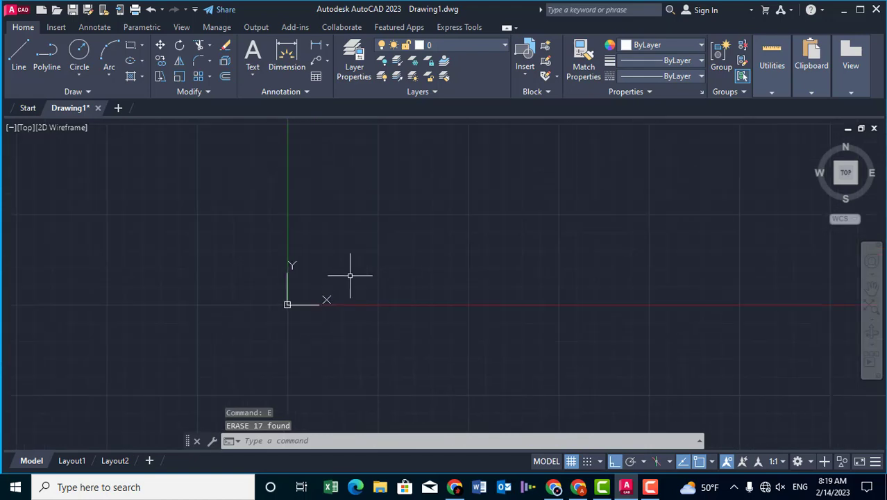
{"action": "scroll", "coordinate": [350, 275], "scroll_direction": "up", "scroll_amount": 4}
- Draw a control-vertex spline through nine points and close it into a kidney-shaped loop
{"action": "left_click", "coordinate": [87, 96]}
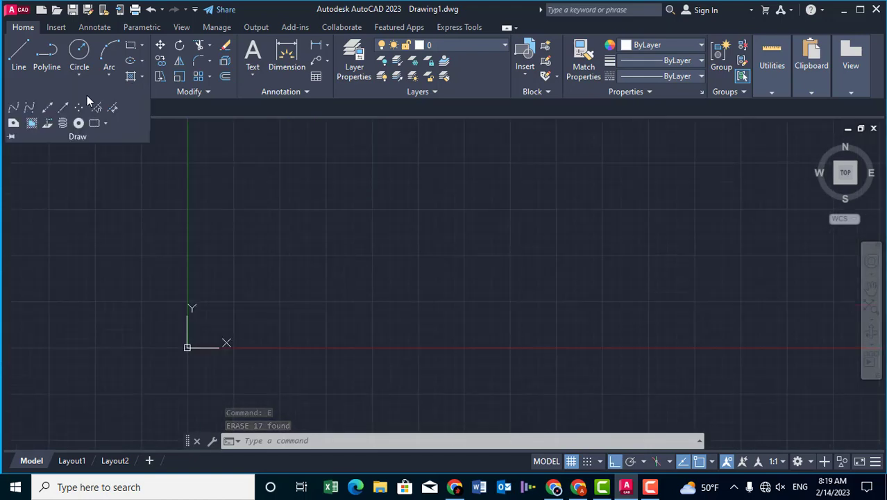
{"action": "left_click", "coordinate": [31, 109]}
{"action": "left_click", "coordinate": [332, 254]}
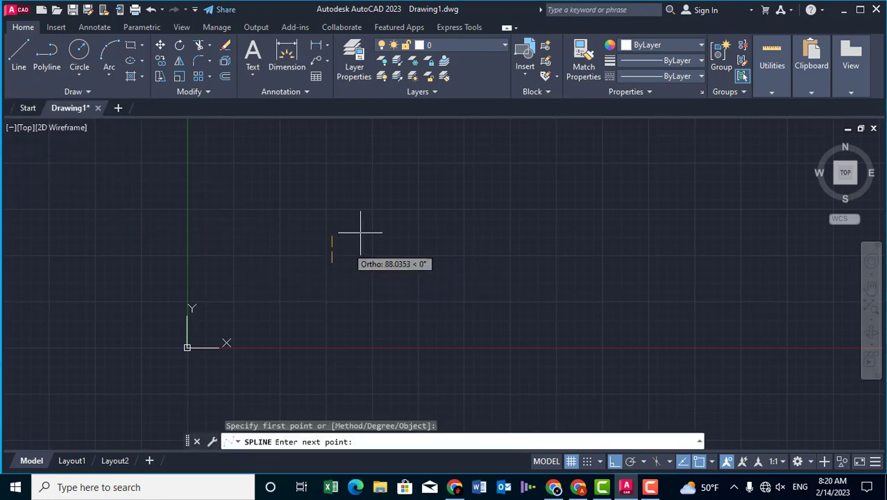
{"action": "left_click", "coordinate": [365, 201]}
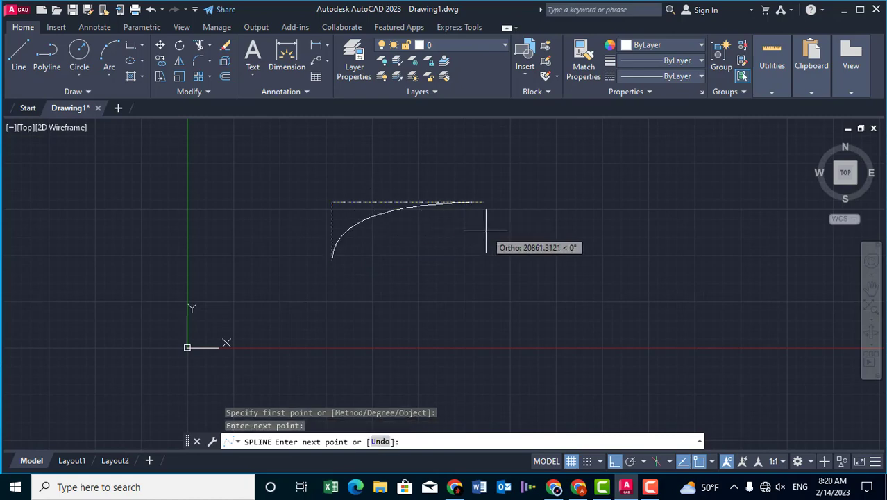
{"action": "left_click", "coordinate": [486, 229]}
{"action": "left_click", "coordinate": [487, 321]}
{"action": "left_click", "coordinate": [627, 321]}
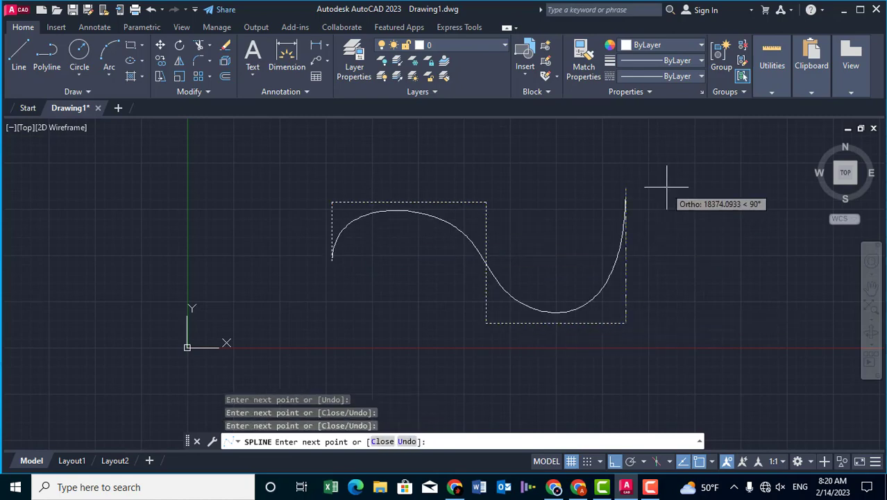
{"action": "left_click", "coordinate": [666, 186]}
{"action": "left_click", "coordinate": [774, 187]}
{"action": "left_click", "coordinate": [774, 408]}
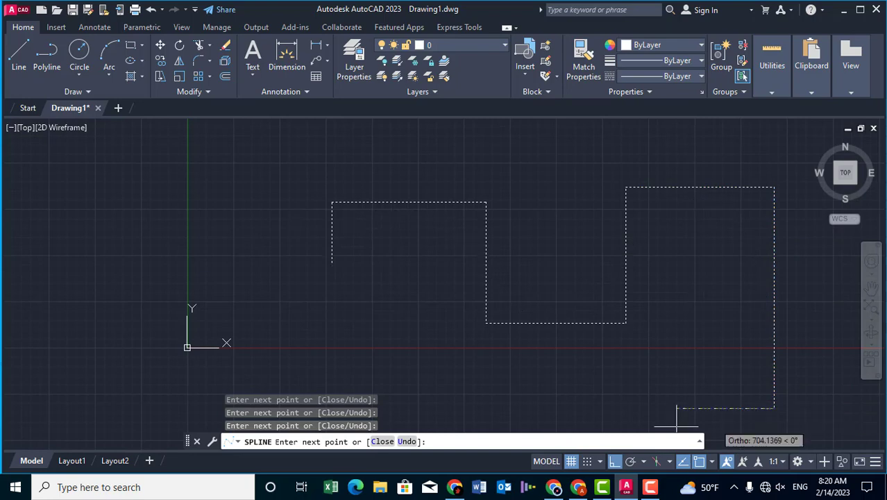
{"action": "left_click", "coordinate": [569, 408]}
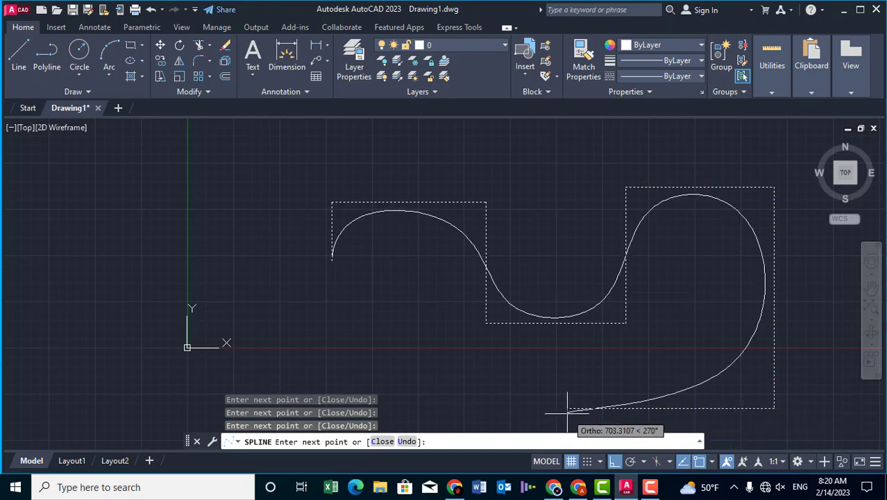
{"action": "left_click", "coordinate": [378, 443]}
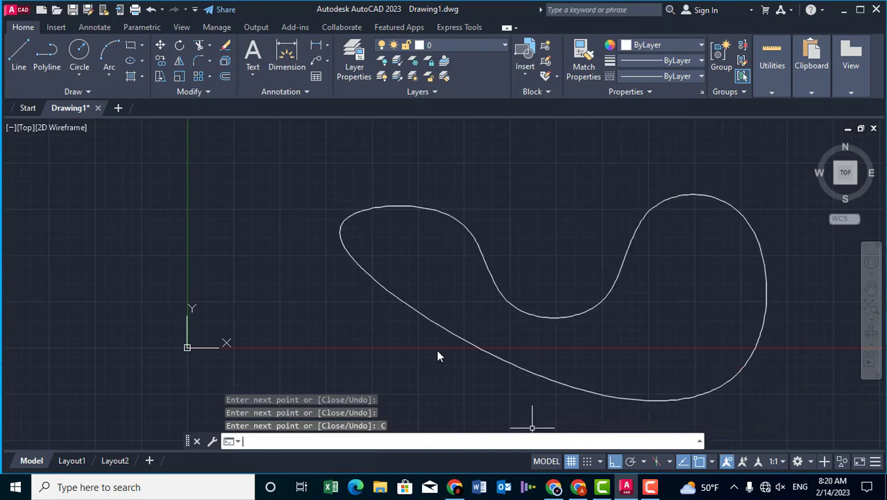
{"action": "middle_click_drag", "start_coordinate": [390, 297], "coordinate": [295, 264]}
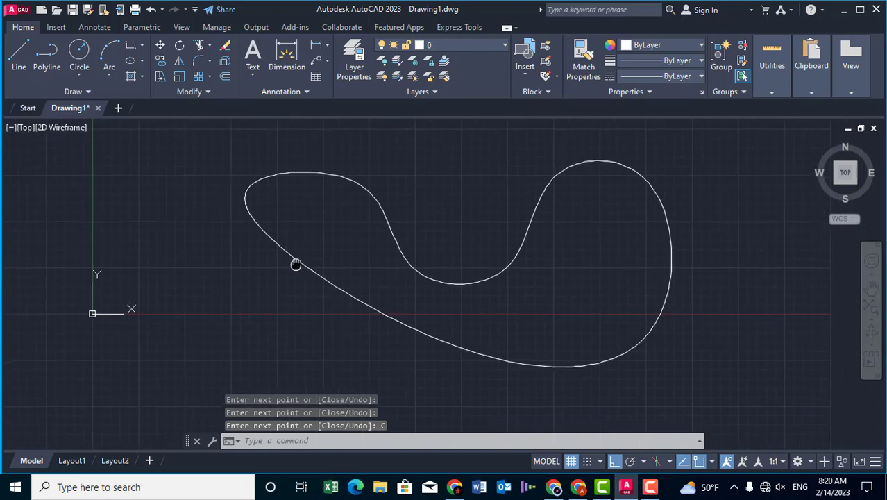
- Select the closed spline, stretch two control vertices and add a new vertex in the notch
{"action": "left_click", "coordinate": [325, 174]}
{"action": "middle_click_drag", "start_coordinate": [430, 207], "coordinate": [335, 228]}
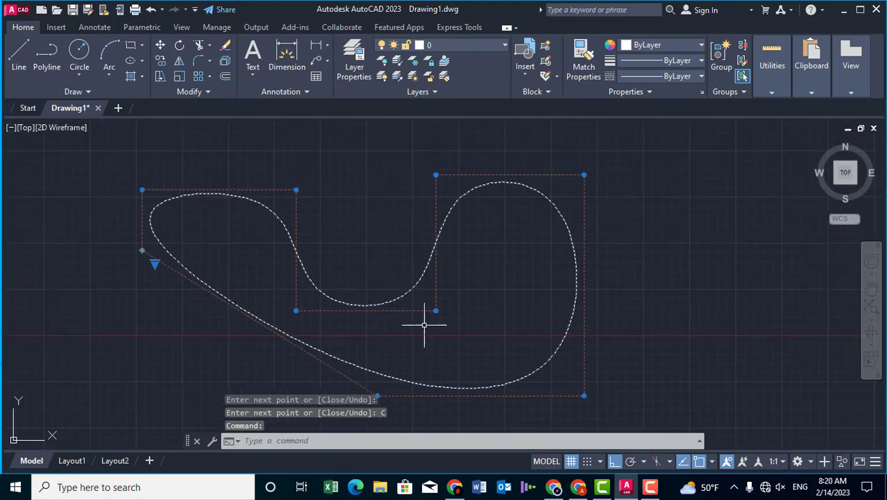
{"action": "left_click", "coordinate": [436, 175]}
{"action": "left_click", "coordinate": [387, 174]}
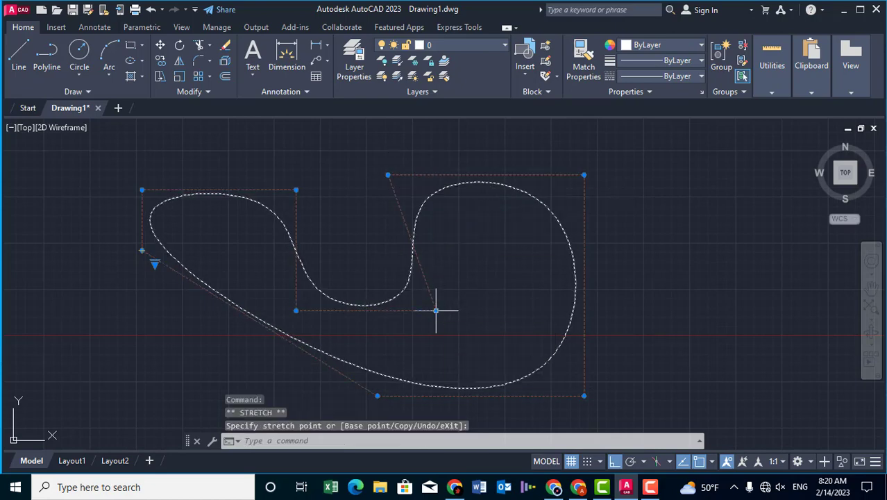
{"action": "left_click", "coordinate": [474, 336]}
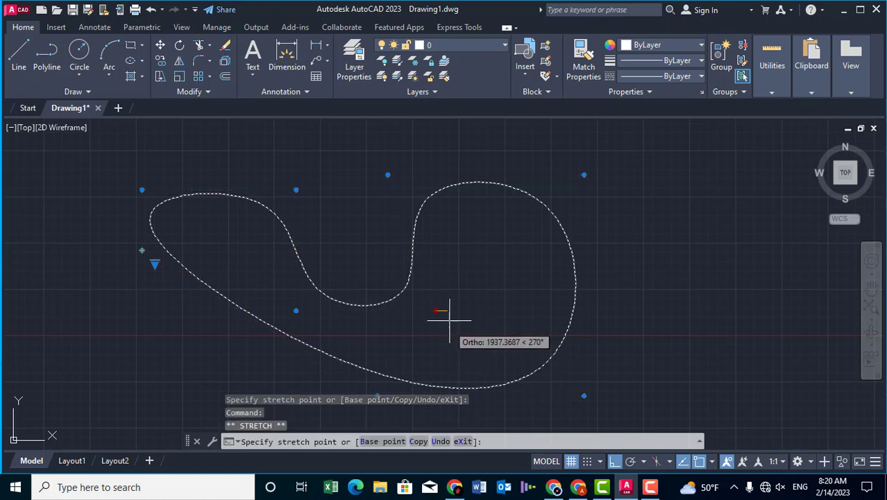
{"action": "left_click", "coordinate": [452, 283]}
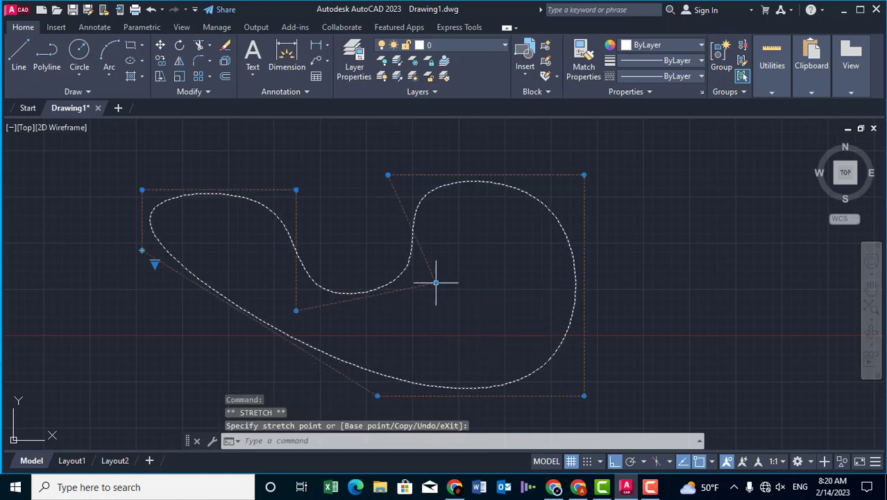
{"action": "mouse_move", "coordinate": [436, 283]}
{"action": "left_click", "coordinate": [479, 320]}
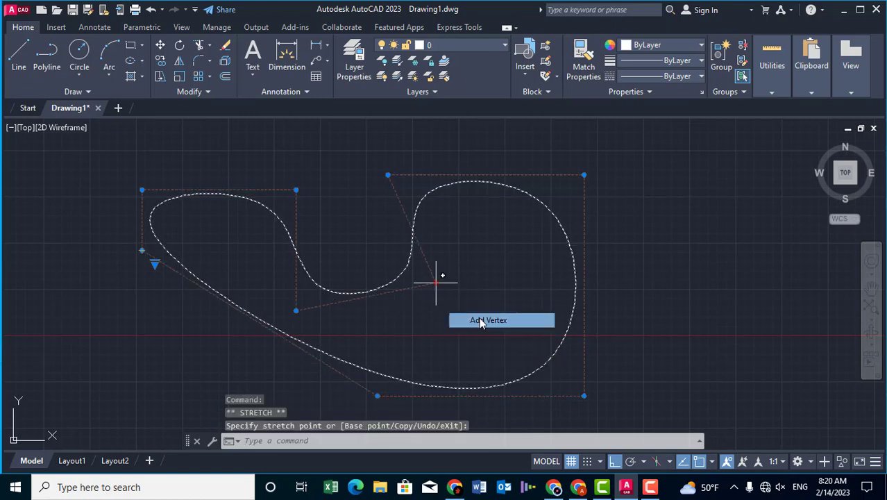
{"action": "left_click", "coordinate": [361, 282]}
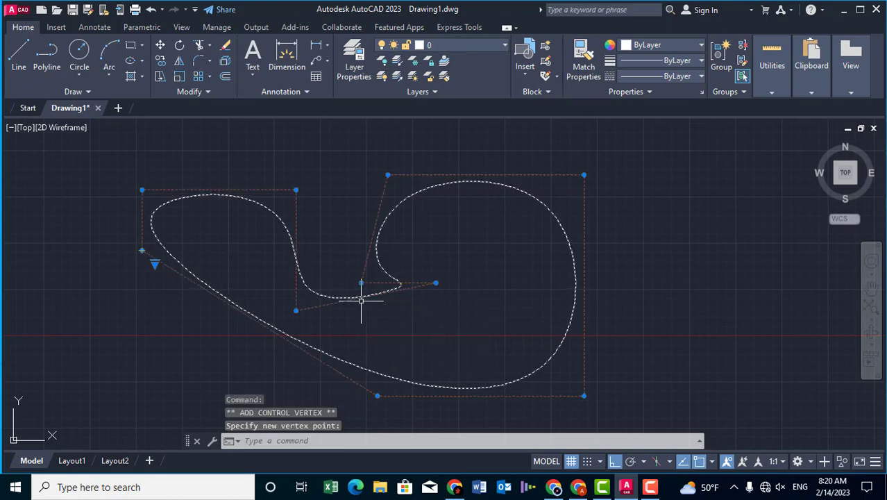
- Move the inner vertices to deepen the notch, refine and remove vertices, then deselect
{"action": "left_click", "coordinate": [435, 283]}
{"action": "left_click", "coordinate": [393, 316]}
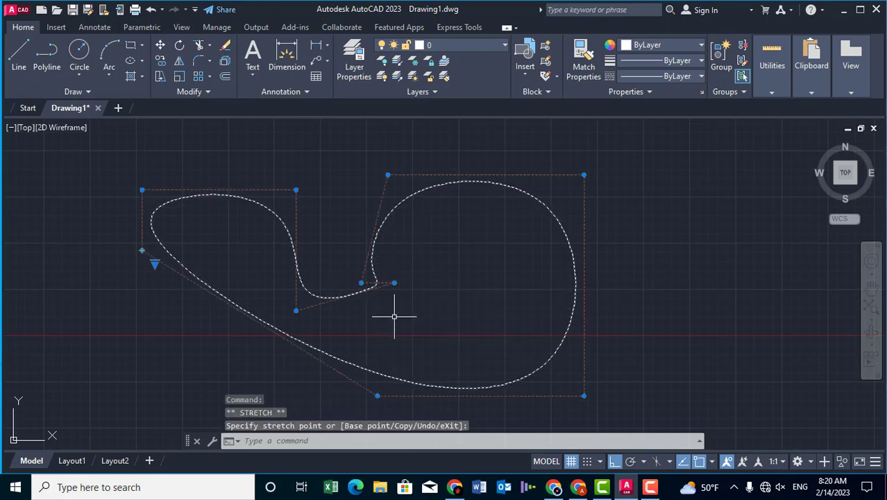
{"action": "left_click", "coordinate": [361, 282]}
{"action": "left_click", "coordinate": [361, 236]}
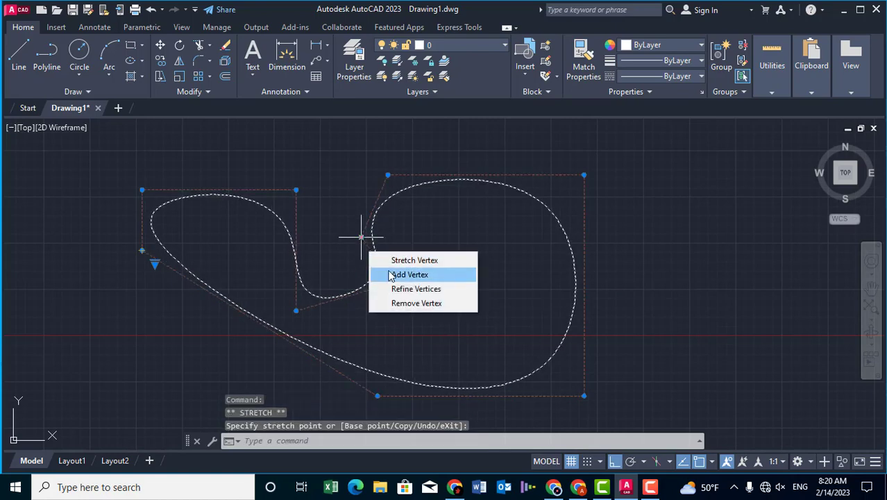
{"action": "left_click", "coordinate": [410, 294]}
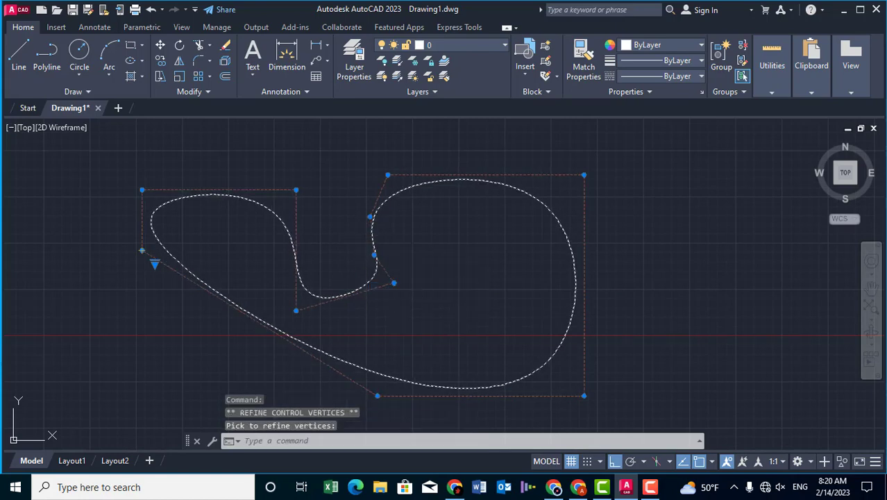
{"action": "left_click", "coordinate": [370, 216]}
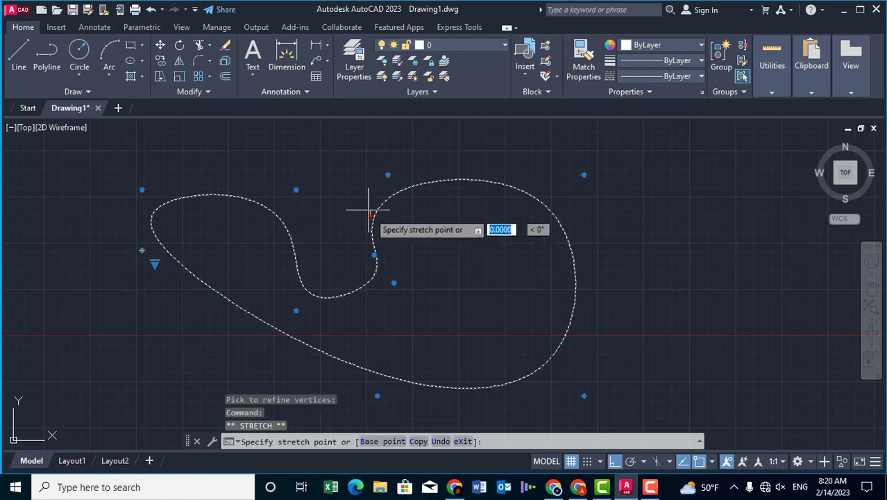
{"action": "left_click", "coordinate": [394, 283]}
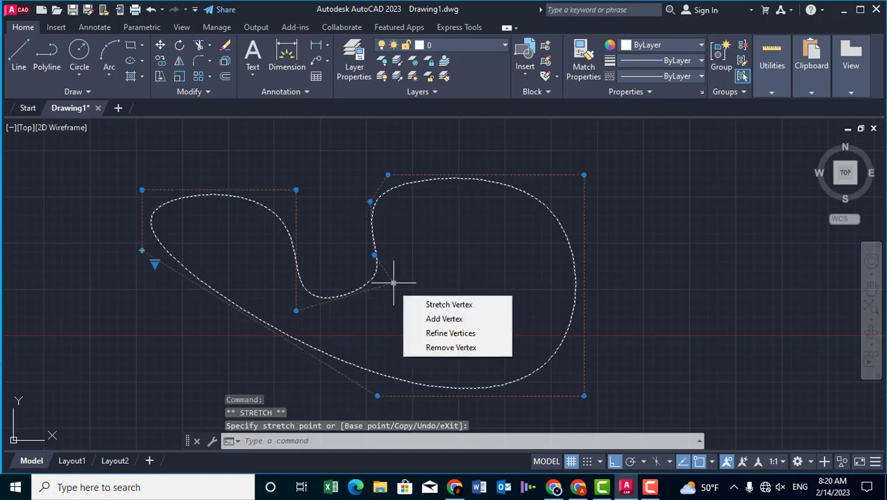
{"action": "left_click", "coordinate": [433, 347]}
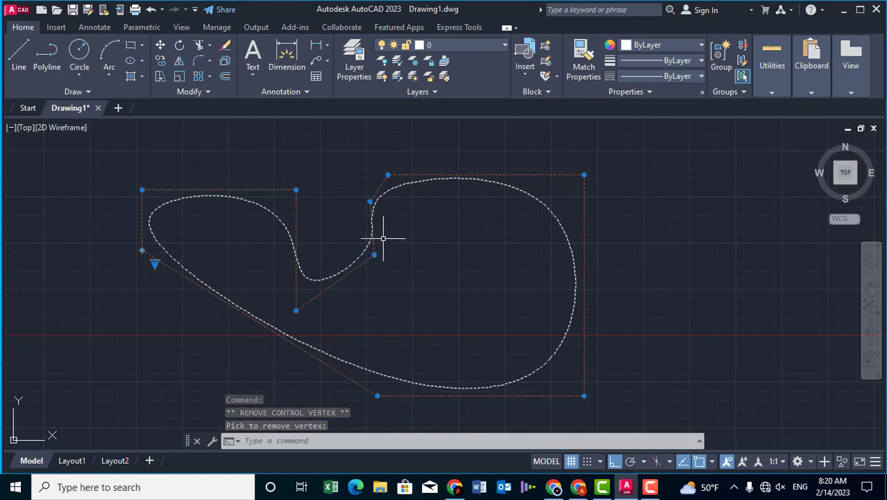
{"action": "key", "text": "Escape"}
- Draw a closed fit-point spline right of the first blob and start moving its upper fit point
{"action": "scroll", "coordinate": [313, 250], "scroll_direction": "down", "scroll_amount": 2}
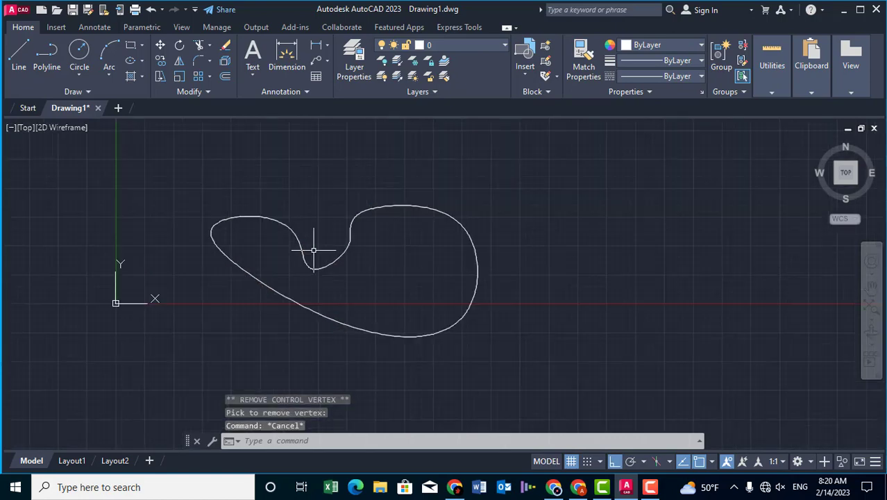
{"action": "middle_click_drag", "start_coordinate": [307, 247], "coordinate": [313, 263]}
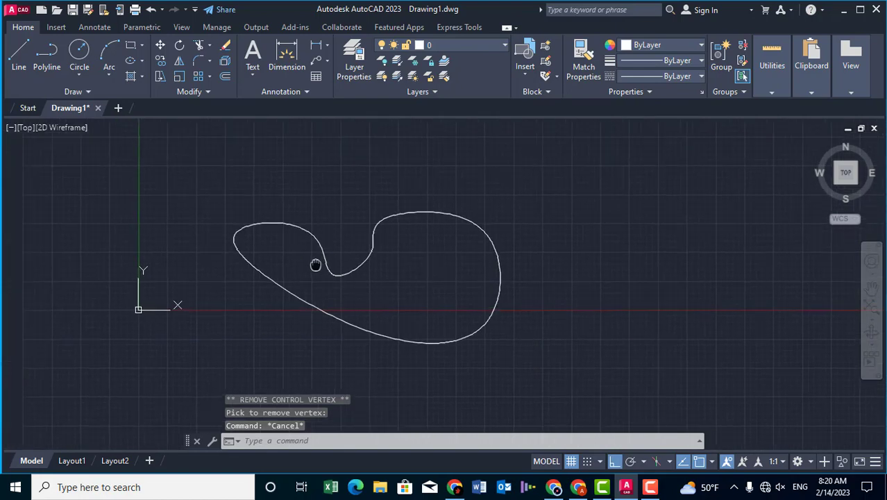
{"action": "left_click", "coordinate": [72, 90]}
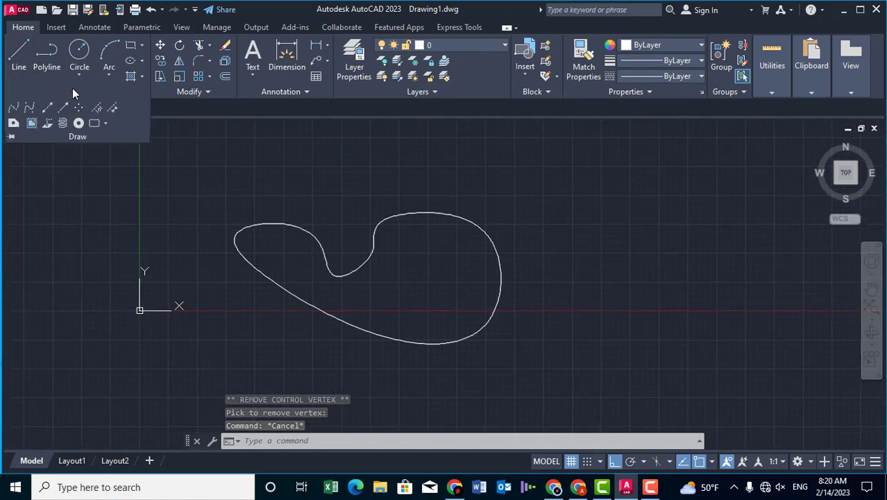
{"action": "left_click", "coordinate": [14, 109]}
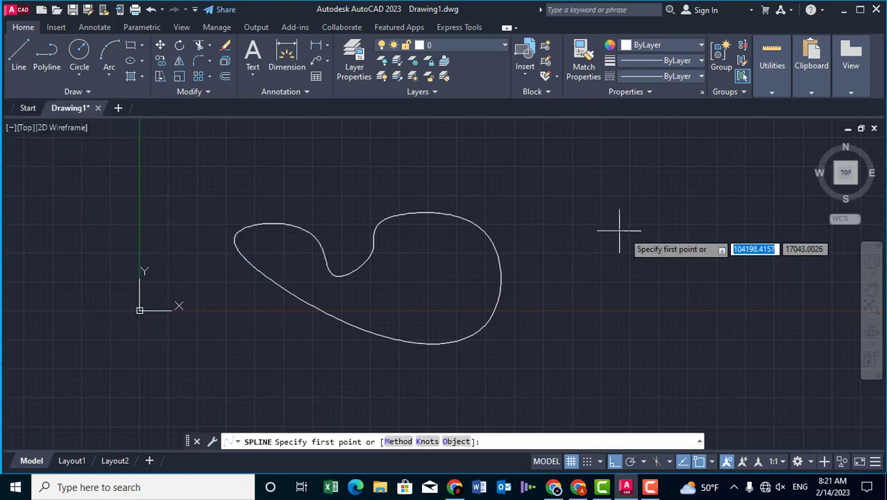
{"action": "middle_click_drag", "start_coordinate": [546, 232], "coordinate": [378, 233]}
{"action": "left_click", "coordinate": [416, 220]}
{"action": "left_click", "coordinate": [469, 221]}
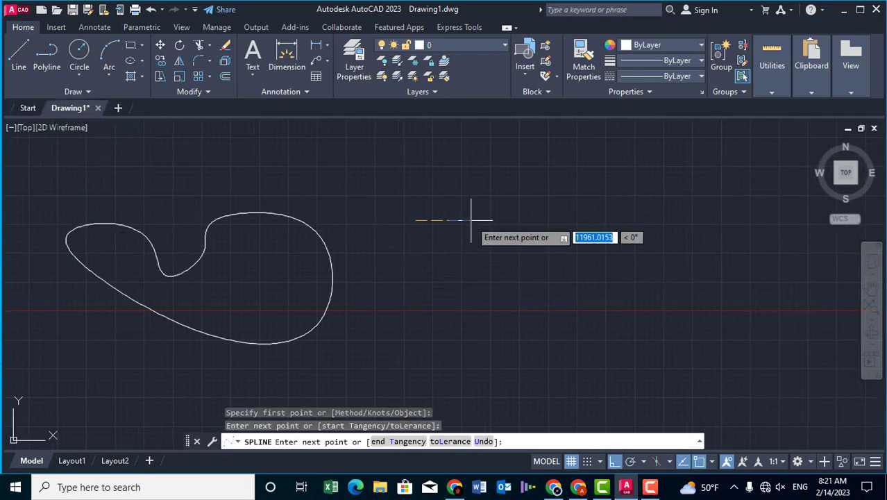
{"action": "left_click", "coordinate": [549, 281]}
{"action": "left_click", "coordinate": [597, 313]}
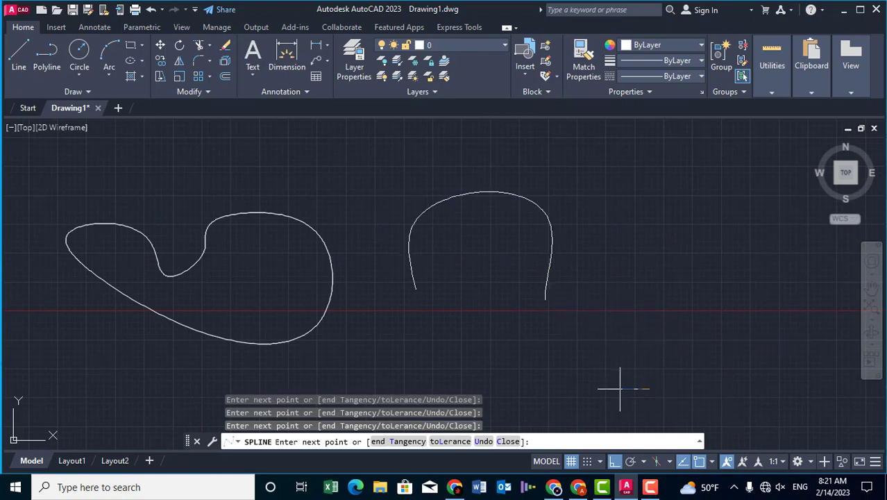
{"action": "left_click", "coordinate": [510, 442]}
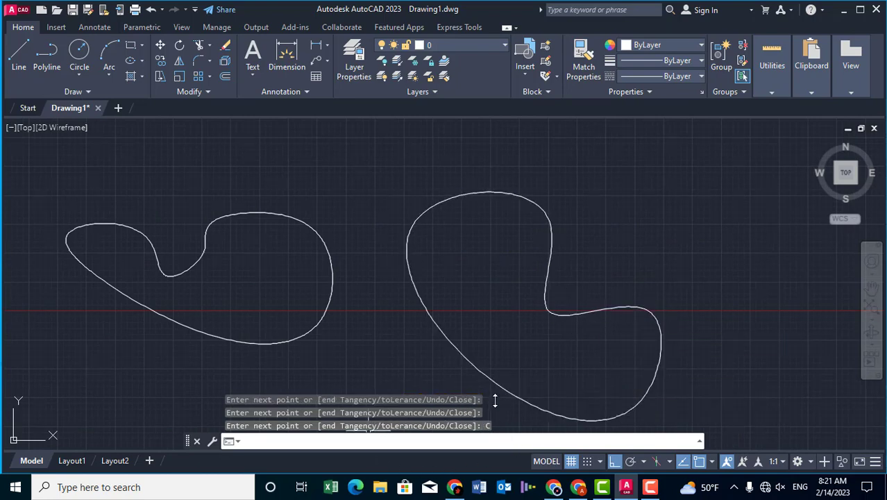
{"action": "left_click", "coordinate": [461, 196]}
{"action": "left_click", "coordinate": [549, 220]}
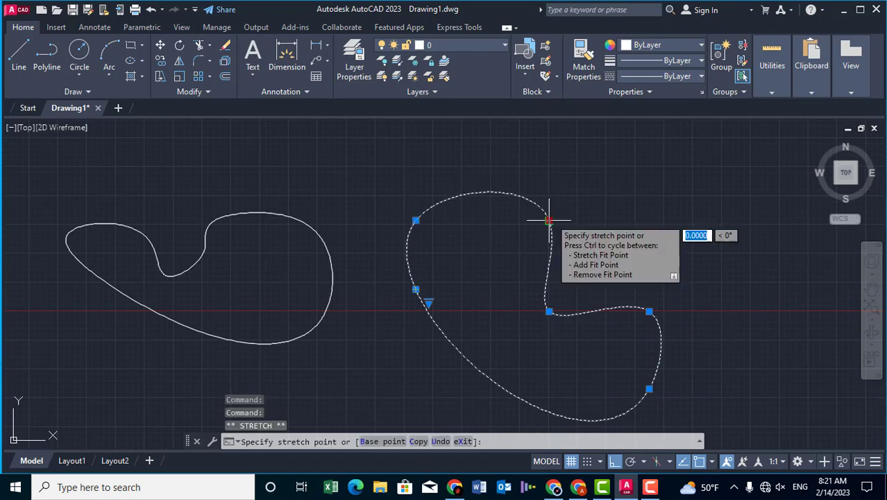
- Move the upper fit point left to narrow the blob's top, then zoom out to show both blobs
{"action": "left_click", "coordinate": [415, 220]}
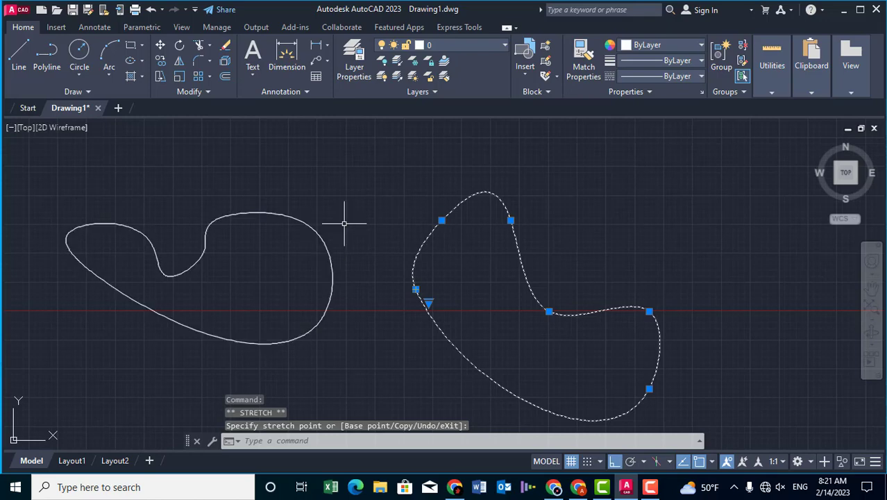
{"action": "middle_click_drag", "start_coordinate": [347, 223], "coordinate": [411, 205]}
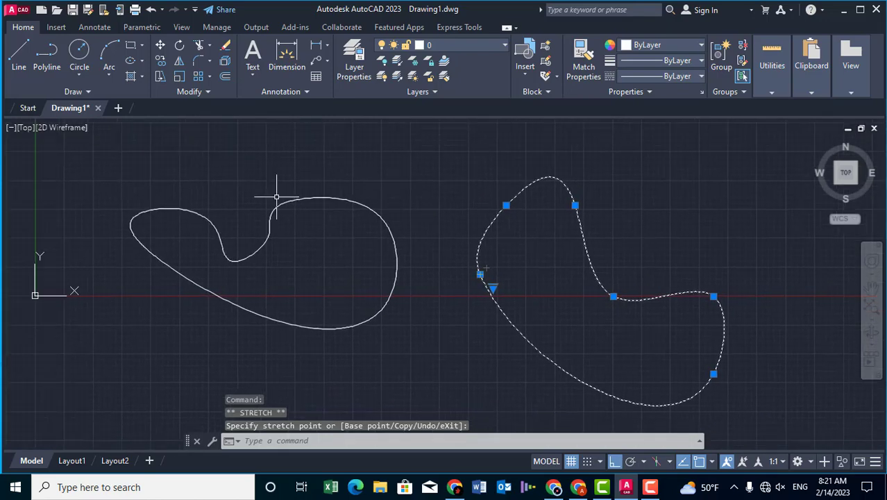
{"action": "key", "text": "Escape"}
{"action": "middle_click_drag", "start_coordinate": [511, 277], "coordinate": [481, 239]}
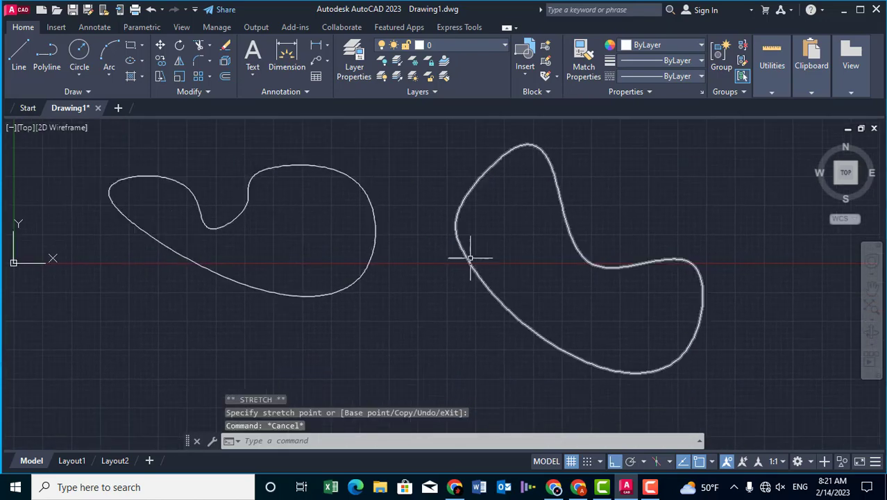
{"action": "scroll", "coordinate": [426, 246], "scroll_direction": "down", "scroll_amount": 4}
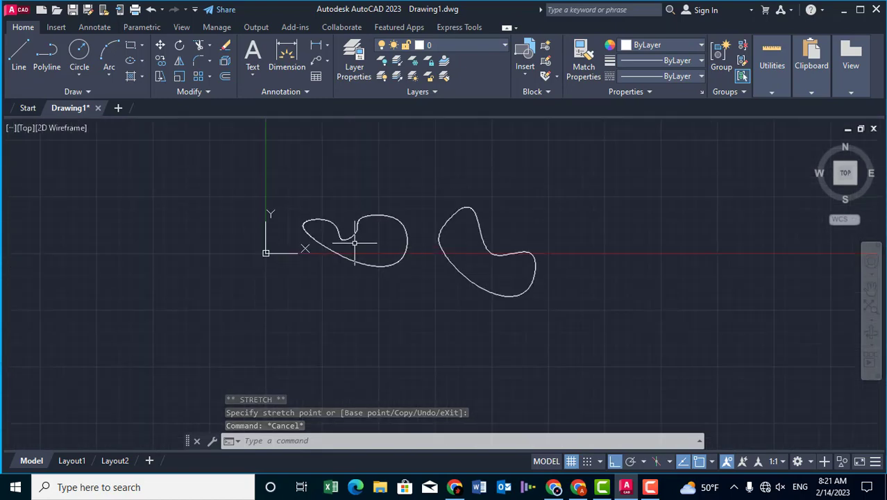
- Draw a tall rectangular revision cloud to the left of the two spline blobs
{"action": "left_click", "coordinate": [81, 90]}
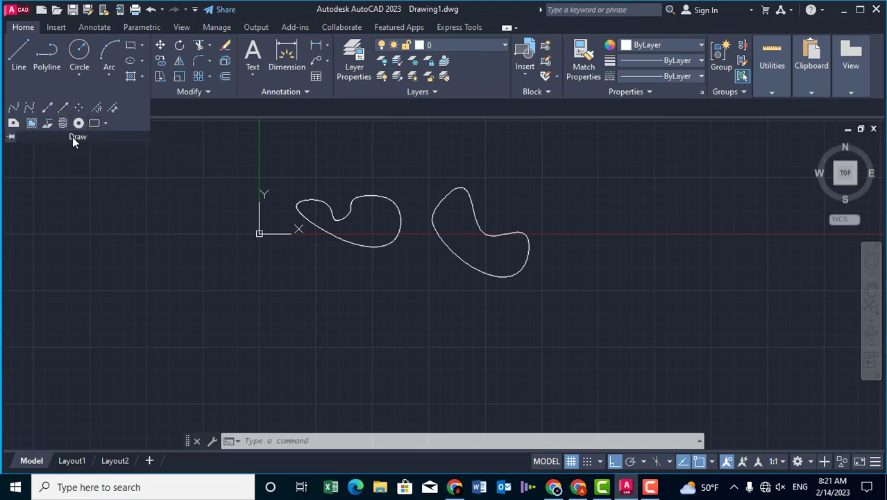
{"action": "left_click", "coordinate": [105, 123]}
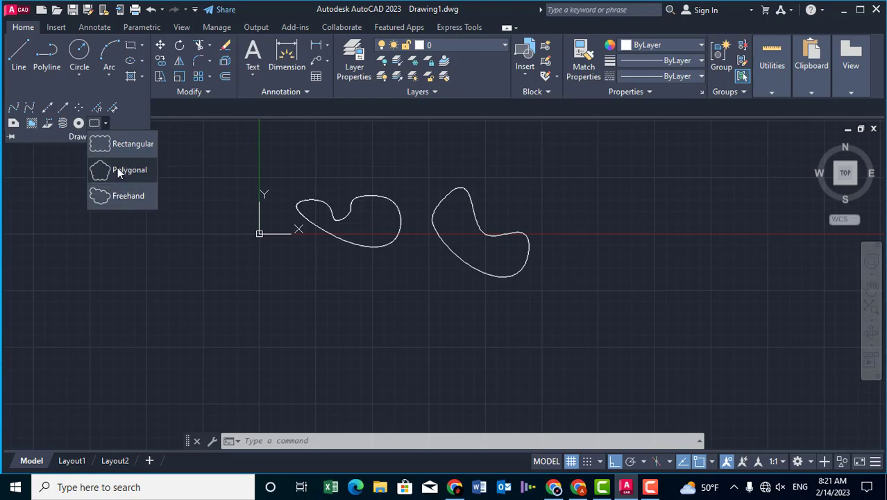
{"action": "left_click", "coordinate": [121, 143]}
{"action": "left_click", "coordinate": [122, 284]}
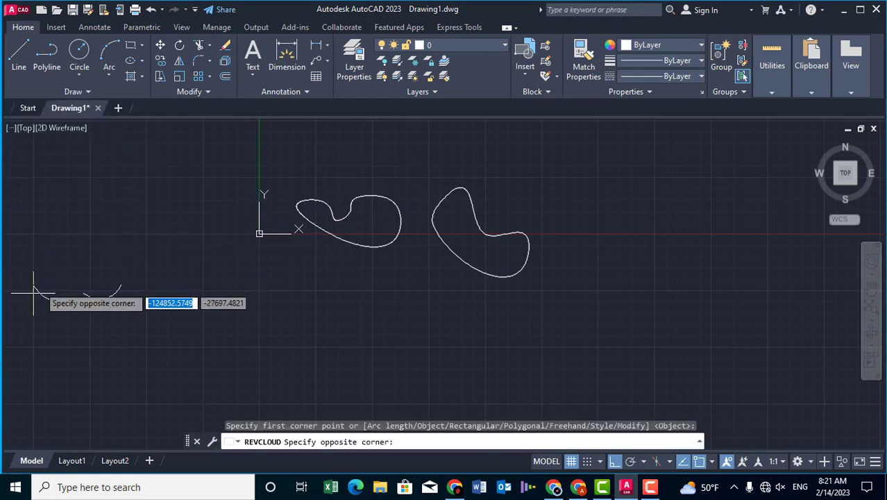
{"action": "left_click", "coordinate": [32, 381]}
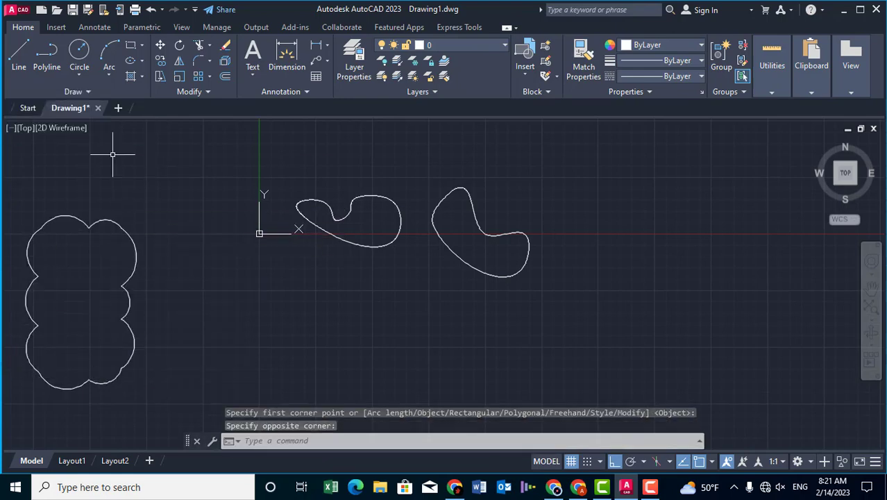
- Draw an eight-vertex polygonal revision cloud below the spline blobs
{"action": "left_click", "coordinate": [92, 91]}
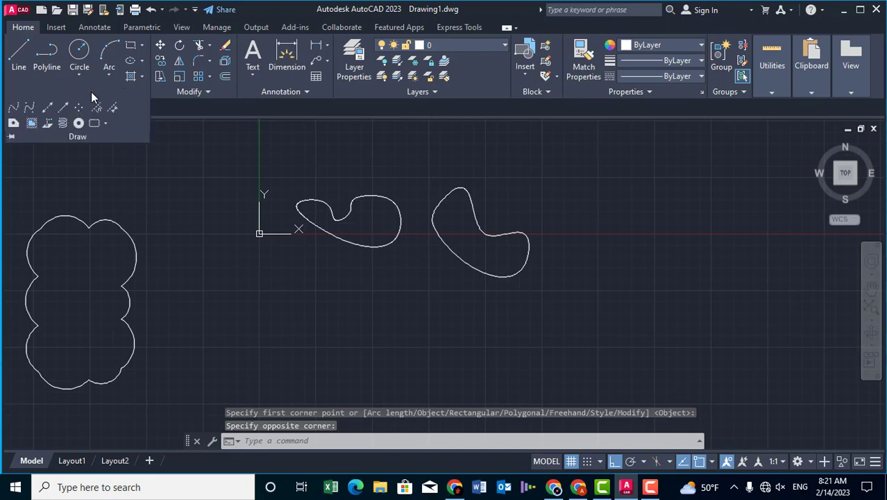
{"action": "left_click", "coordinate": [104, 125]}
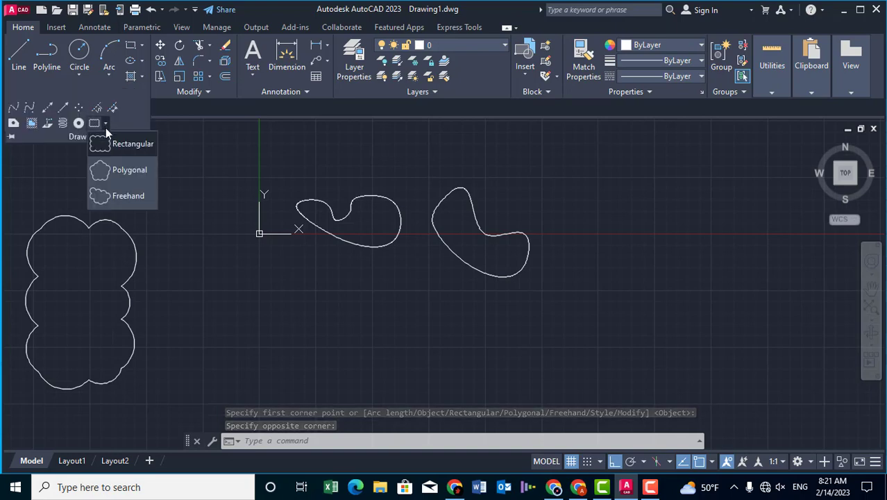
{"action": "left_click", "coordinate": [128, 174]}
{"action": "left_click", "coordinate": [273, 320]}
{"action": "left_click", "coordinate": [198, 404]}
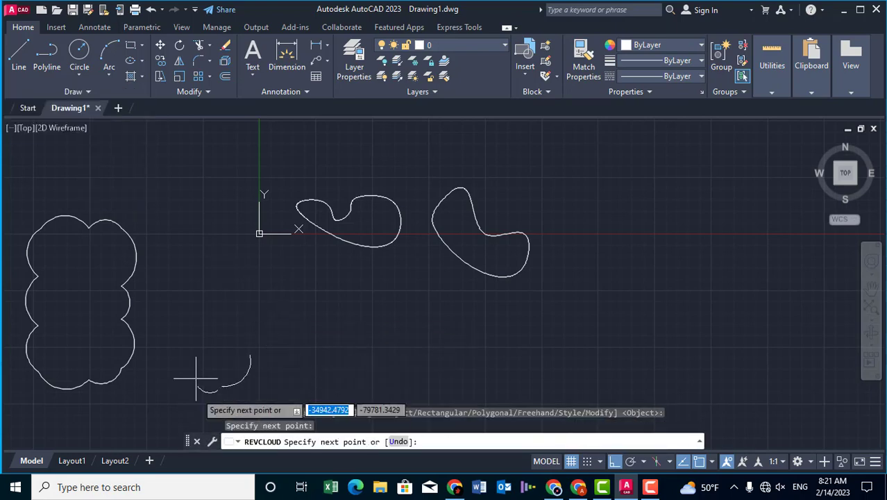
{"action": "left_click", "coordinate": [161, 306]}
{"action": "left_click", "coordinate": [190, 237]}
{"action": "left_click", "coordinate": [241, 243]}
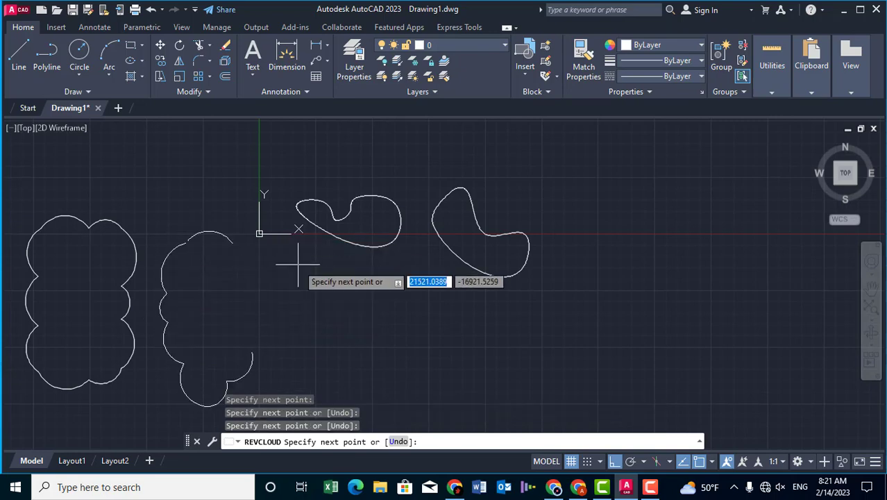
{"action": "left_click", "coordinate": [312, 340]}
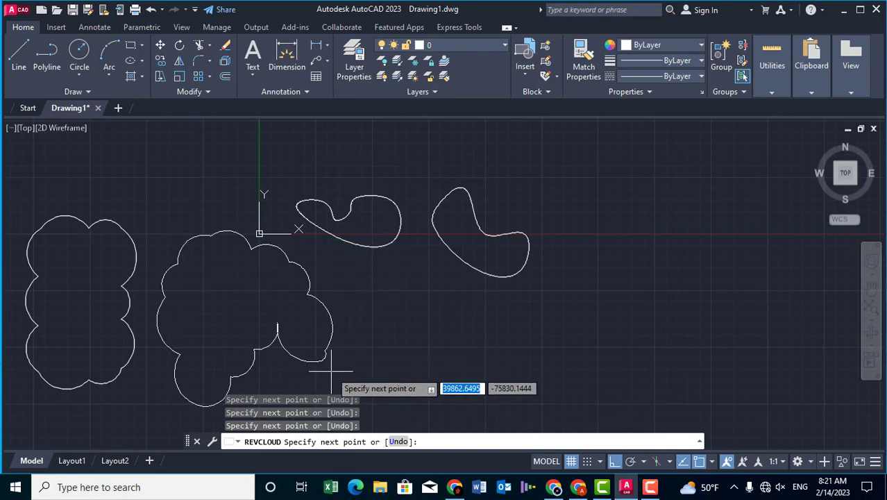
{"action": "left_click", "coordinate": [344, 359]}
{"action": "left_click", "coordinate": [393, 319]}
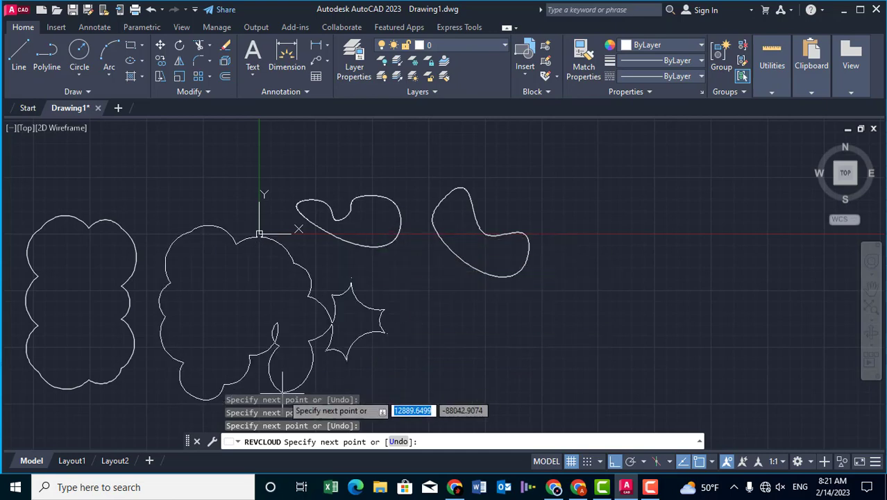
{"action": "right_click", "coordinate": [291, 357]}
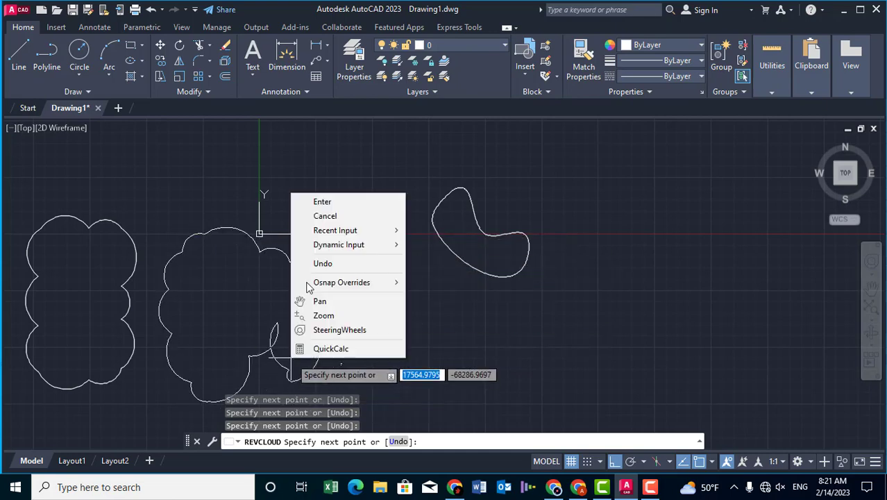
{"action": "left_click", "coordinate": [322, 201]}
- Begin a freehand revision cloud to the right of the blobs
{"action": "left_click", "coordinate": [88, 93]}
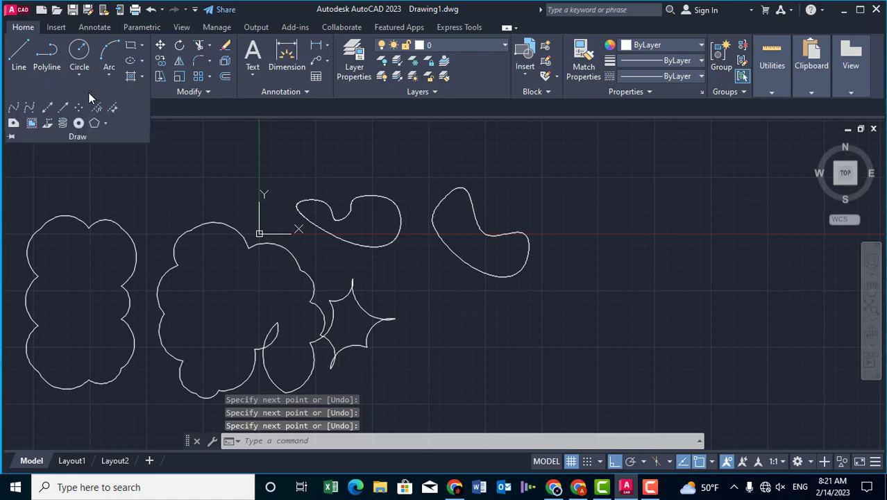
{"action": "left_click", "coordinate": [105, 122]}
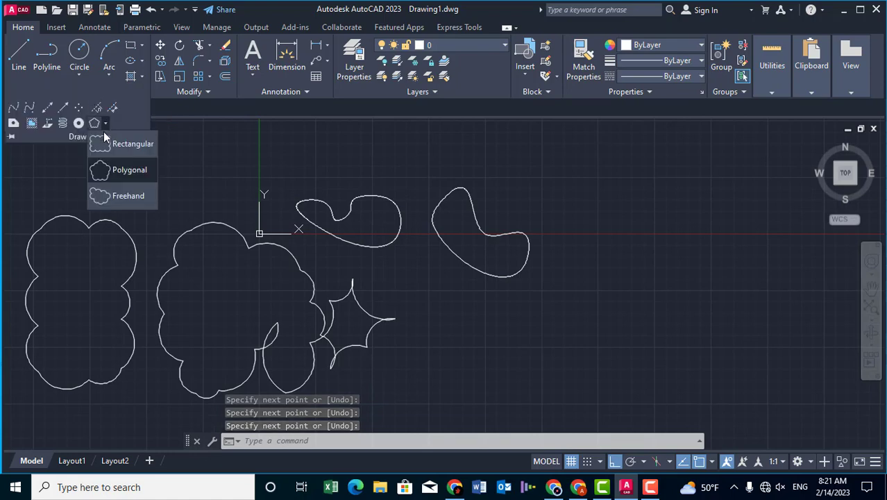
{"action": "left_click", "coordinate": [123, 193]}
{"action": "left_click", "coordinate": [610, 335]}
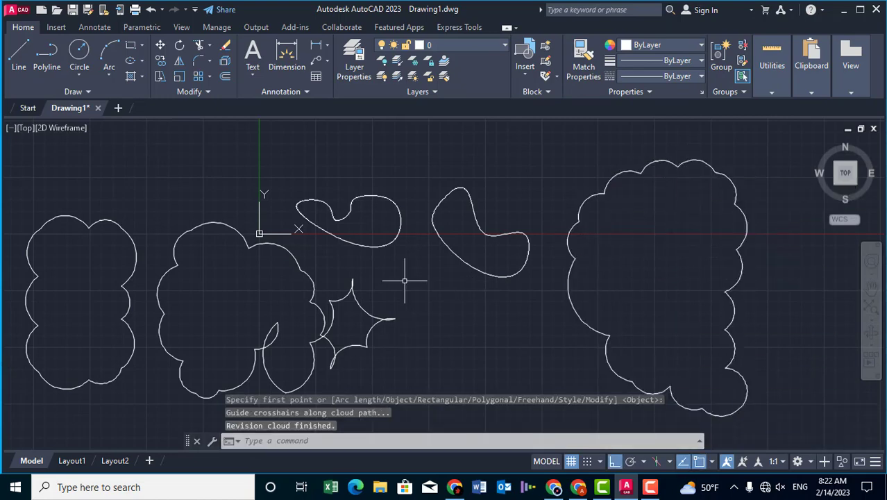
- Place three filled donuts with 500 inside and 1000 outside diameters
{"action": "scroll", "coordinate": [410, 262], "scroll_direction": "down", "scroll_amount": 5}
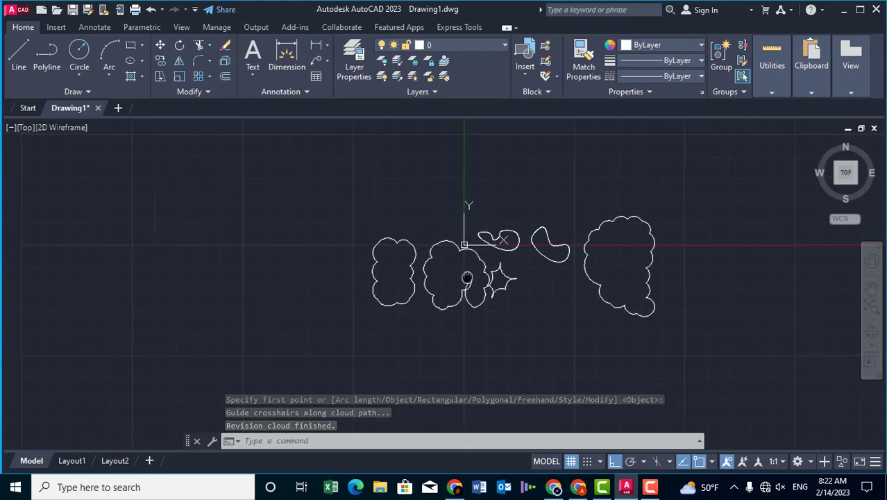
{"action": "scroll", "coordinate": [243, 251], "scroll_direction": "up", "scroll_amount": 2}
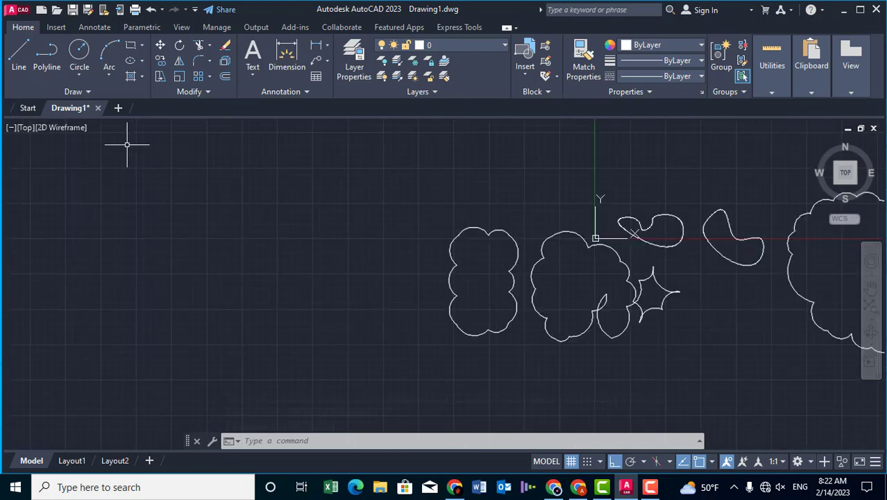
{"action": "left_click", "coordinate": [91, 90]}
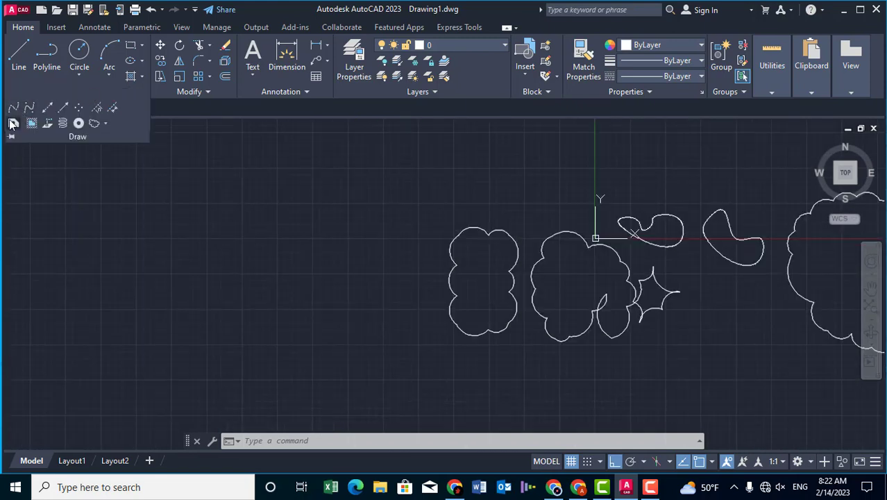
{"action": "left_click", "coordinate": [78, 123]}
{"action": "type", "text": "500"}
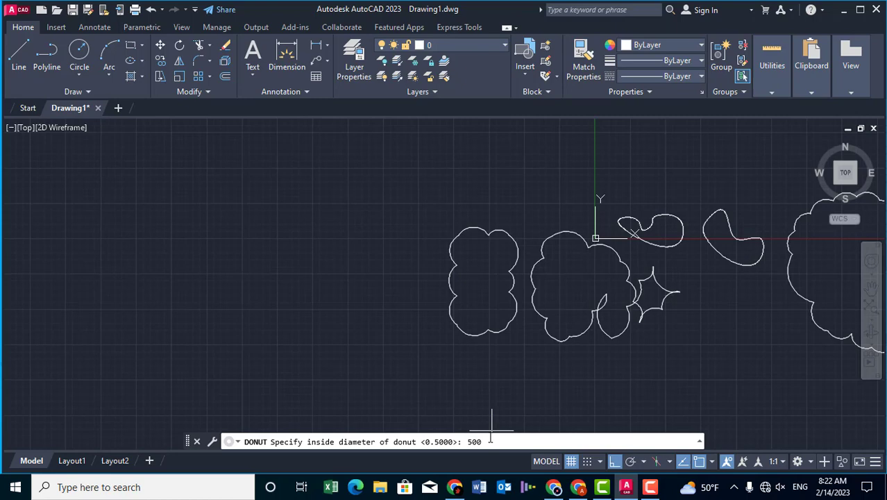
{"action": "key", "text": "Return"}
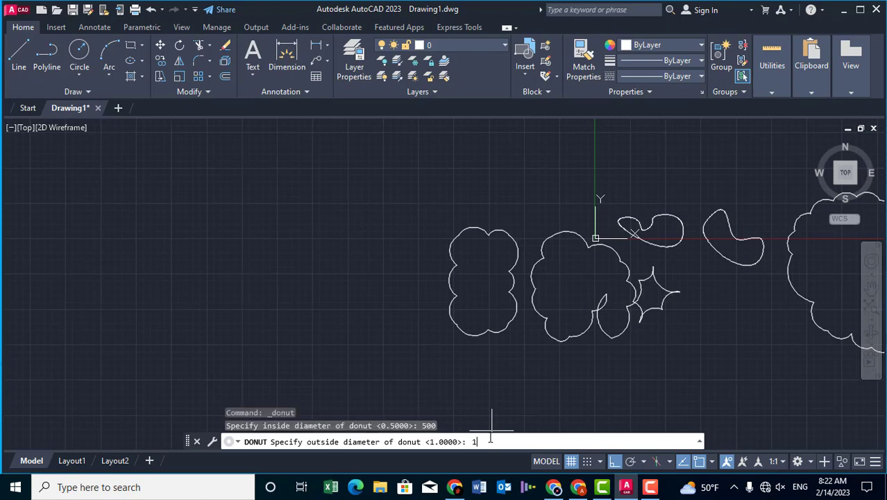
{"action": "key", "text": "Return"}
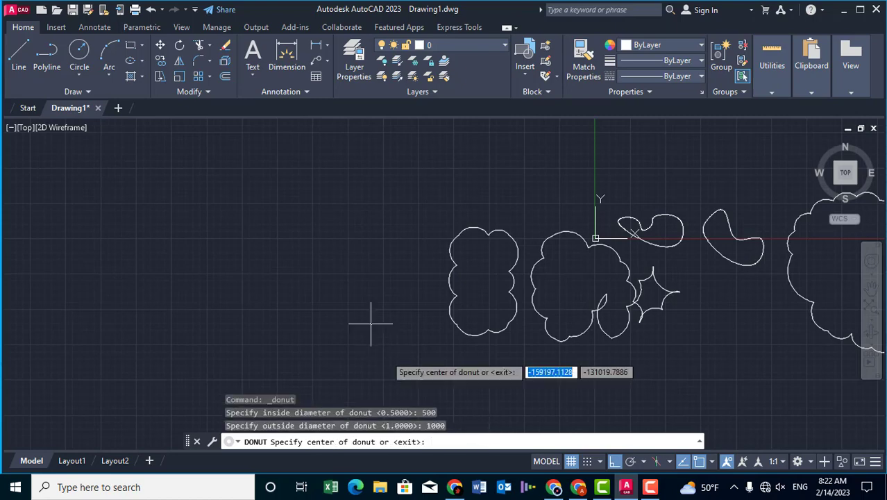
{"action": "scroll", "coordinate": [317, 244], "scroll_direction": "up", "scroll_amount": 3}
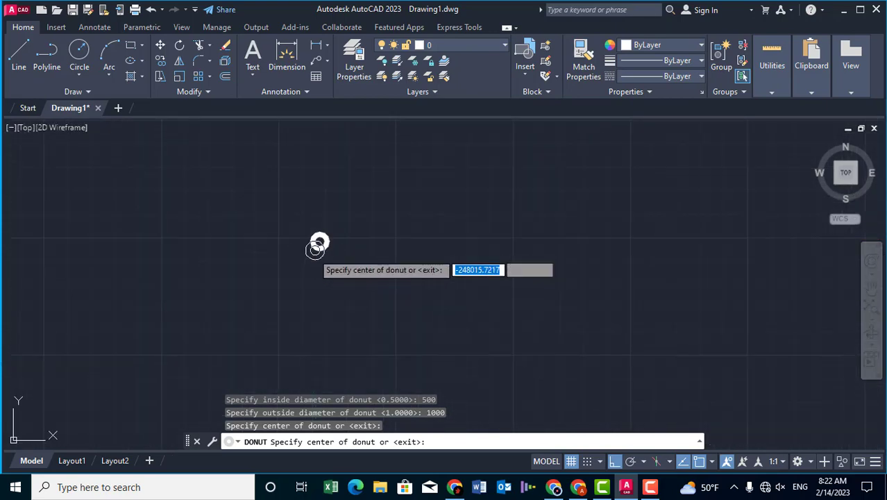
{"action": "scroll", "coordinate": [327, 227], "scroll_direction": "up", "scroll_amount": 2}
{"action": "scroll", "coordinate": [325, 215], "scroll_direction": "up", "scroll_amount": 3}
{"action": "left_click", "coordinate": [324, 215]}
{"action": "left_click", "coordinate": [508, 210]}
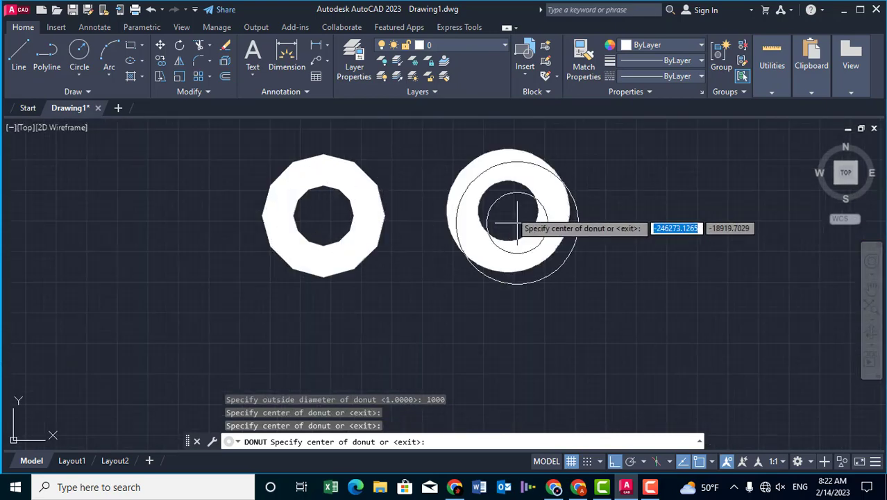
{"action": "left_click", "coordinate": [674, 273]}
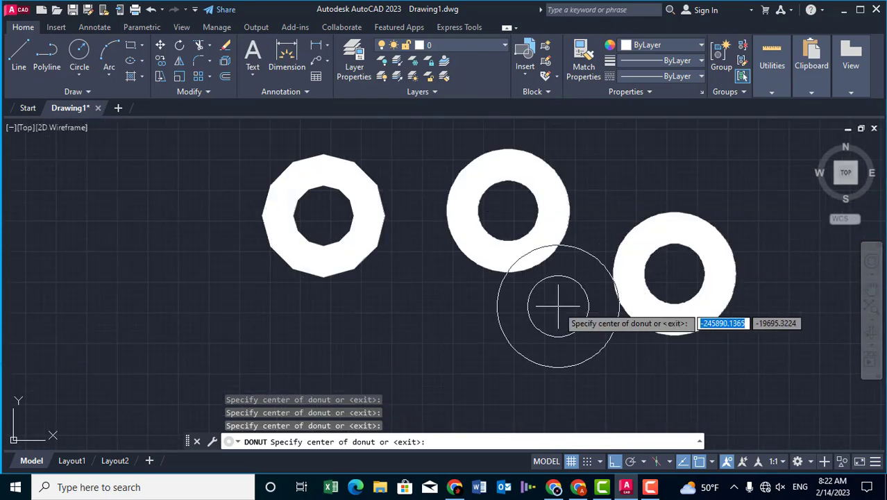
{"action": "key", "text": "Return"}
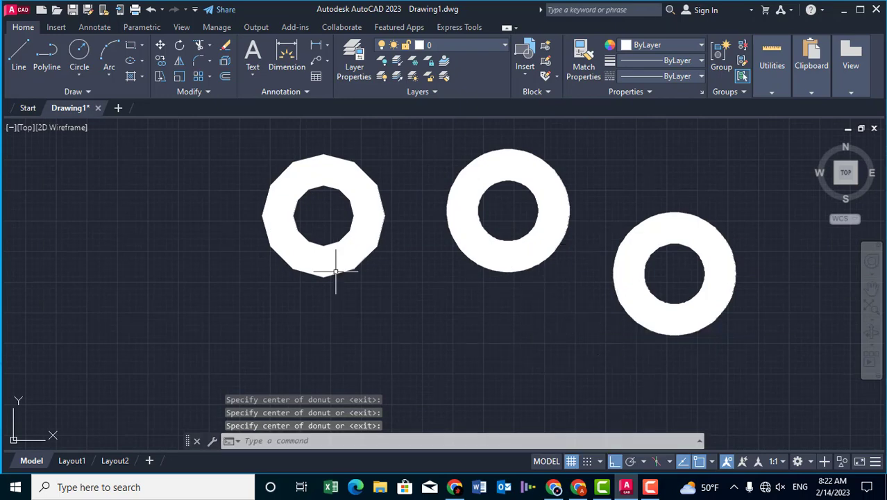
- Add a thin ring donut at the left with 1000 inside and 1200 outside diameters
{"action": "key", "text": "Return"}
{"action": "type", "text": "1000"}
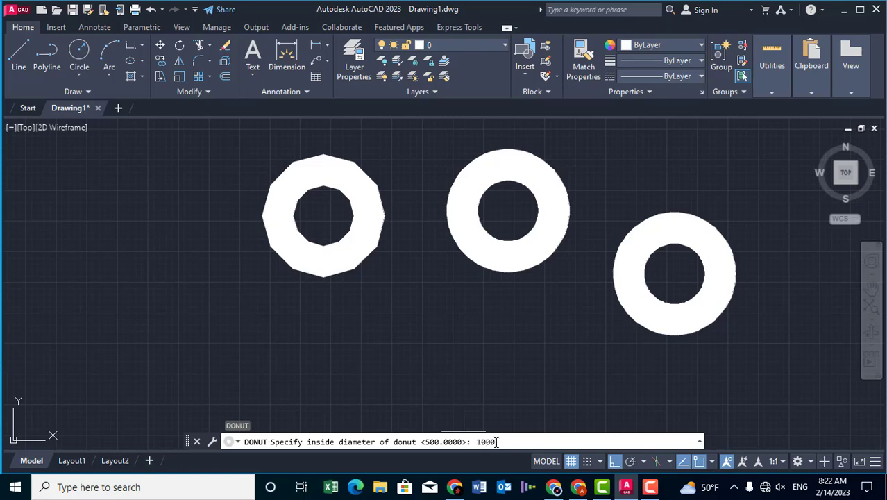
{"action": "key", "text": "Return"}
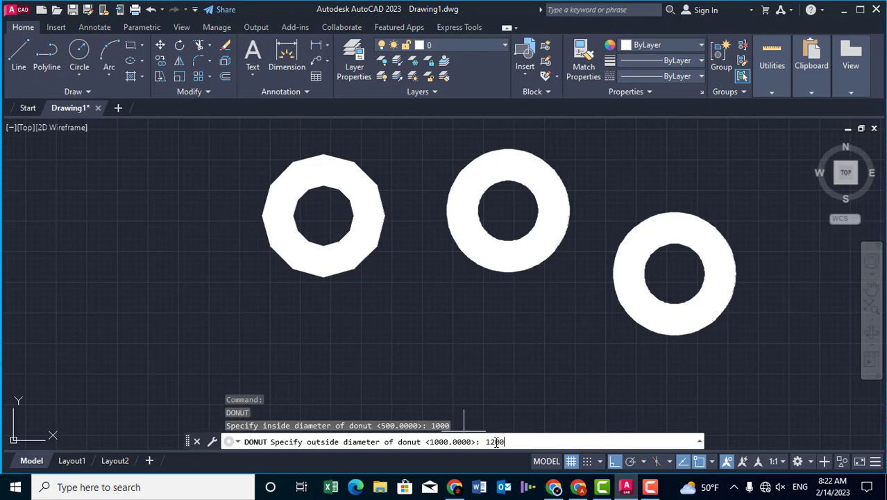
{"action": "key", "text": "Return"}
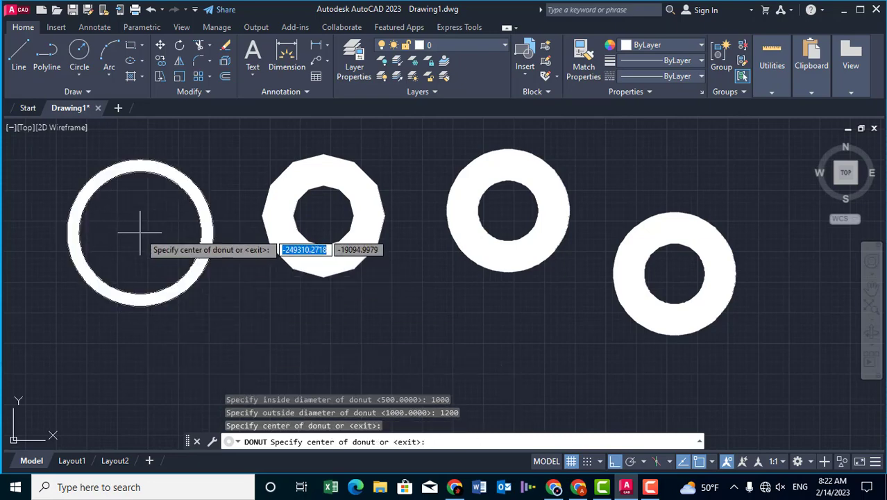
{"action": "left_click", "coordinate": [140, 232]}
{"action": "key", "text": "Return"}
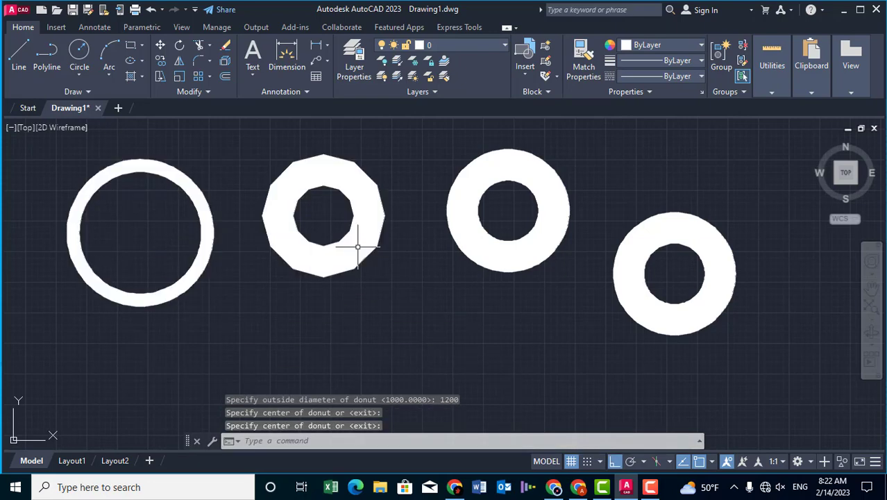
{"action": "left_click", "coordinate": [339, 440]}
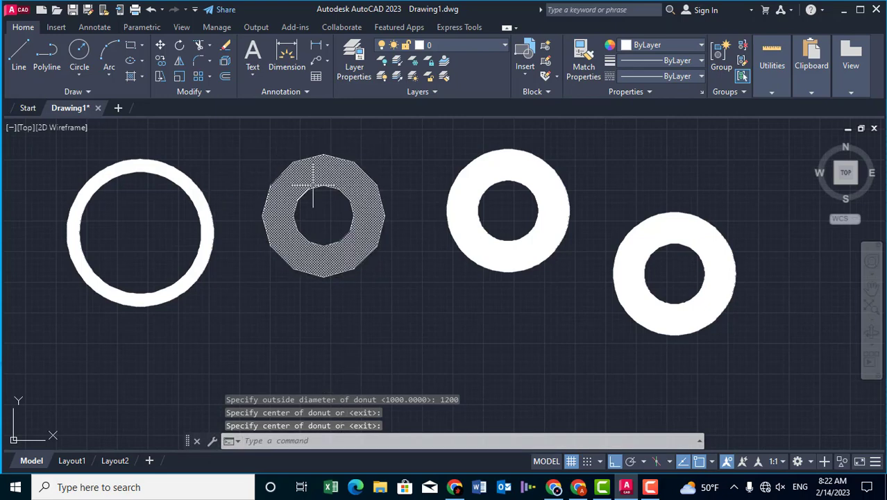
- Regenerate, then switch FILL off and regenerate so the donuts show unfilled
{"action": "type", "text": "RE"}
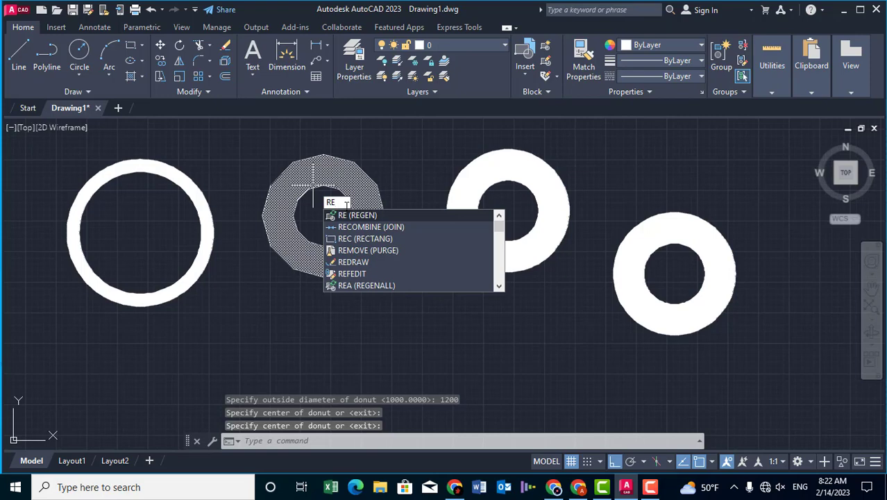
{"action": "key", "text": "Return"}
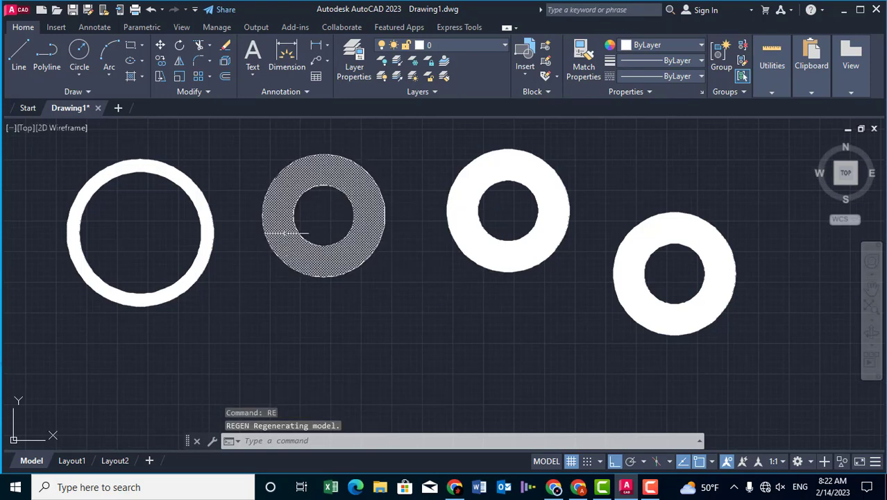
{"action": "left_click", "coordinate": [322, 442]}
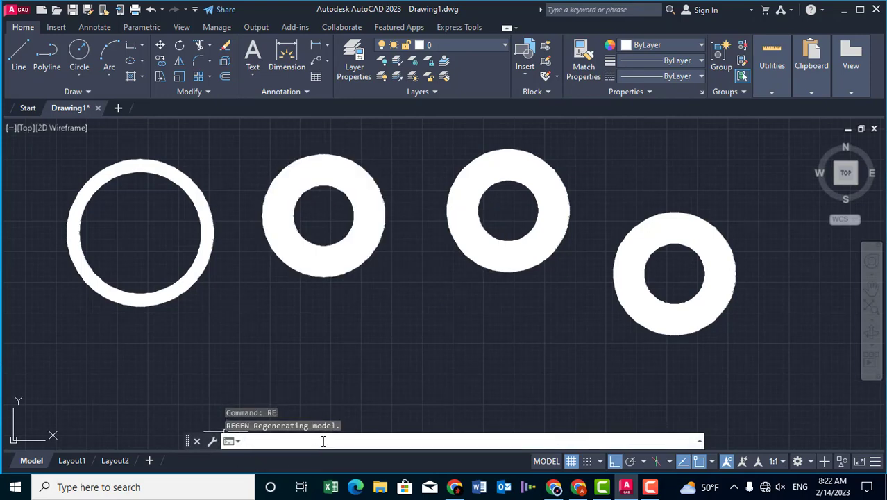
{"action": "type", "text": "fill"}
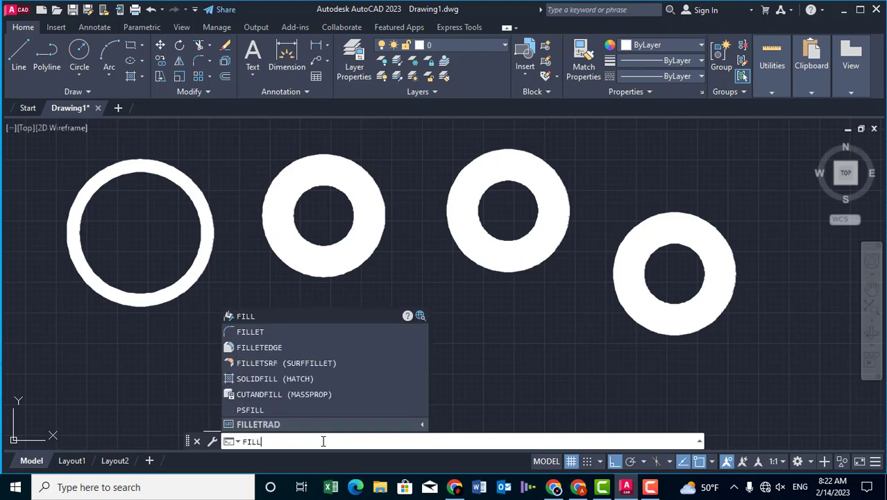
{"action": "key", "text": "Return"}
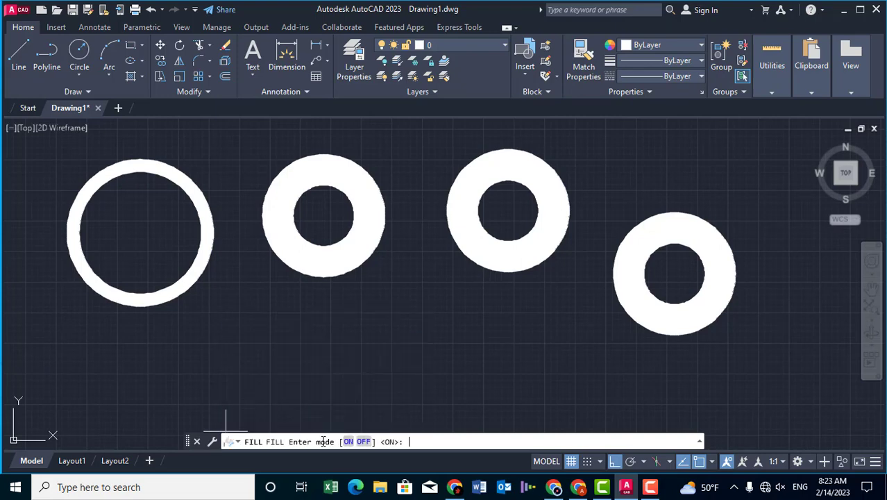
{"action": "left_click", "coordinate": [363, 441]}
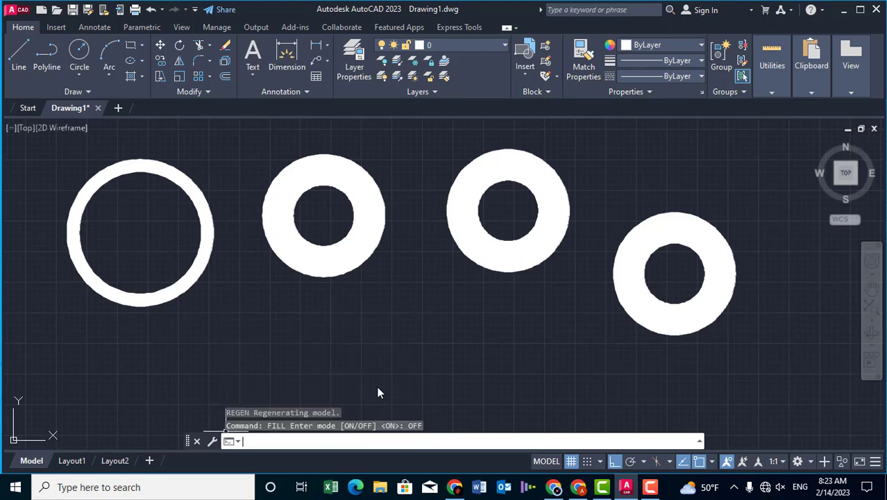
{"action": "type", "text": "r"}
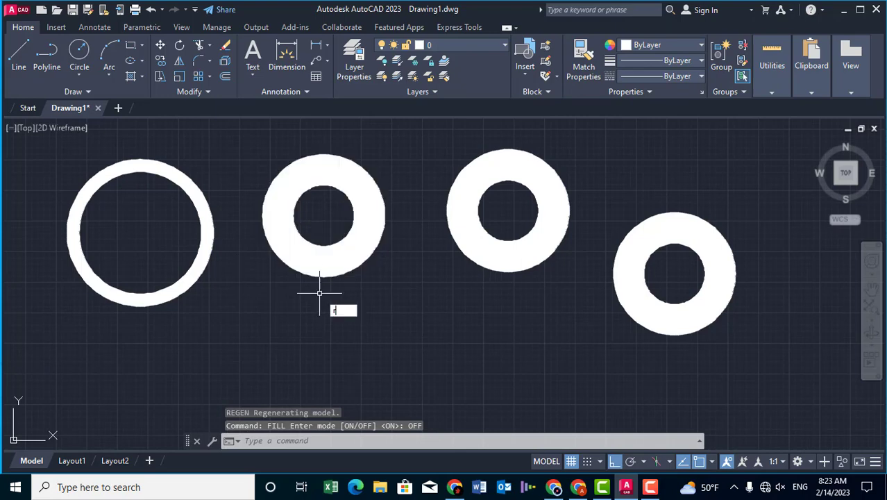
{"action": "key", "text": "Return"}
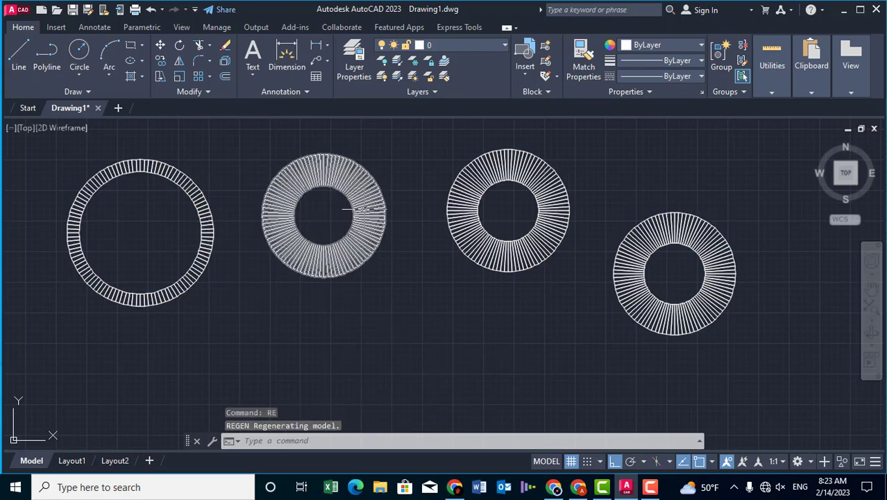
- Switch FILL on and regenerate so all four donuts display solid, recentring the view
{"action": "left_click", "coordinate": [311, 443]}
{"action": "type", "text": "il"}
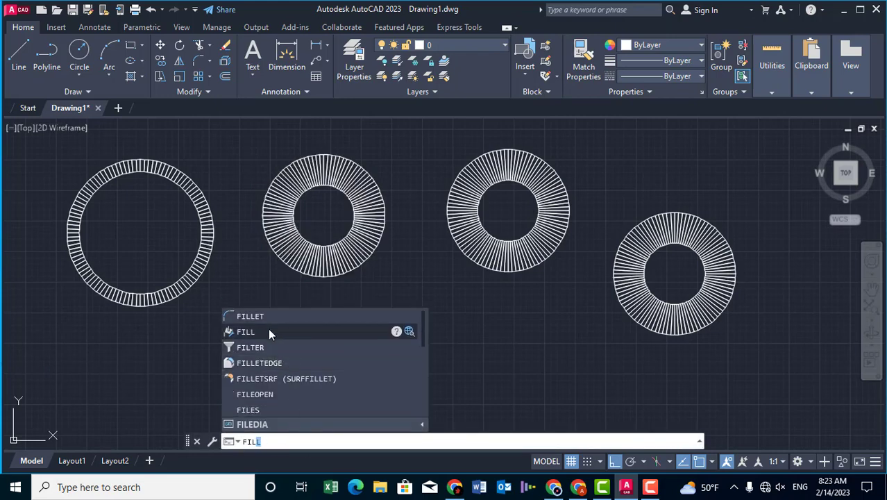
{"action": "left_click", "coordinate": [268, 330]}
{"action": "left_click", "coordinate": [326, 441]}
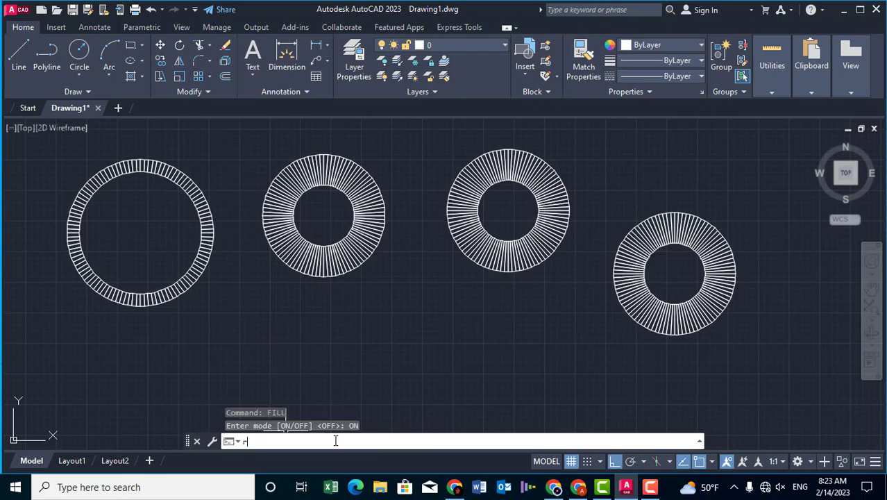
{"action": "type", "text": "e"}
{"action": "key", "text": "Return"}
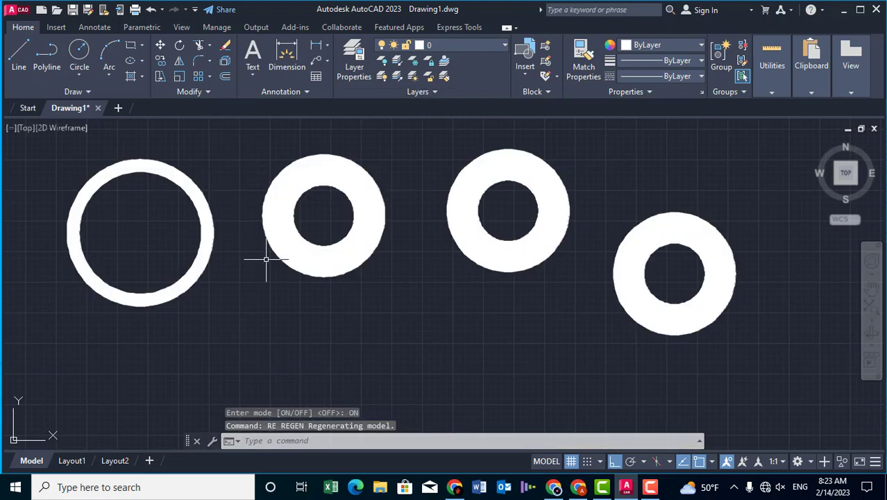
{"action": "middle_click_drag", "start_coordinate": [299, 309], "coordinate": [285, 276]}
{"action": "scroll", "coordinate": [286, 276], "scroll_direction": "down", "scroll_amount": 2}
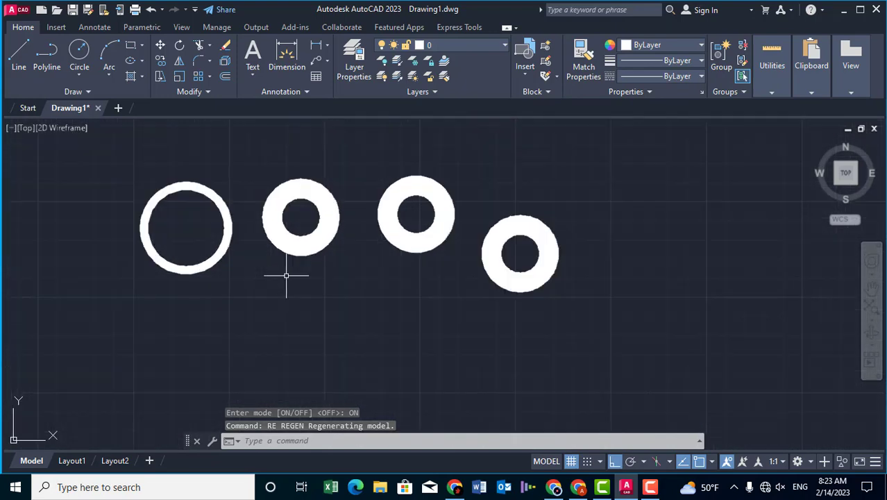
{"action": "scroll", "coordinate": [288, 272], "scroll_direction": "down", "scroll_amount": 2}
{"action": "scroll", "coordinate": [240, 289], "scroll_direction": "up", "scroll_amount": 2}
{"action": "middle_click_drag", "start_coordinate": [285, 290], "coordinate": [295, 271]}
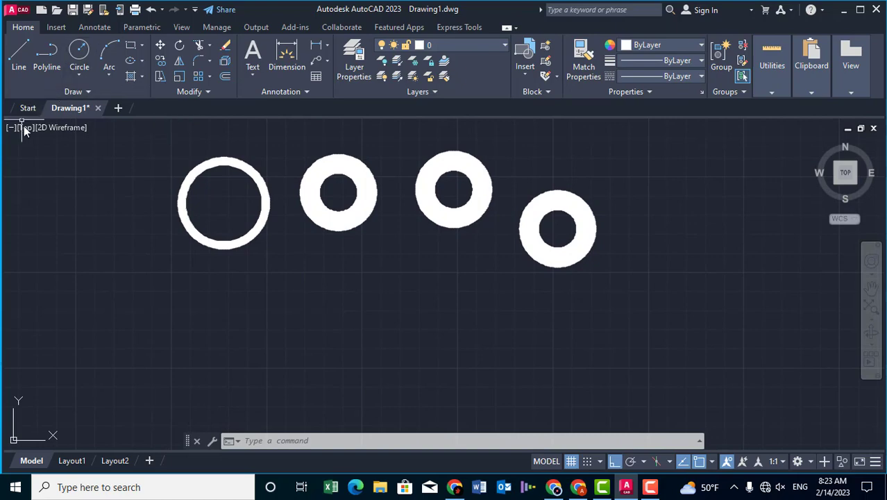
- Draw a centre ellipse below the donuts with a 2000 axis and 500 other-axis distance
{"action": "left_click", "coordinate": [141, 58]}
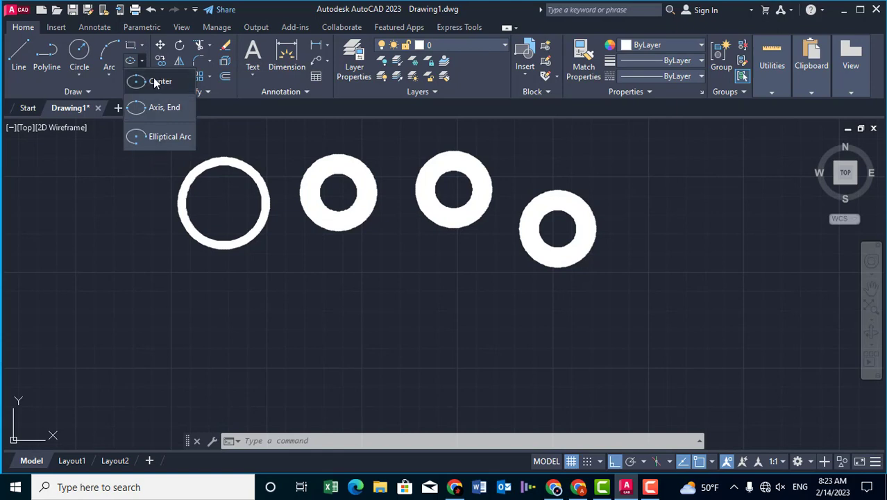
{"action": "left_click", "coordinate": [156, 81]}
{"action": "left_click", "coordinate": [303, 380]}
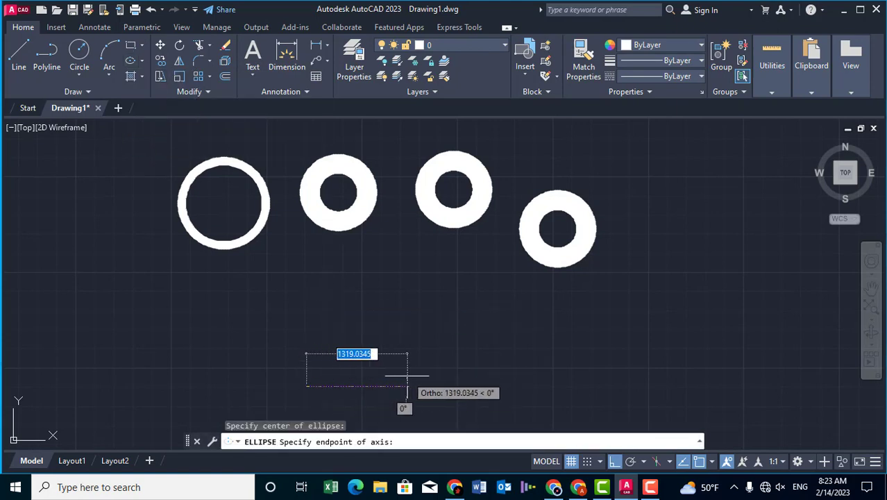
{"action": "type", "text": "2000"}
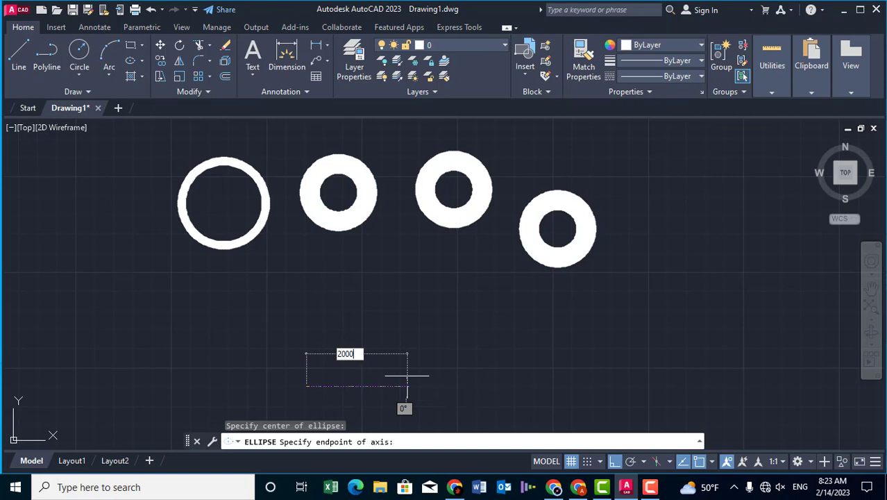
{"action": "key", "text": "Return"}
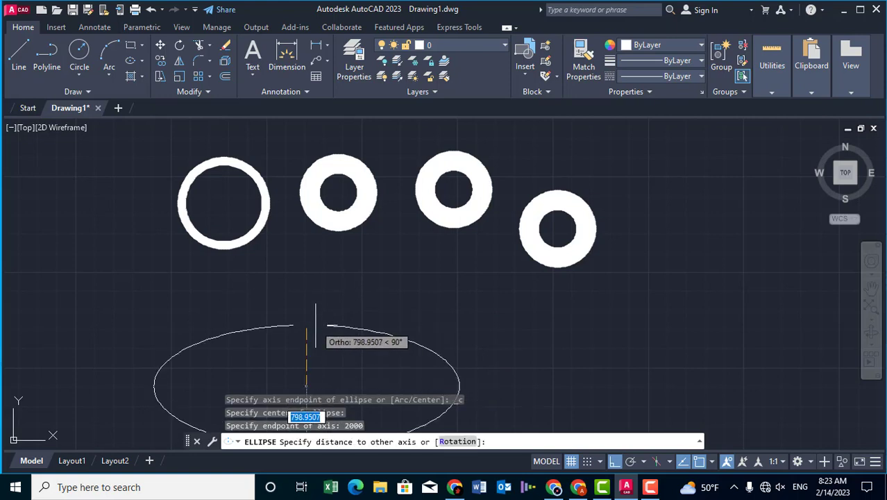
{"action": "type", "text": "500"}
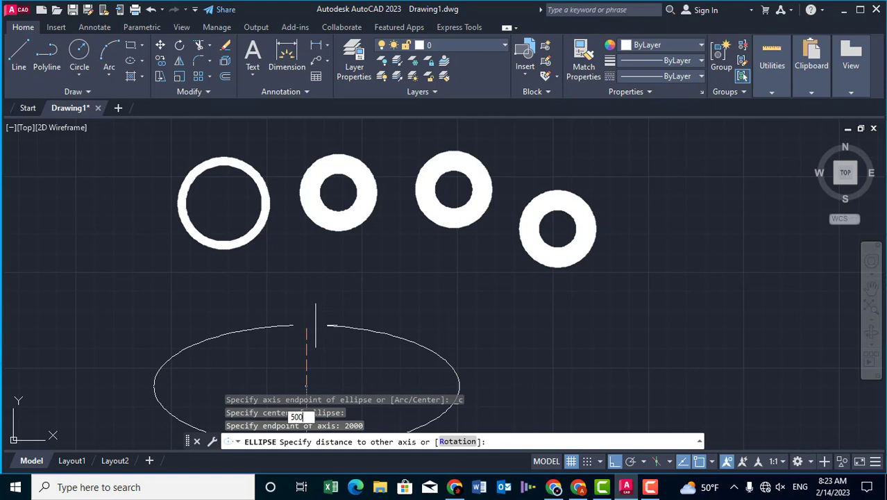
{"action": "key", "text": "Return"}
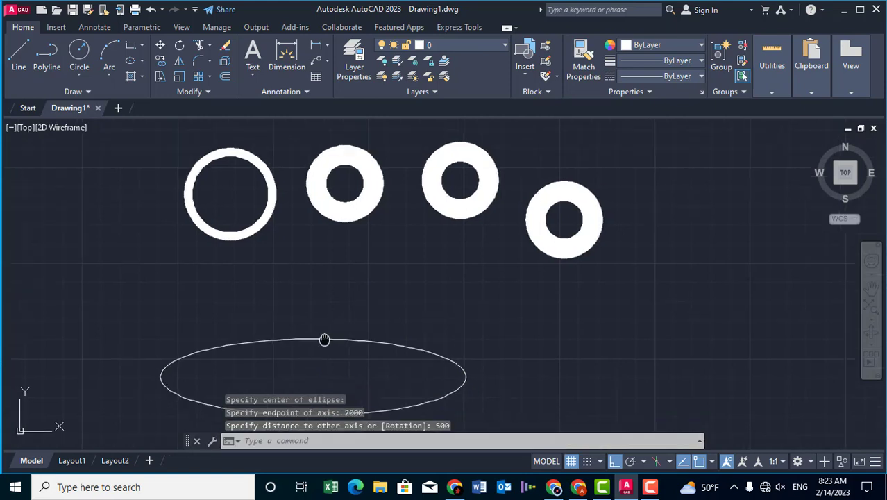
- Drag the ellipse's top grip upward to stretch it taller, then show its properties with CH
{"action": "middle_click_drag", "start_coordinate": [324, 339], "coordinate": [324, 263]}
{"action": "scroll", "coordinate": [308, 272], "scroll_direction": "up", "scroll_amount": 4}
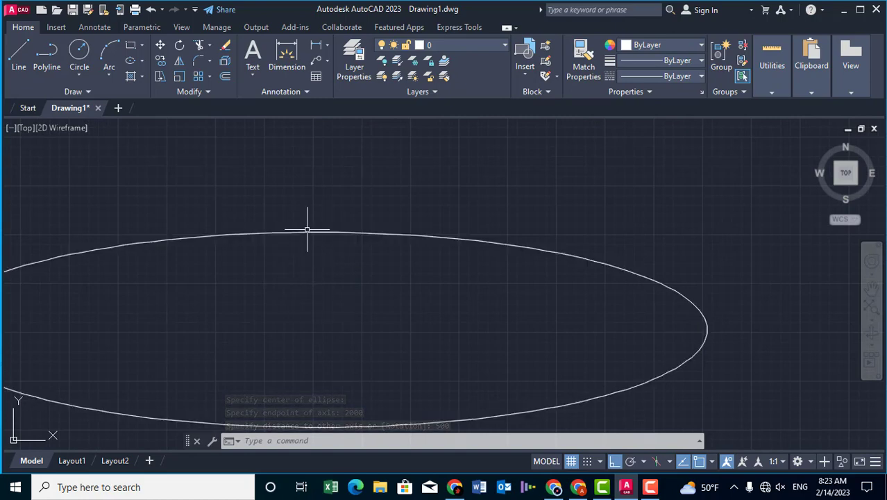
{"action": "scroll", "coordinate": [324, 278], "scroll_direction": "down", "scroll_amount": 4}
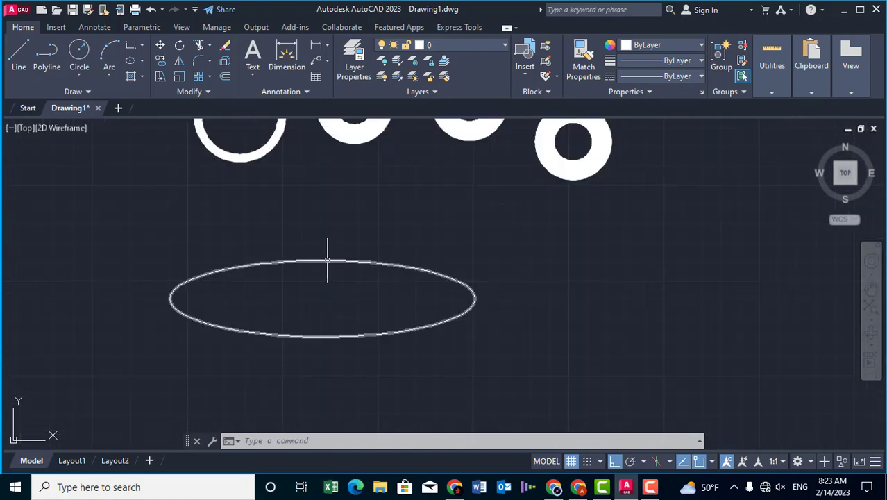
{"action": "left_click", "coordinate": [326, 261]}
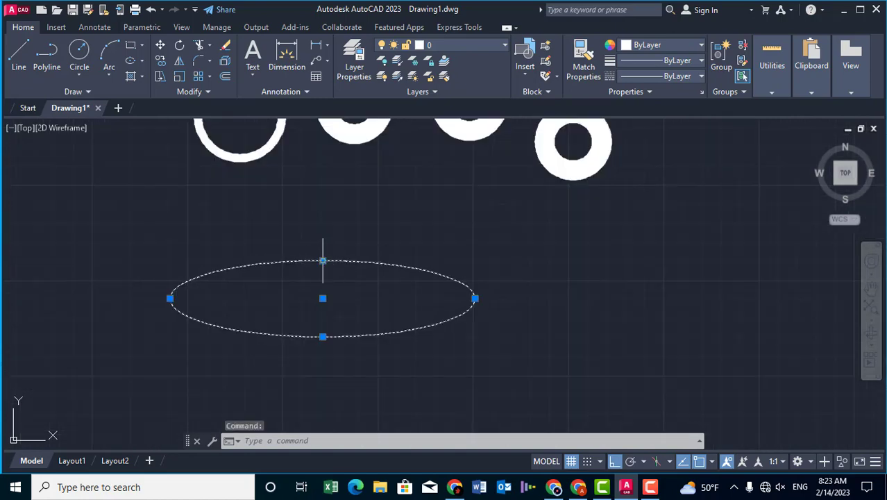
{"action": "left_click", "coordinate": [323, 261]}
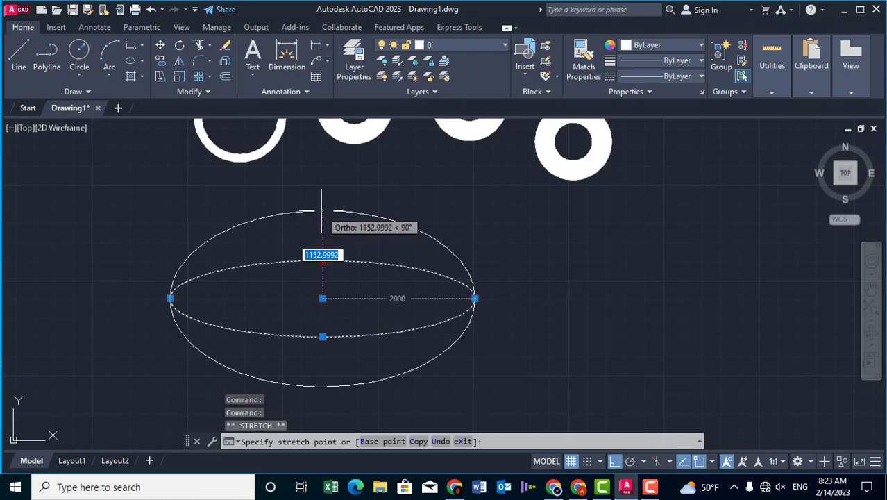
{"action": "left_click", "coordinate": [322, 209]}
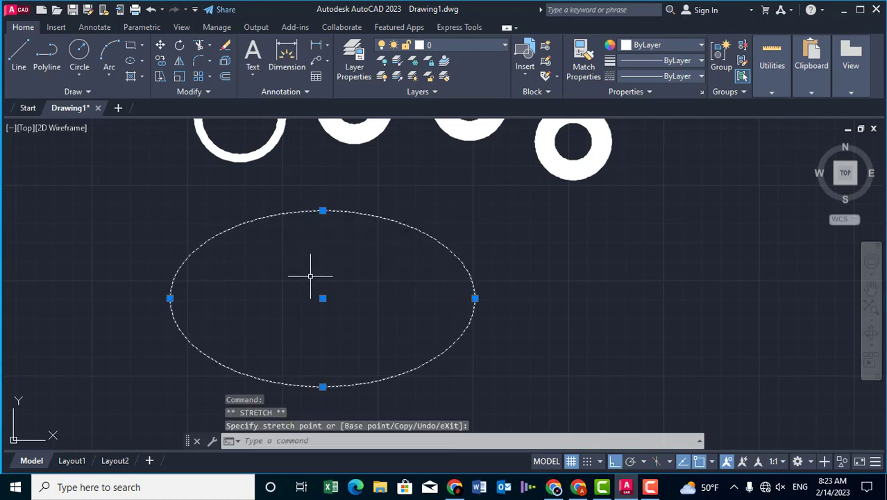
{"action": "type", "text": "ch"}
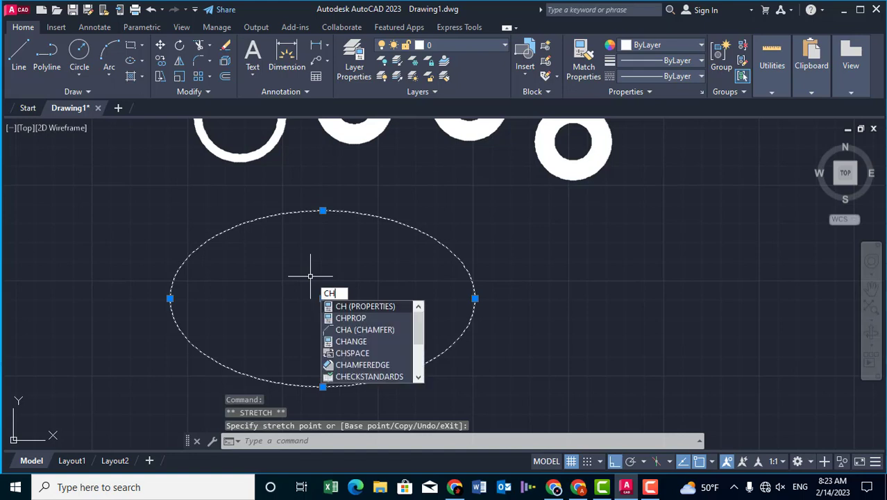
{"action": "key", "text": "Return"}
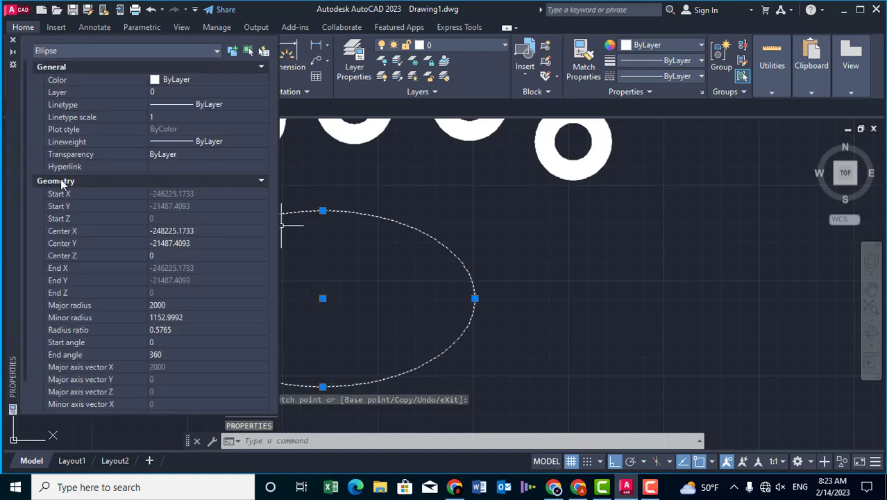
- Set the ellipse's minor radius to 1200 in the Properties palette
{"action": "left_click", "coordinate": [202, 230]}
{"action": "left_click", "coordinate": [204, 244]}
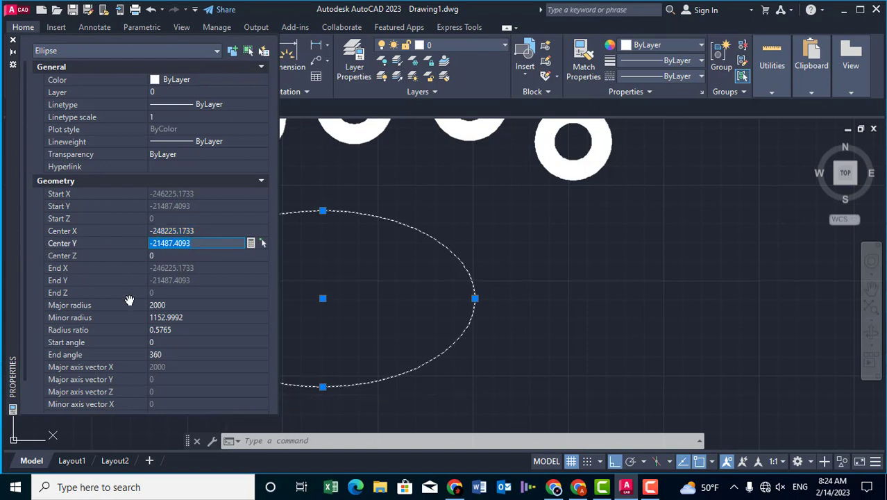
{"action": "left_click", "coordinate": [211, 317]}
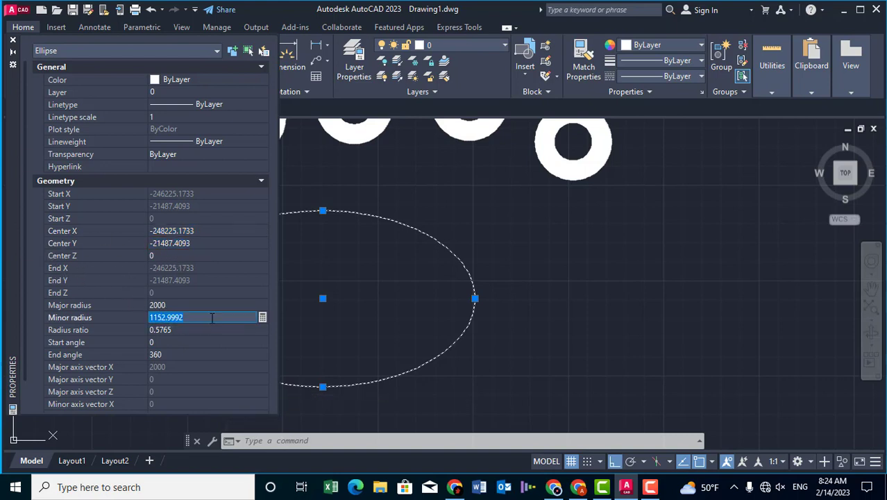
{"action": "type", "text": "1200"}
{"action": "key", "text": "Tab"}
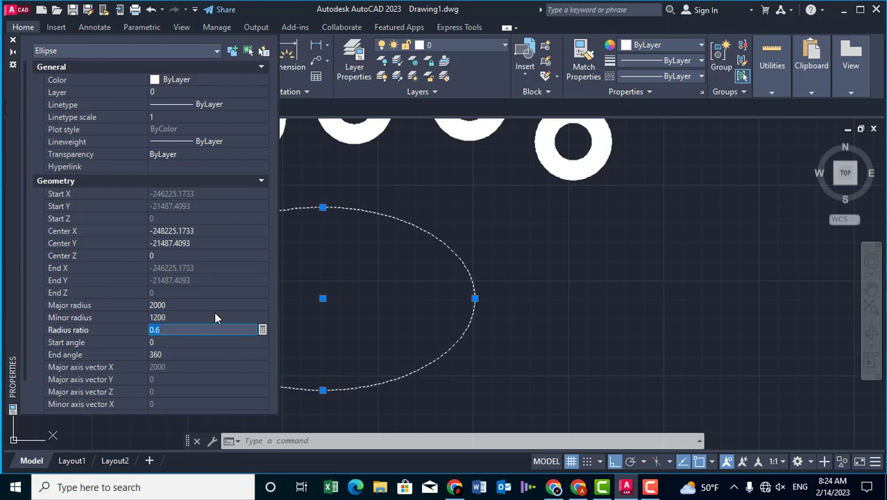
- Set start angle 45 and end angle -270 so the arc runs from 45° to 90°
{"action": "left_click", "coordinate": [171, 342]}
{"action": "type", "text": "45"}
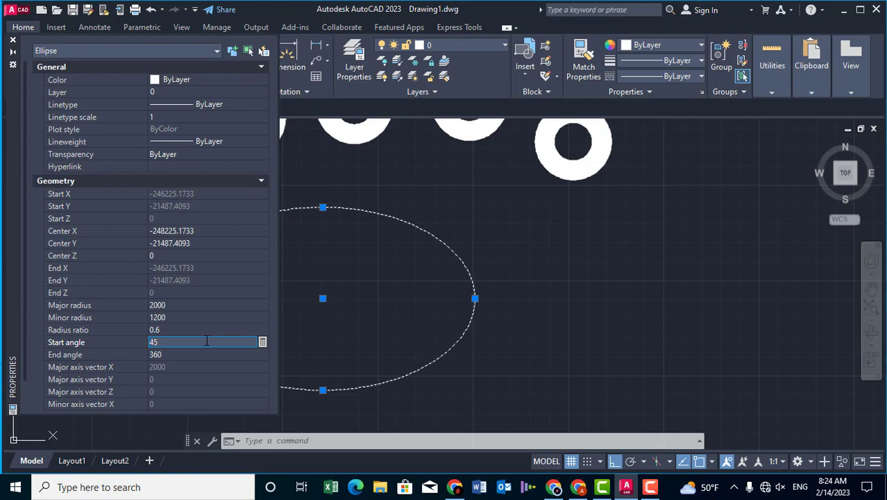
{"action": "key", "text": "Tab"}
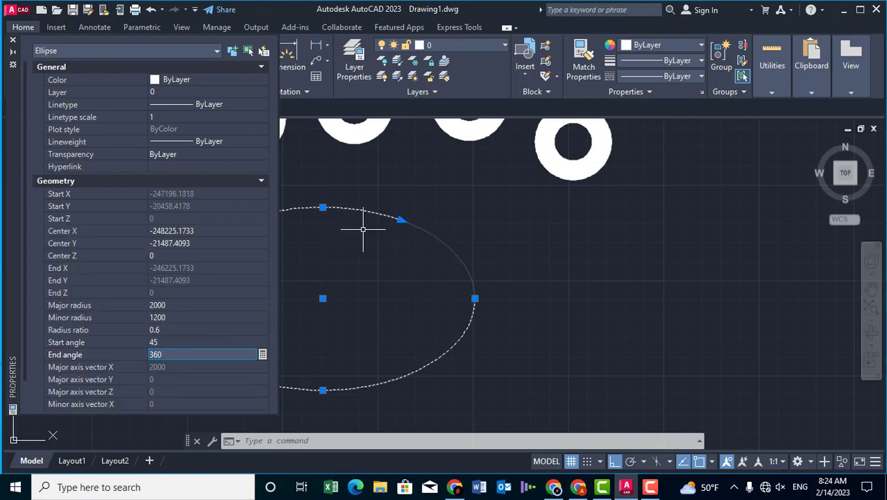
{"action": "middle_click_drag", "start_coordinate": [388, 283], "coordinate": [430, 277]}
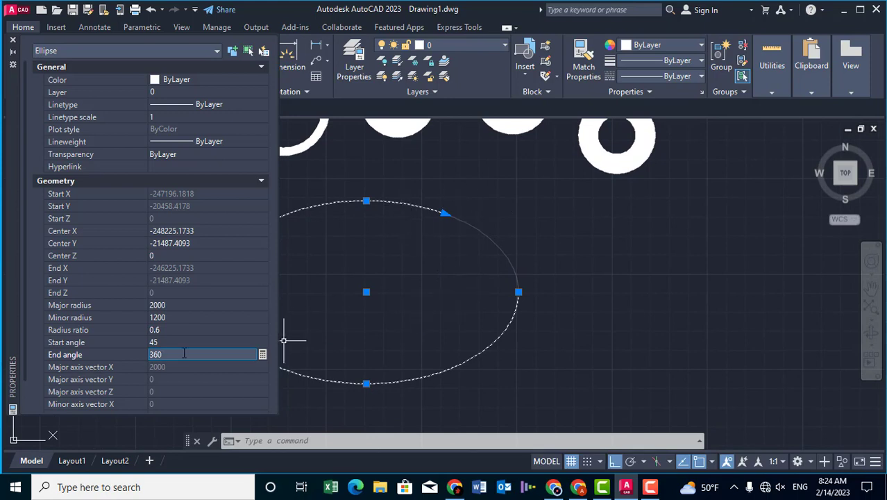
{"action": "left_click", "coordinate": [183, 354]}
{"action": "type", "text": "270"}
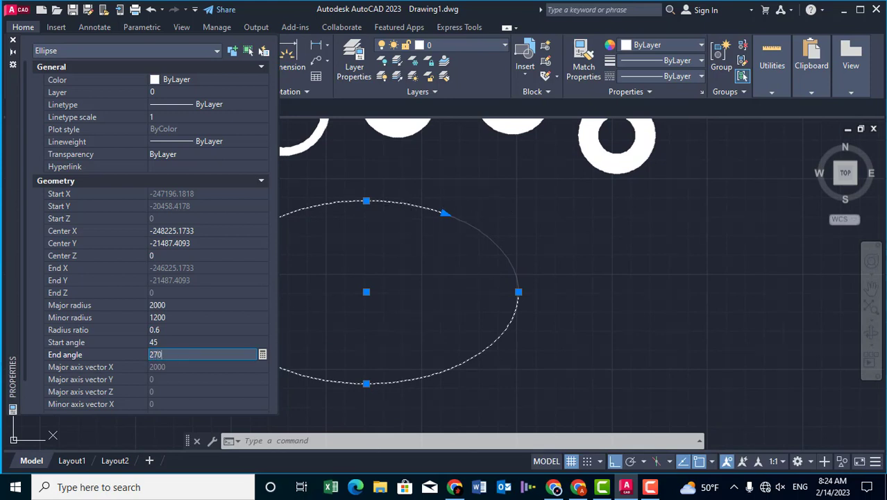
{"action": "key", "text": "Return"}
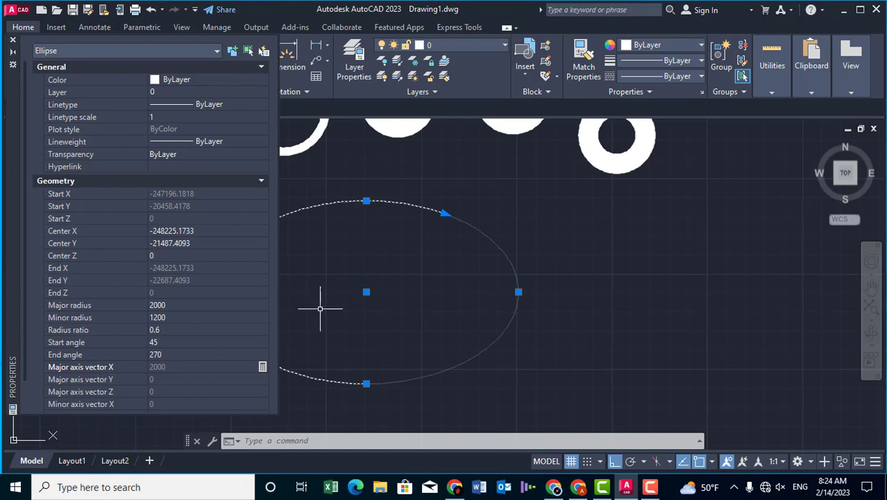
{"action": "left_click", "coordinate": [177, 353]}
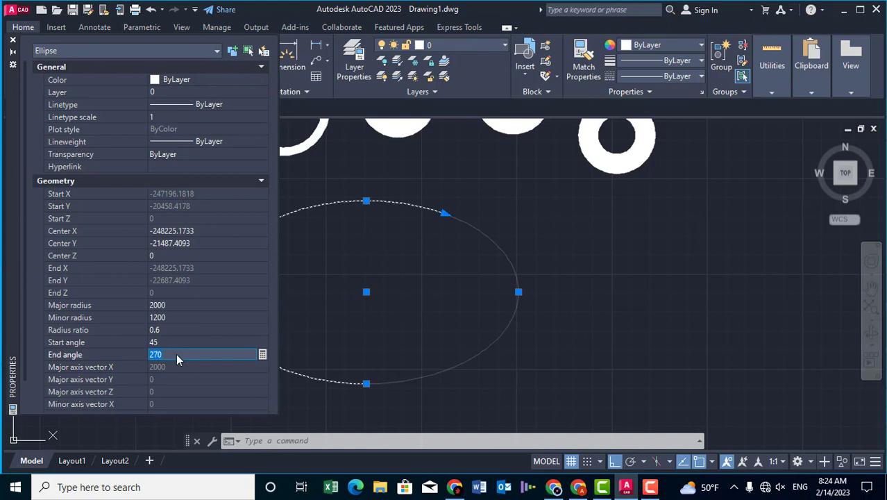
{"action": "type", "text": "-"}
{"action": "key", "text": "Return"}
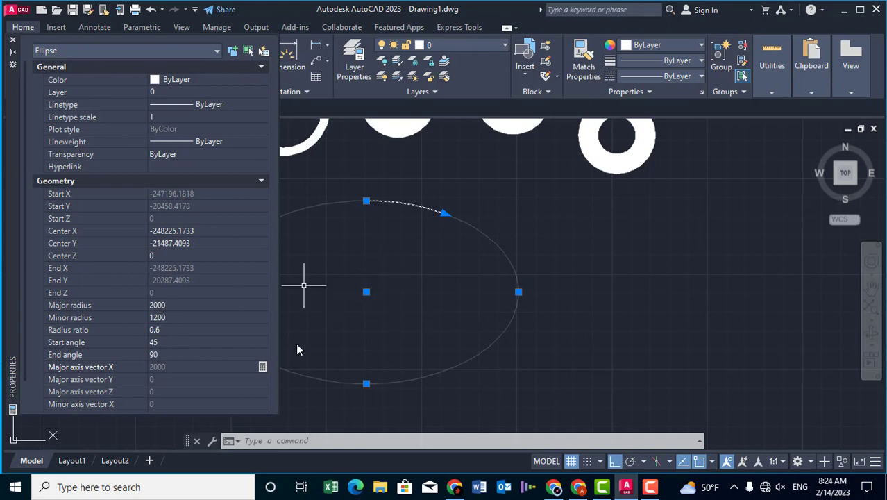
{"action": "key", "text": "Escape"}
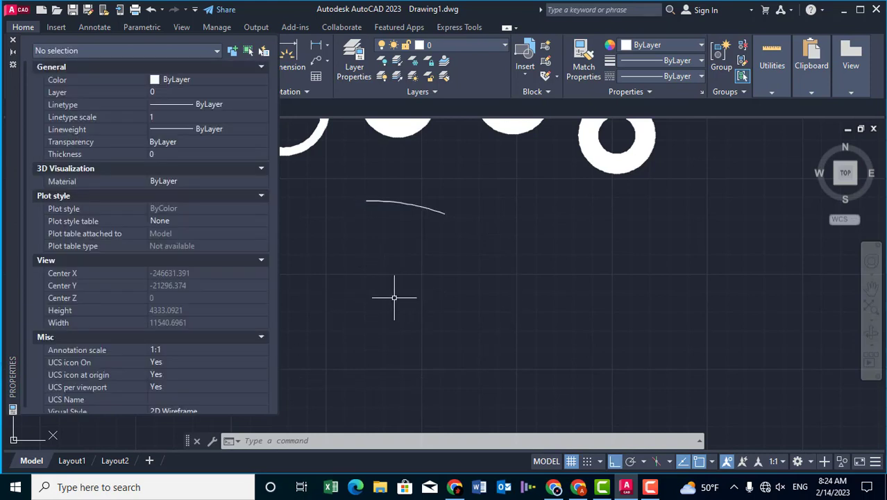
- Window-select the partial elliptical arc to review its angles, then close the Properties palette
{"action": "middle_click_drag", "start_coordinate": [395, 298], "coordinate": [452, 315]}
{"action": "left_click", "coordinate": [467, 215]}
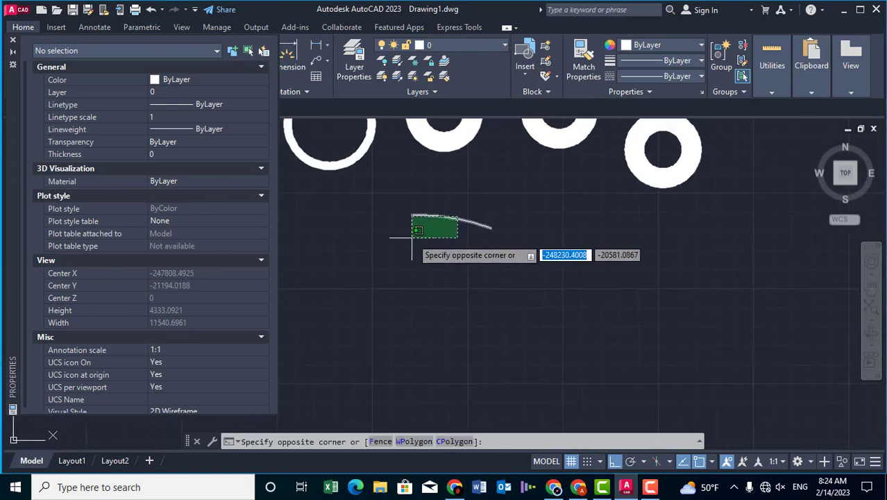
{"action": "left_click", "coordinate": [420, 258]}
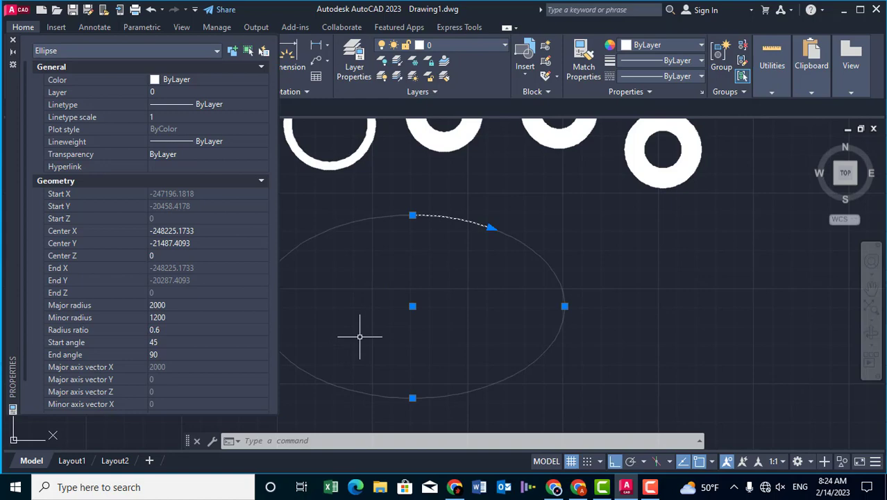
{"action": "key", "text": "Escape"}
{"action": "scroll", "coordinate": [397, 264], "scroll_direction": "down", "scroll_amount": 4}
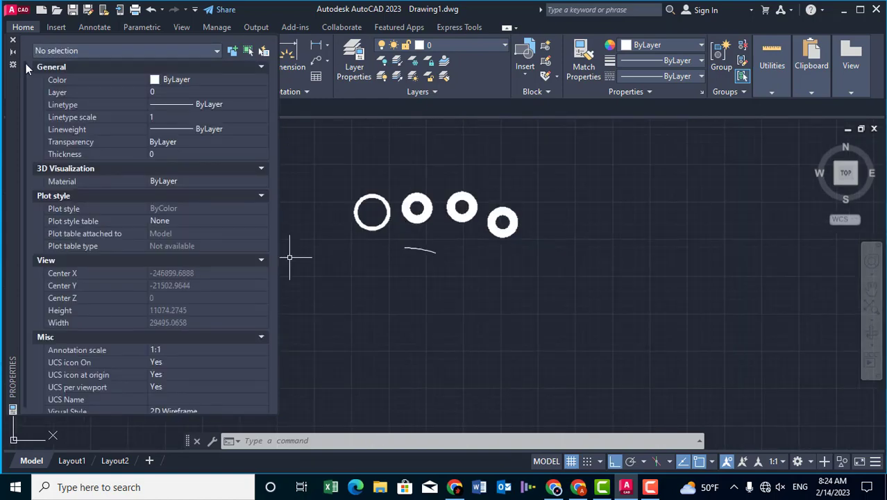
{"action": "left_click", "coordinate": [13, 40]}
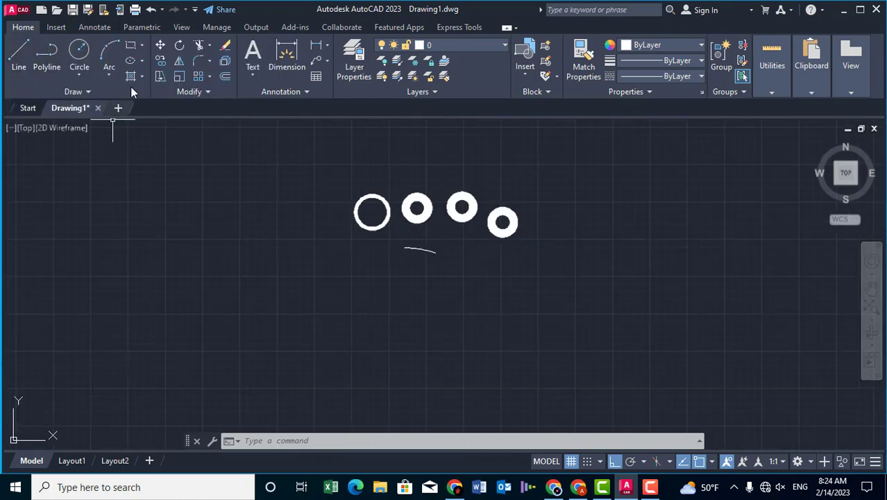
- Draw an Axis, End ellipse at lower left, 4000 along its axis with 1000 to the other
{"action": "left_click", "coordinate": [141, 60]}
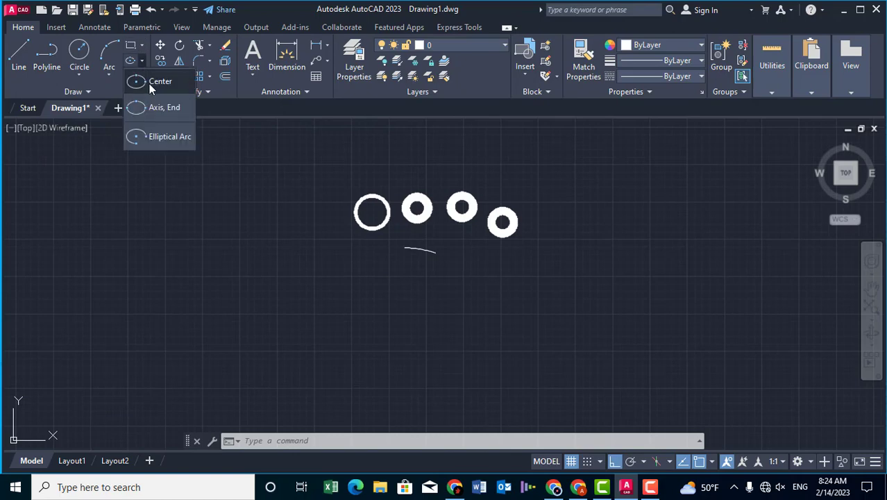
{"action": "left_click", "coordinate": [156, 109]}
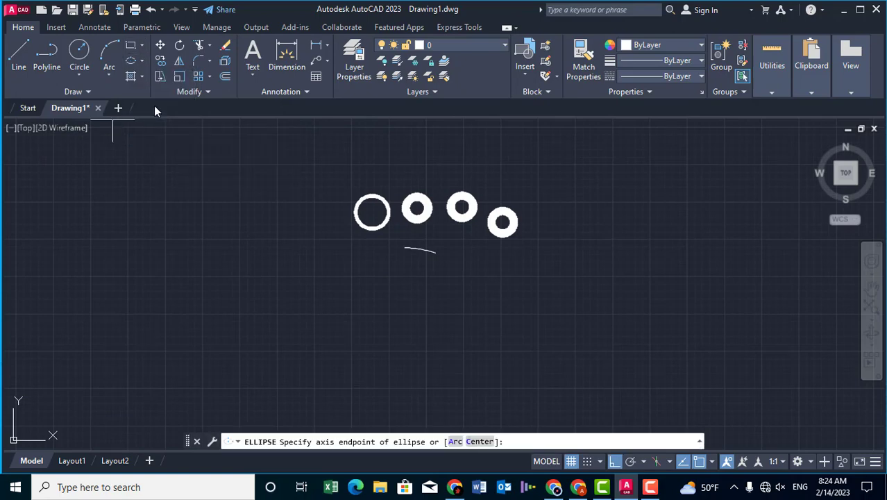
{"action": "left_click", "coordinate": [109, 326]}
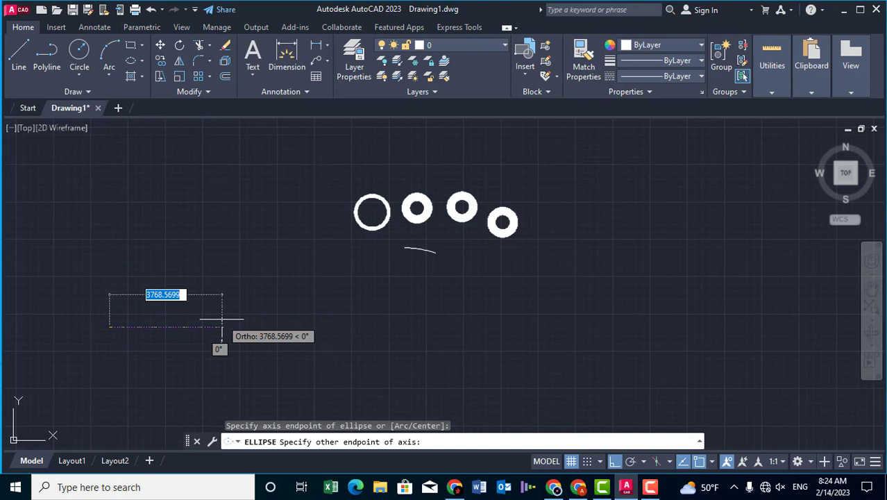
{"action": "type", "text": "4000"}
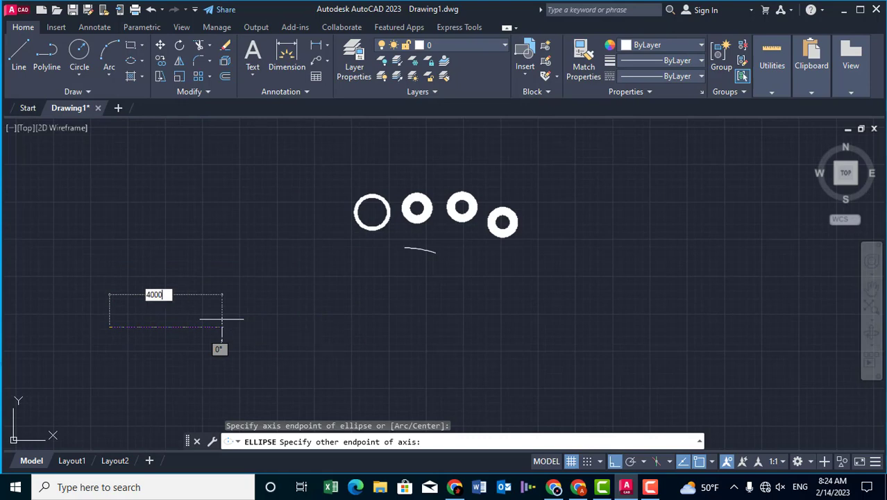
{"action": "key", "text": "Return"}
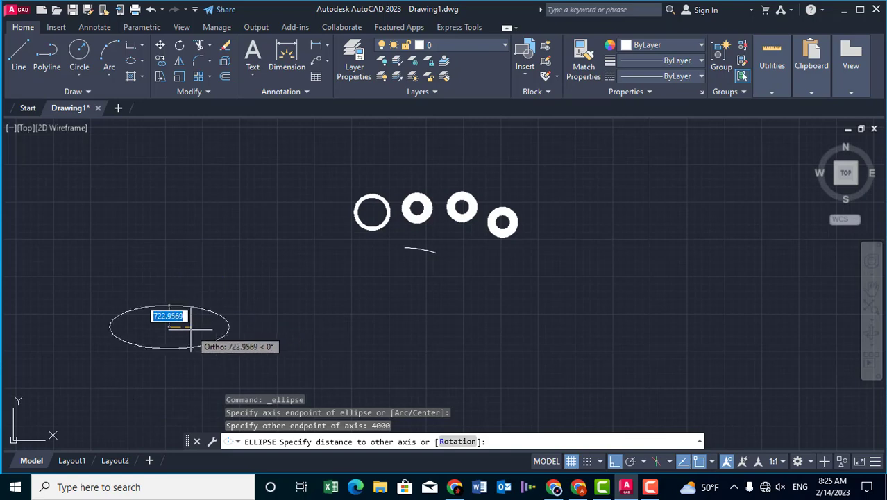
{"action": "scroll", "coordinate": [170, 313], "scroll_direction": "up", "scroll_amount": 2}
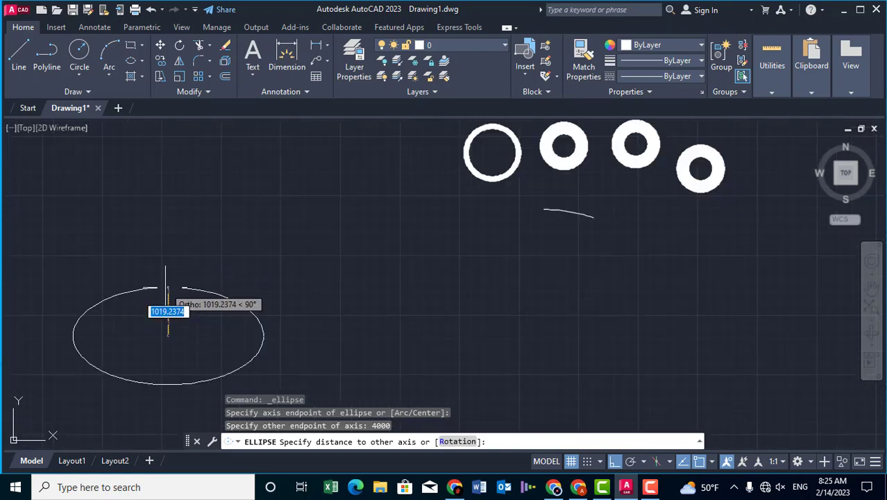
{"action": "type", "text": "100"}
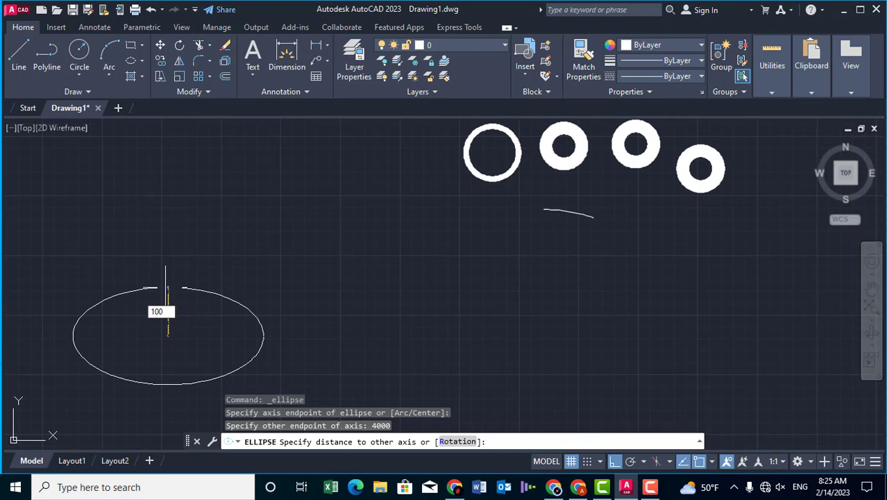
{"action": "key", "text": "Return"}
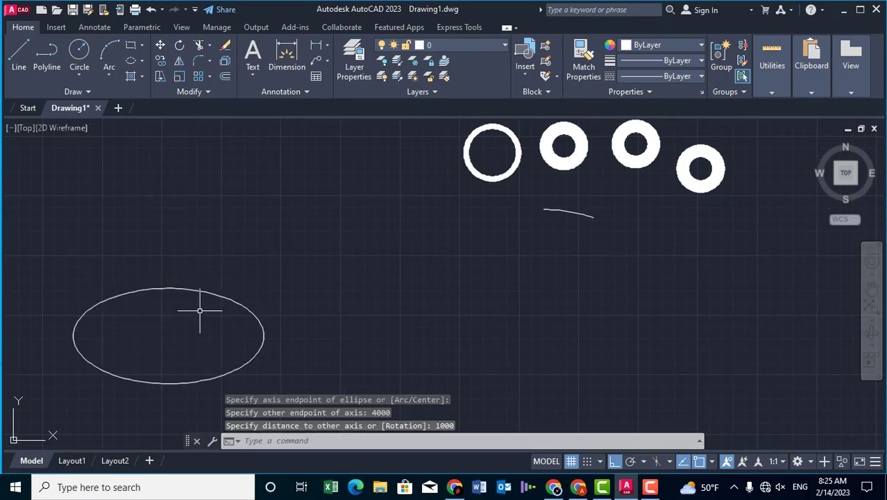
- Draw a quarter elliptical arc right of the large ellipse by picking axis endpoints and angles
{"action": "left_click", "coordinate": [136, 61]}
{"action": "left_click", "coordinate": [141, 61]}
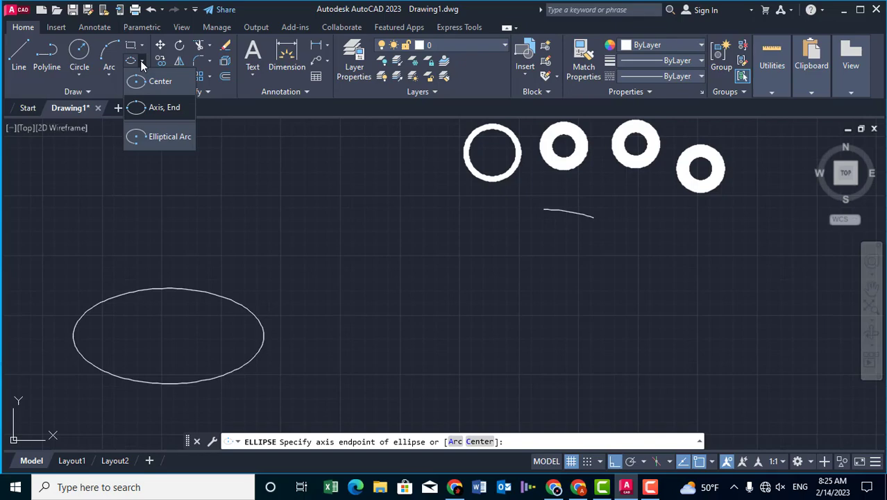
{"action": "left_click", "coordinate": [162, 137]}
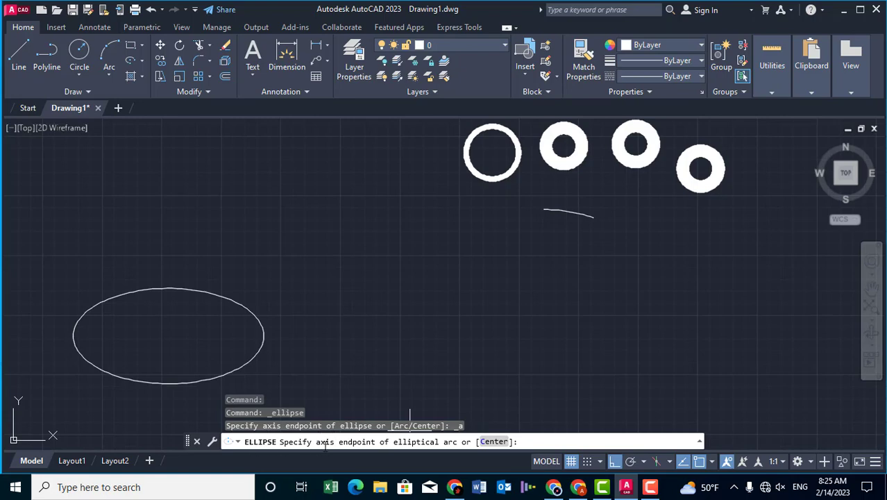
{"action": "left_click", "coordinate": [432, 340]}
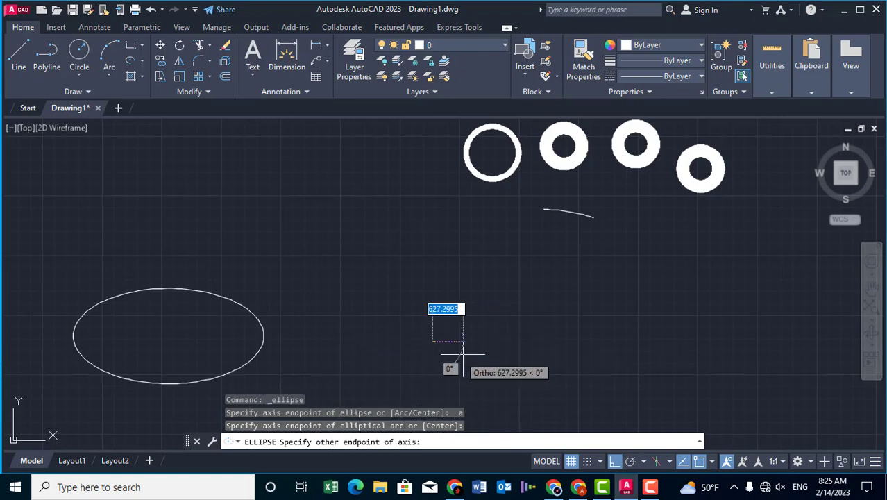
{"action": "left_click", "coordinate": [496, 341]}
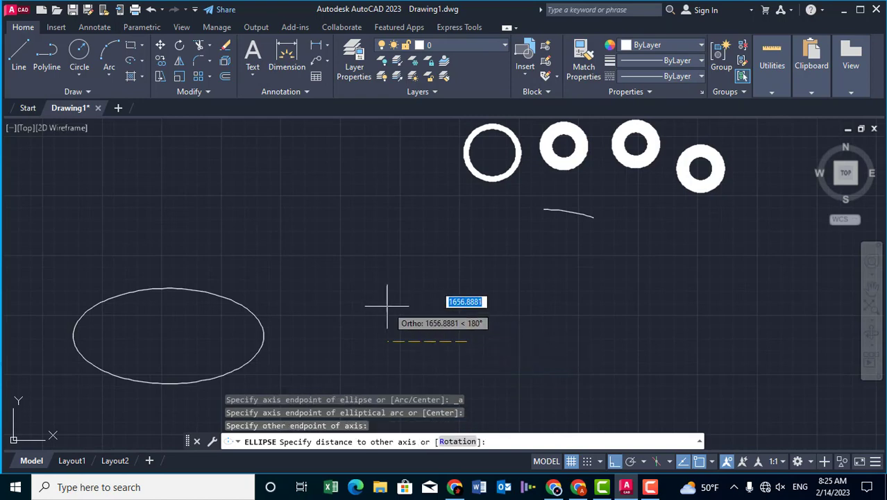
{"action": "left_click", "coordinate": [471, 296]}
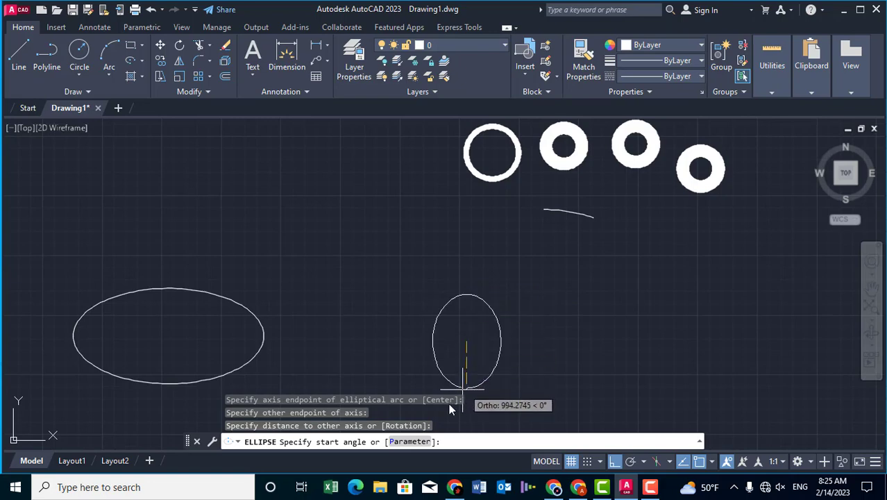
{"action": "left_click", "coordinate": [437, 315]}
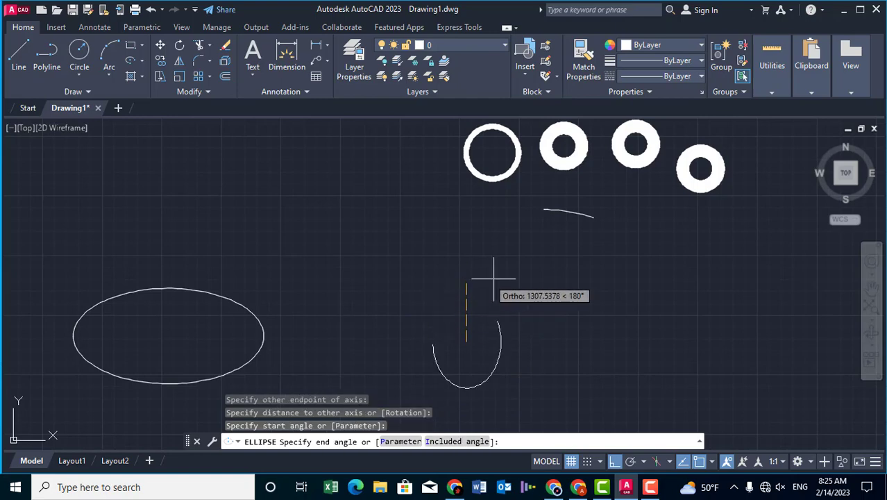
{"action": "left_click", "coordinate": [485, 389]}
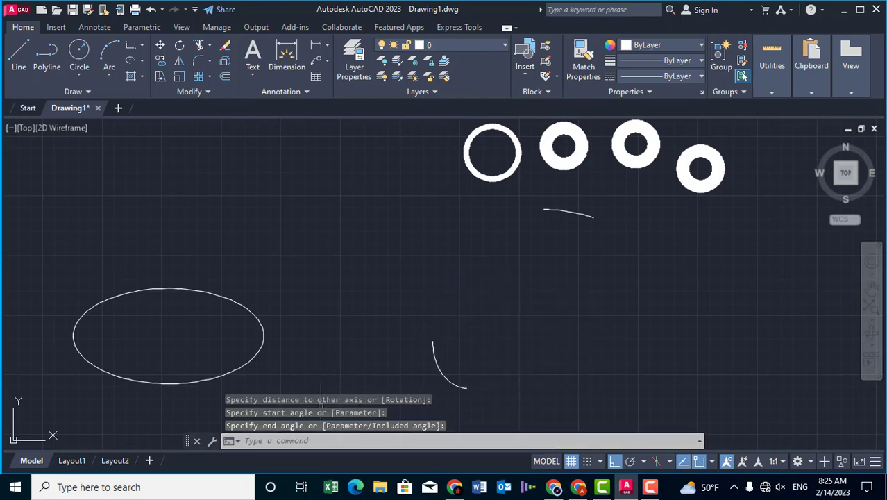
{"action": "middle_click_drag", "start_coordinate": [368, 323], "coordinate": [495, 302]}
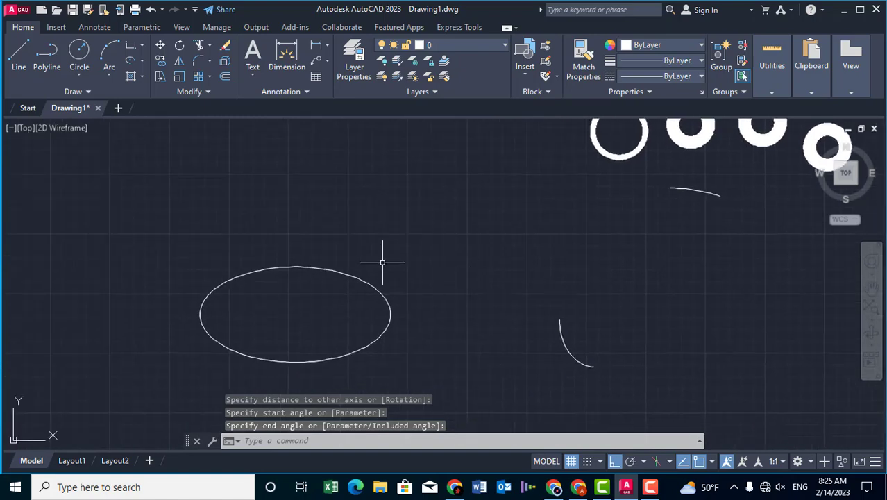
{"action": "scroll", "coordinate": [258, 284], "scroll_direction": "down", "scroll_amount": 4}
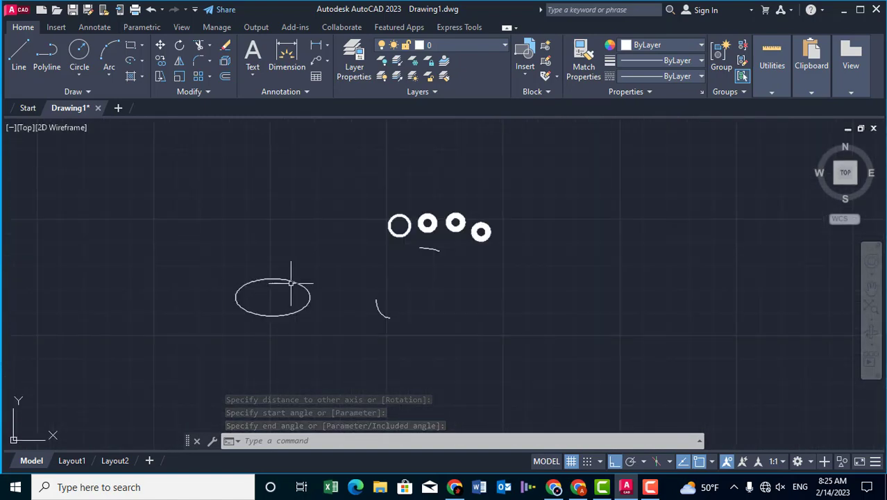
{"action": "middle_click_drag", "start_coordinate": [293, 288], "coordinate": [304, 253]}
{"action": "scroll", "coordinate": [305, 250], "scroll_direction": "up", "scroll_amount": 2}
{"action": "scroll", "coordinate": [305, 250], "scroll_direction": "up", "scroll_amount": 2}
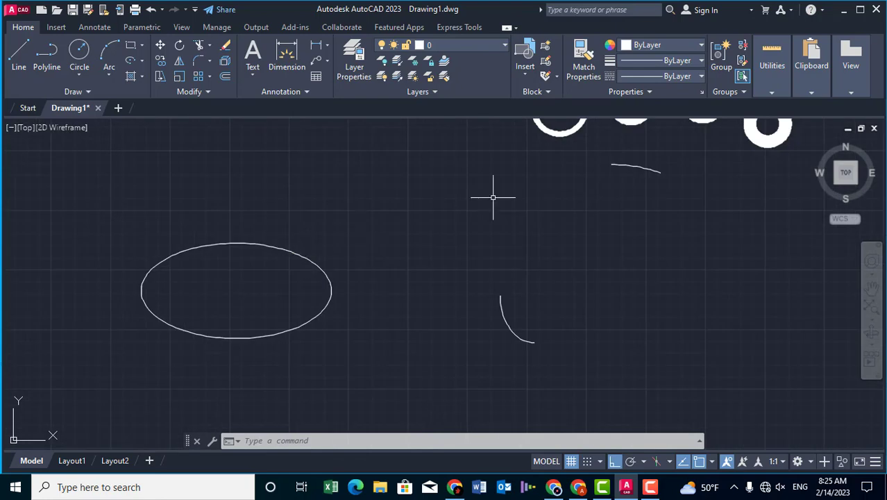
{"action": "middle_click_drag", "start_coordinate": [491, 194], "coordinate": [432, 265]}
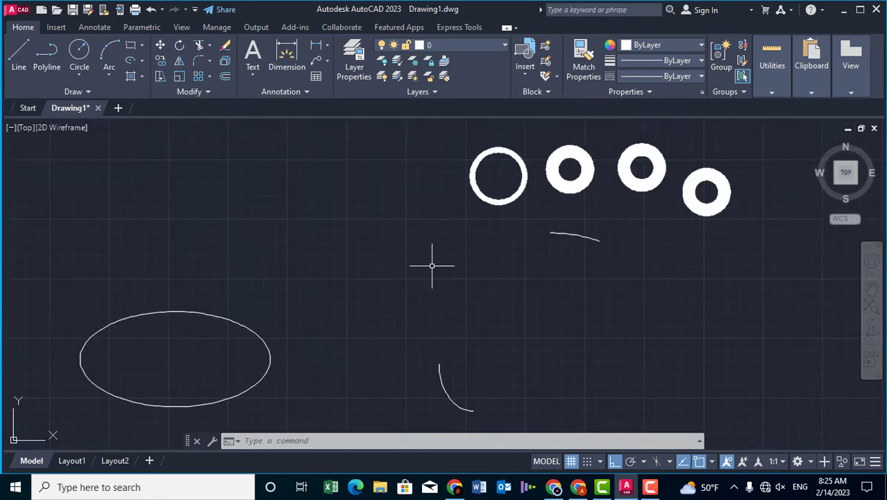
{"action": "left_click", "coordinate": [88, 92]}
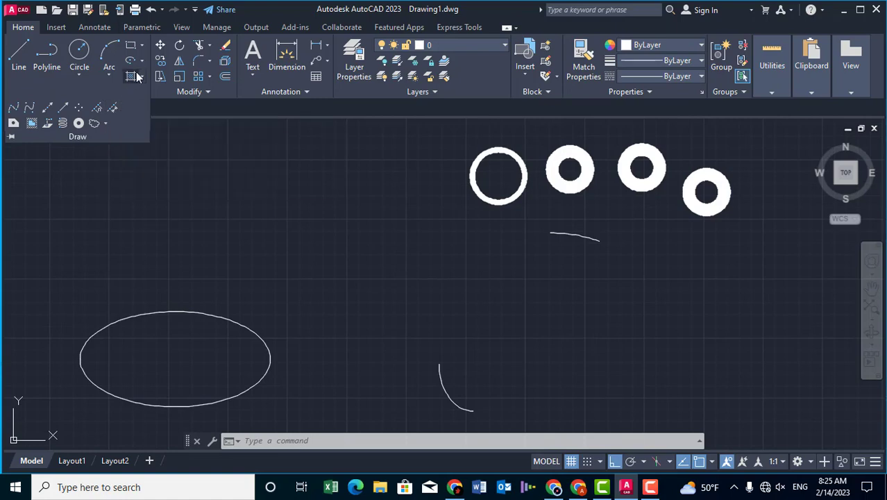
{"action": "left_click", "coordinate": [313, 185]}
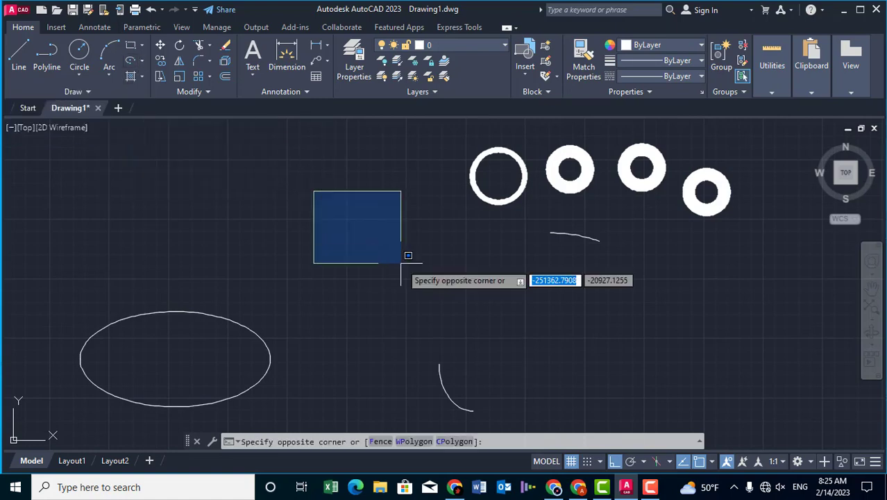